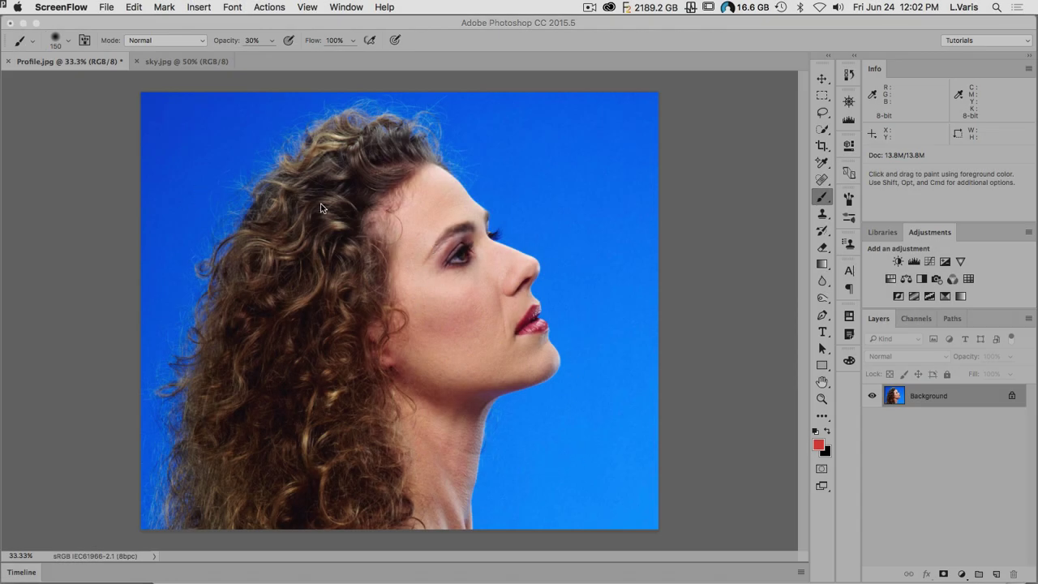
# Step: Compare the sky.jpg background image with the Profile.jpg portrait, viewing the whole sky image
pyautogui.click(174, 61)
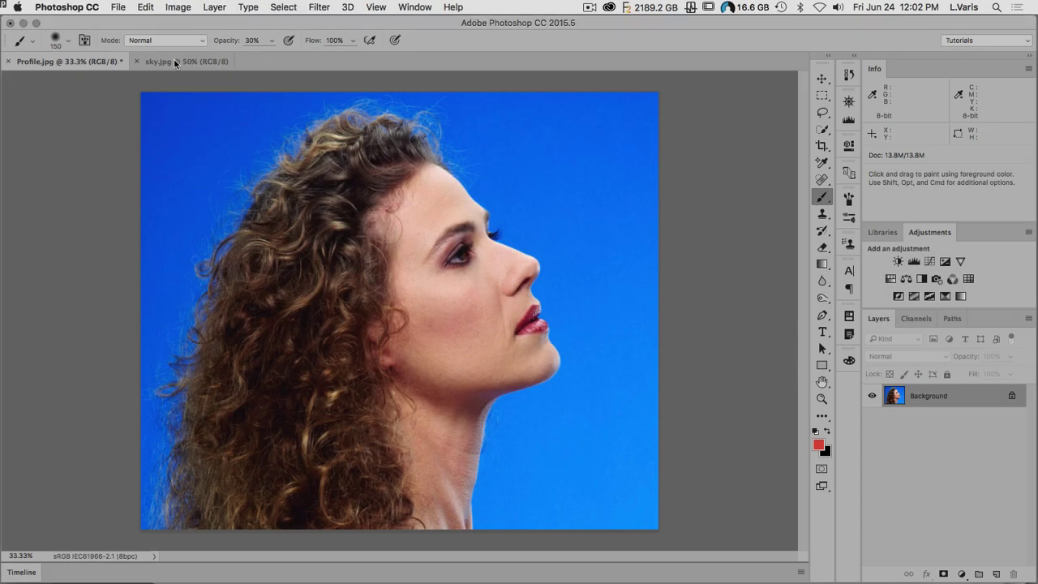
pyautogui.click(173, 60)
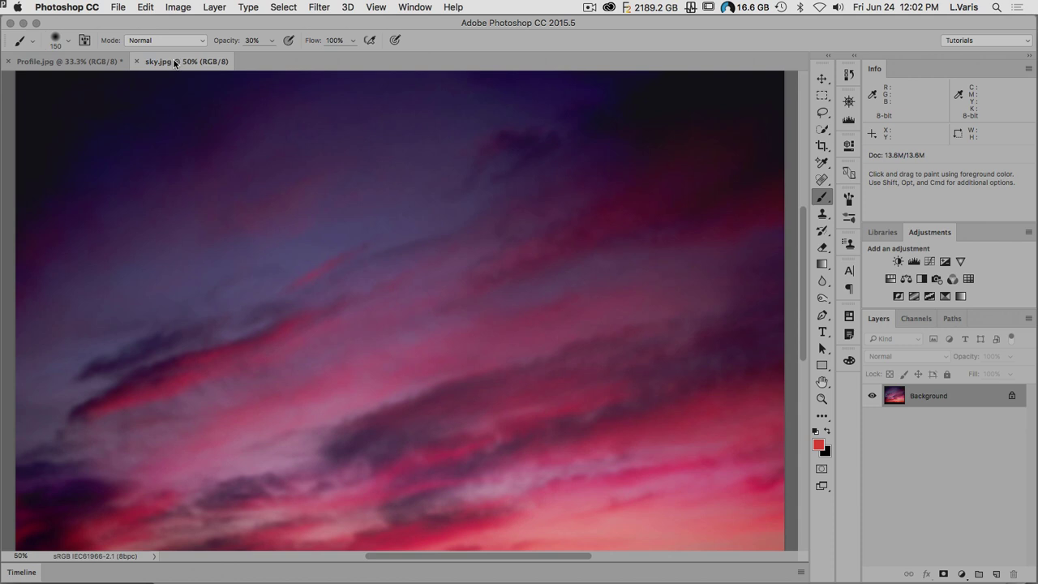
pyautogui.press('super')
pyautogui.press('super+minus')
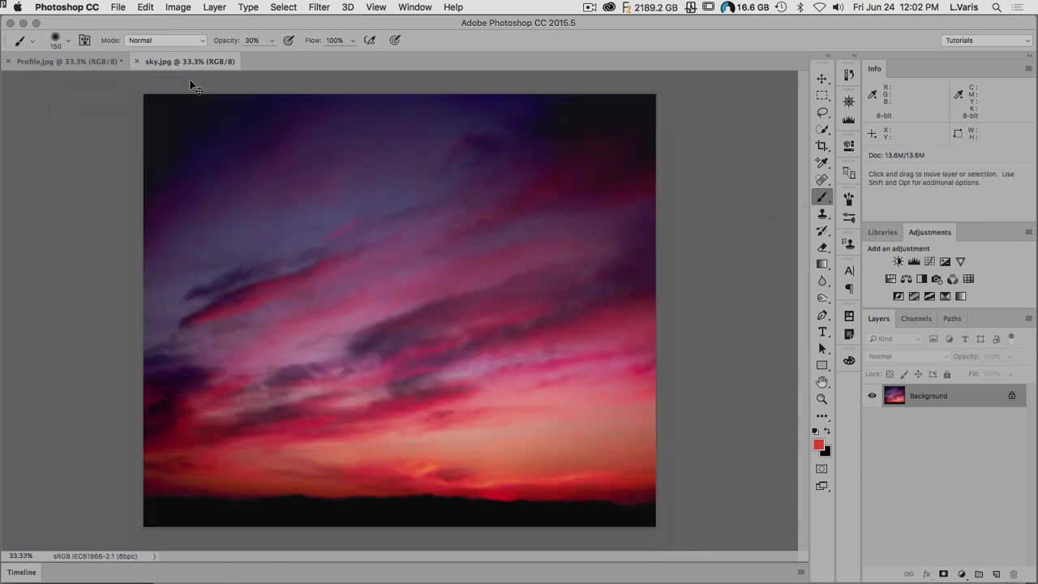
pyautogui.click(64, 65)
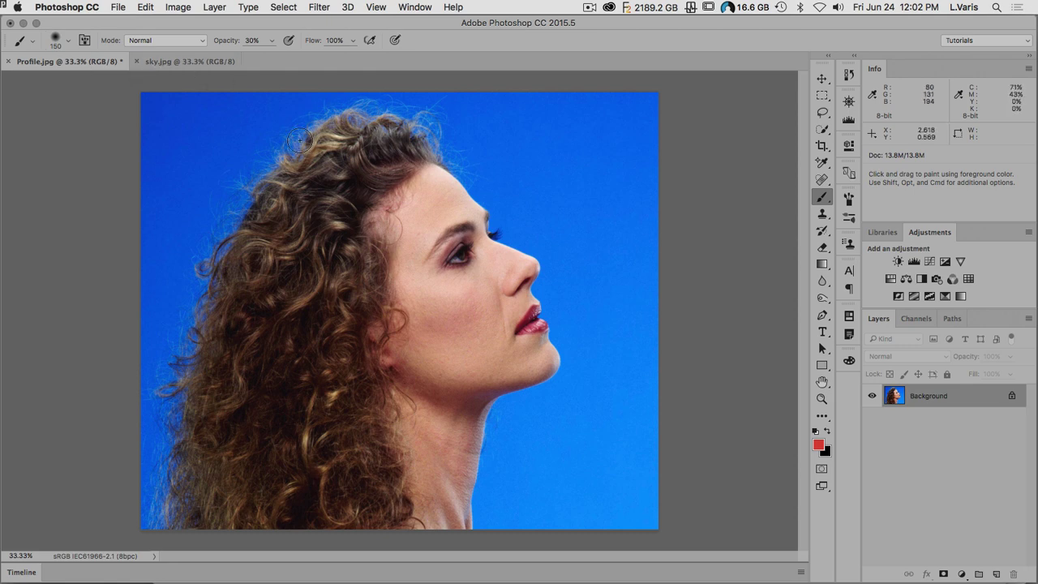
pyautogui.click(186, 64)
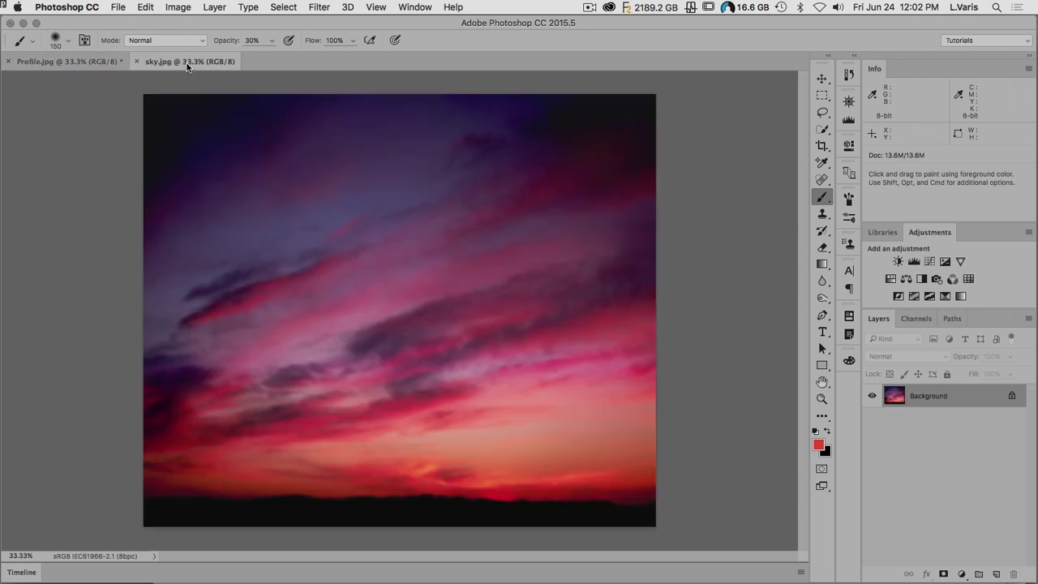
pyautogui.click(54, 62)
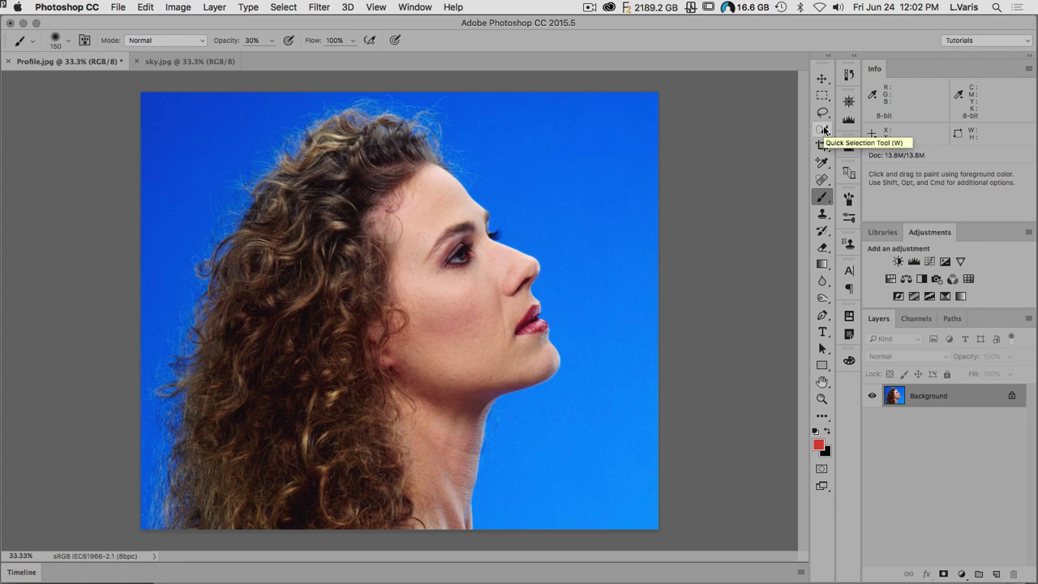
# Step: Activate the Quick Selection tool and open Profile.jpg in the Select and Mask workspace
pyautogui.click(281, 8)
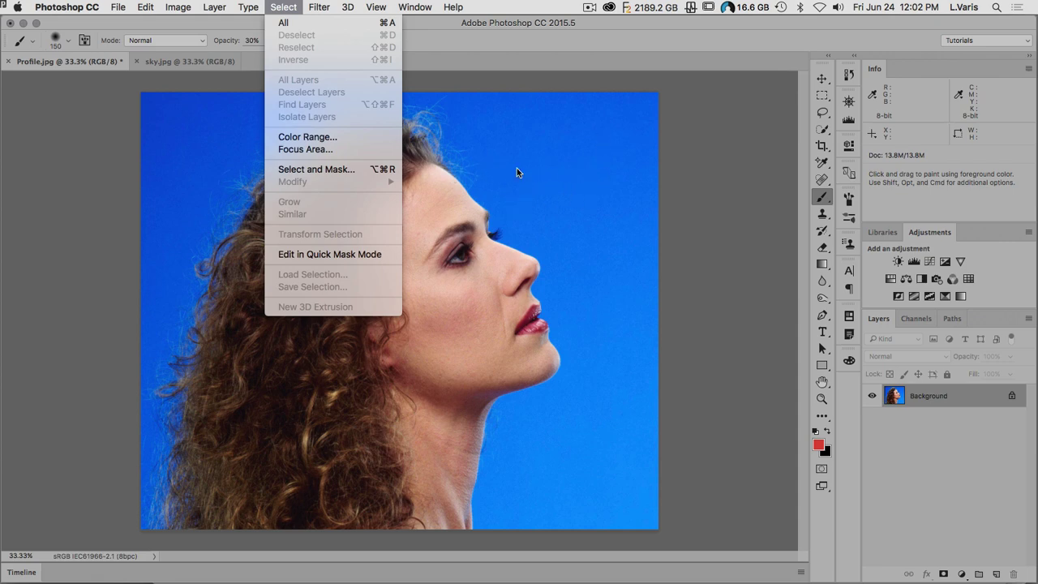
pyautogui.click(284, 10)
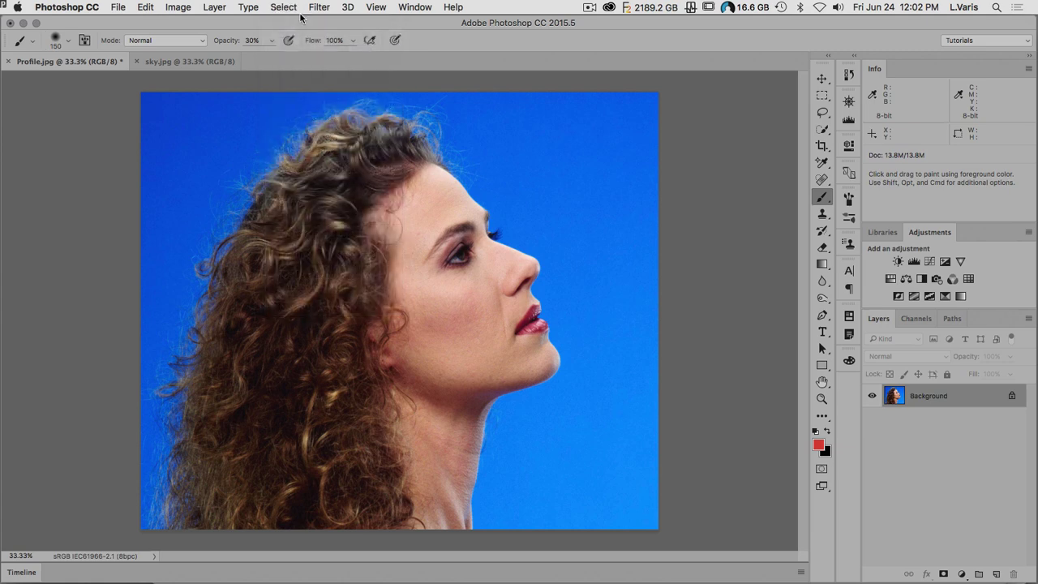
pyautogui.click(824, 131)
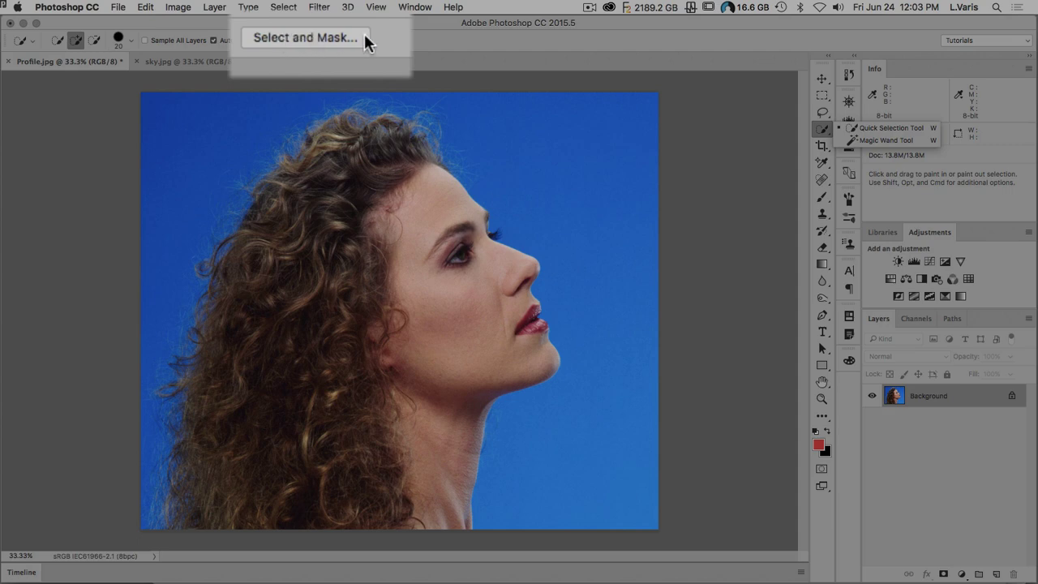
pyautogui.click(299, 37)
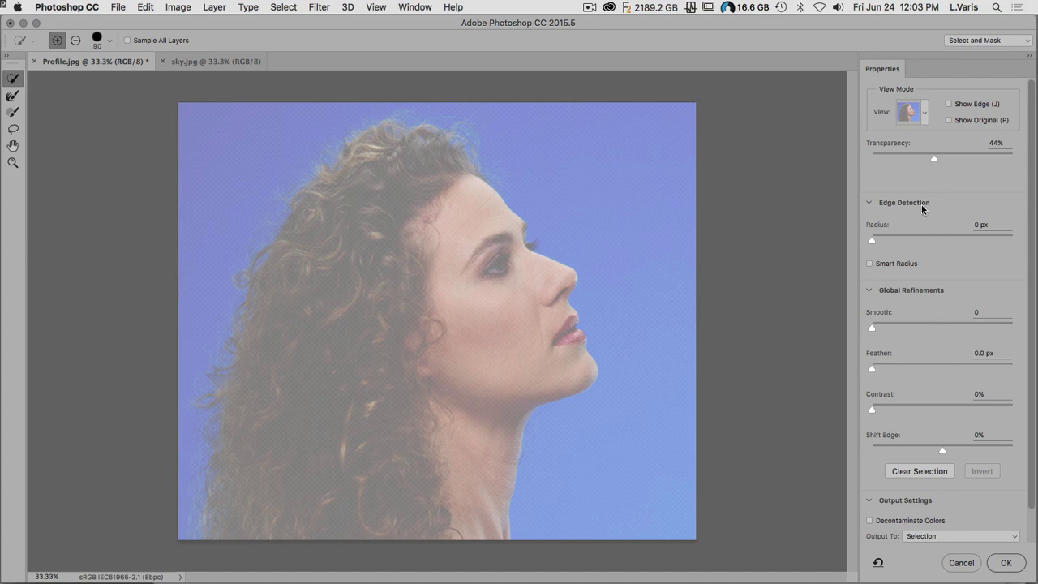
# Step: Keep the Onion Skin view mode and set its transparency to 31%
pyautogui.click(926, 116)
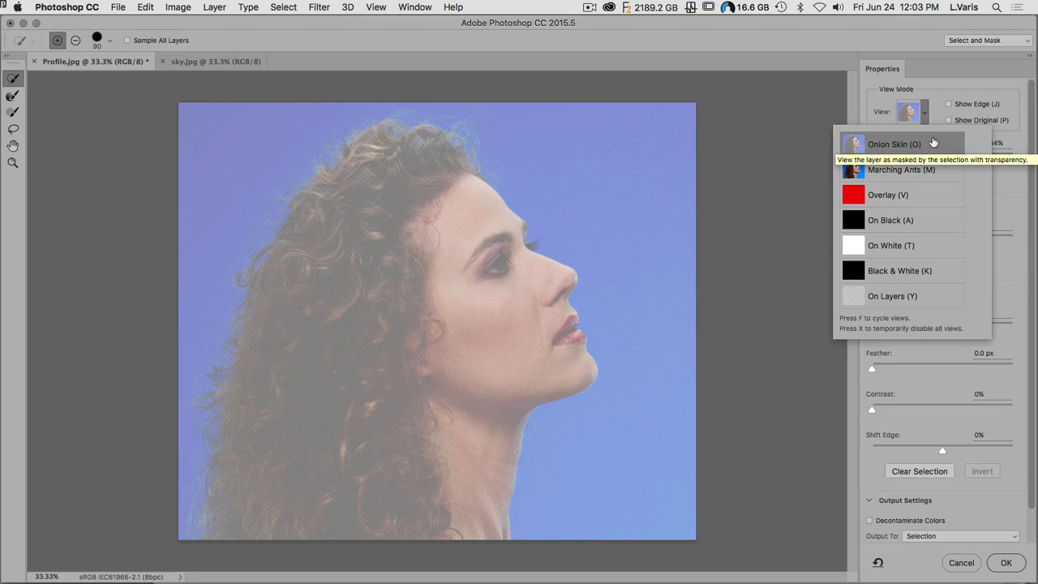
pyautogui.click(935, 103)
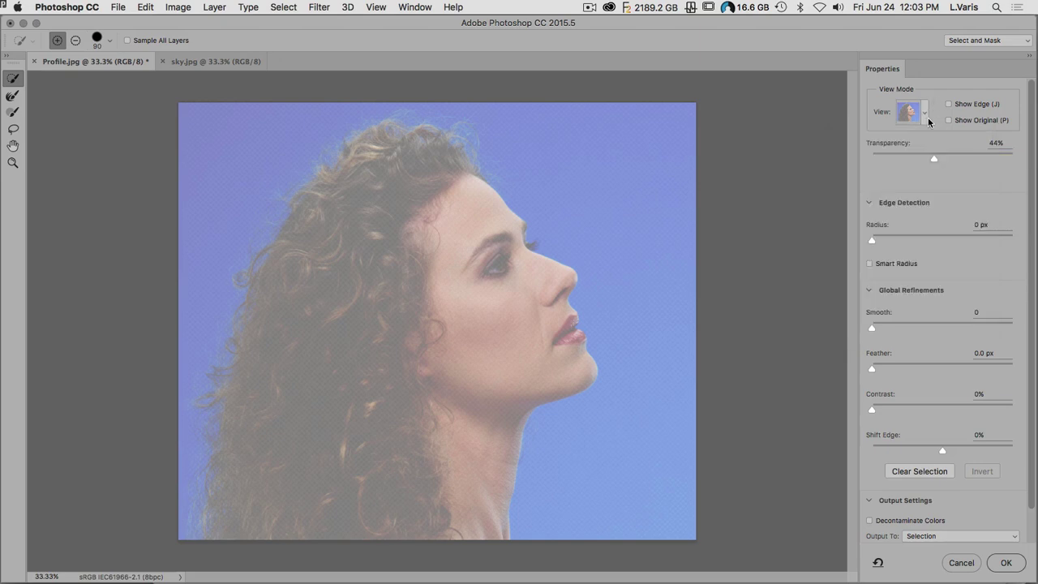
pyautogui.moveTo(933, 163)
pyautogui.mouseDown()
pyautogui.moveTo(949, 157)
pyautogui.moveTo(915, 158)
pyautogui.mouseUp()
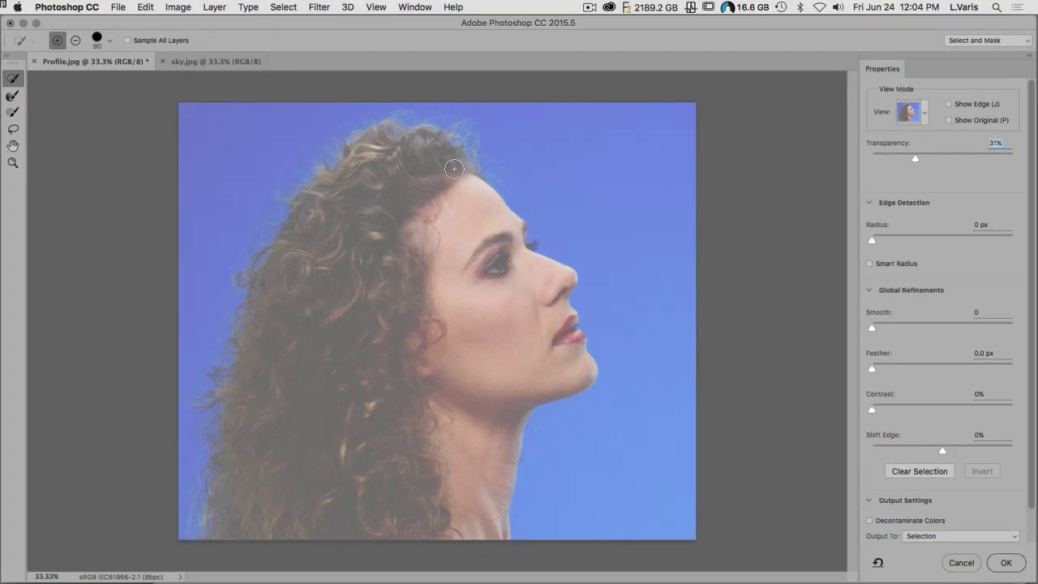
# Step: Quick-select the woman's hair, face and neck, and add the protruding eyelashes to the selection with a size 20 brush
pyautogui.moveTo(450, 161)
pyautogui.mouseDown()
pyautogui.moveTo(397, 170)
pyautogui.moveTo(354, 211)
pyautogui.moveTo(357, 171)
pyautogui.moveTo(271, 348)
pyautogui.moveTo(248, 505)
pyautogui.moveTo(320, 440)
pyautogui.moveTo(363, 514)
pyautogui.moveTo(403, 267)
pyautogui.mouseUp()
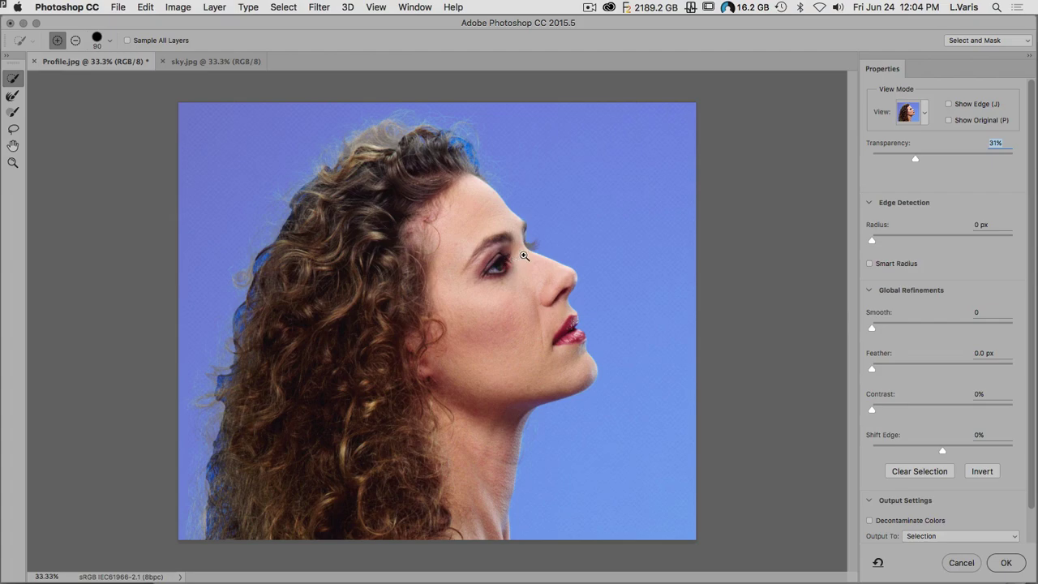
pyautogui.keyDown('super'); pyautogui.click(519, 256); pyautogui.keyUp('super')
pyautogui.keyDown('super'); pyautogui.click(535, 256); pyautogui.keyUp('super')
pyautogui.keyDown('super'); pyautogui.click(535, 257); pyautogui.keyUp('super')
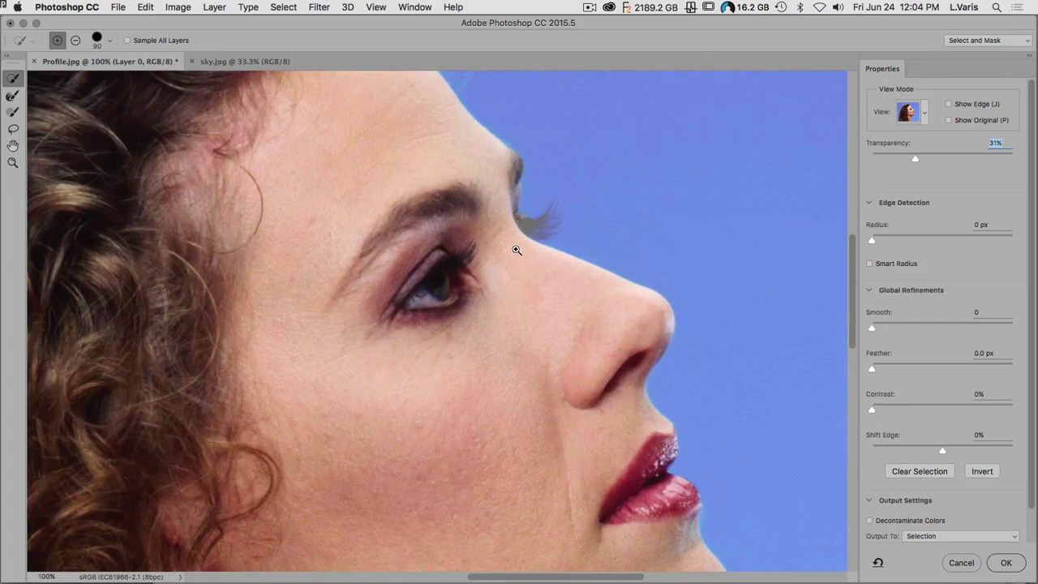
pyautogui.keyDown('super'); pyautogui.click(515, 243); pyautogui.keyUp('super')
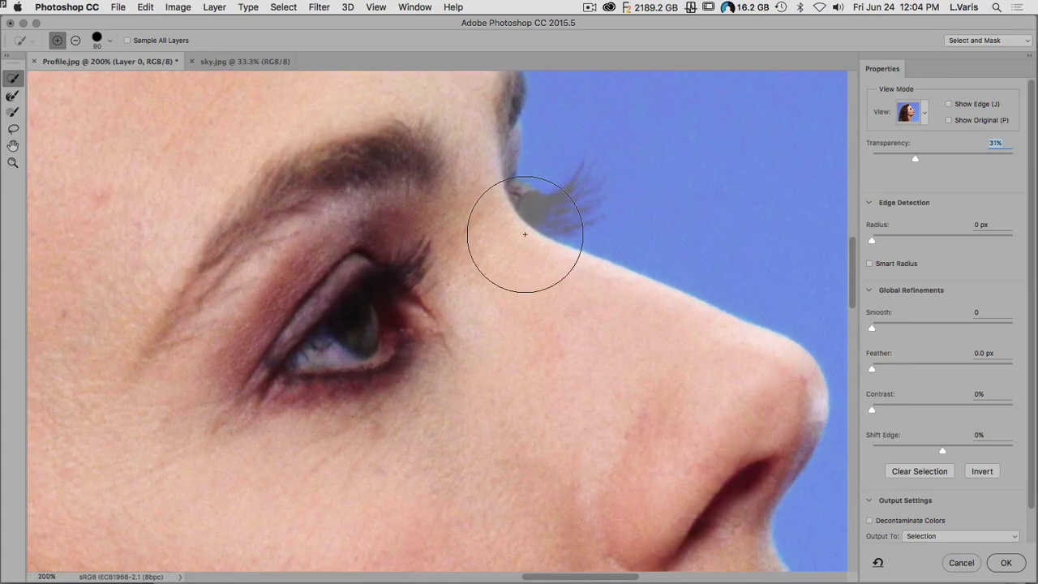
pyautogui.press('[')
pyautogui.press('[')
pyautogui.press('[')
pyautogui.press('[')
pyautogui.press('[')
pyautogui.press('[')
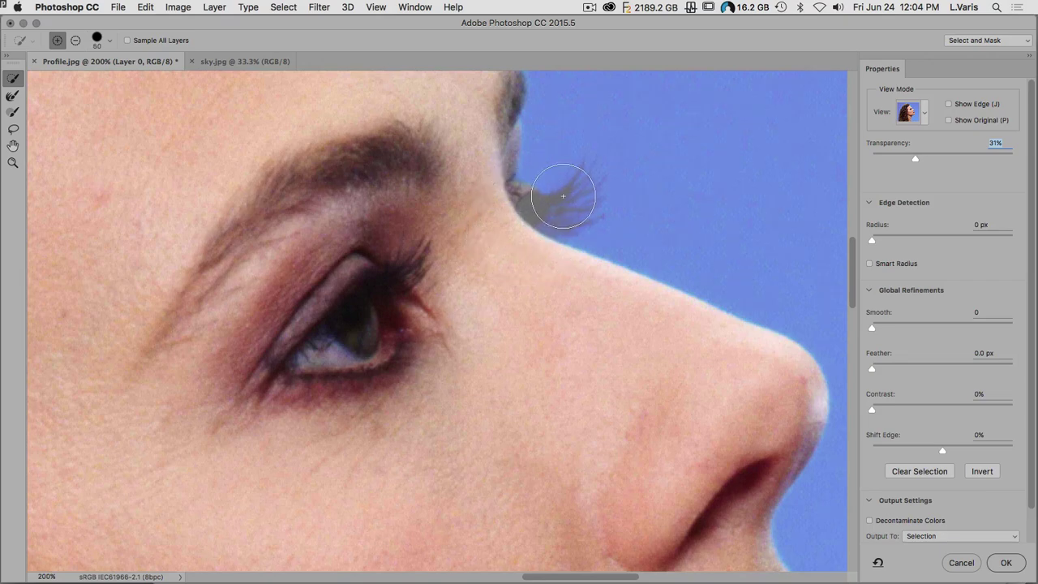
pyautogui.press('[')
pyautogui.moveTo(528, 204)
pyautogui.mouseDown()
pyautogui.moveTo(554, 212)
pyautogui.moveTo(579, 186)
pyautogui.mouseUp()
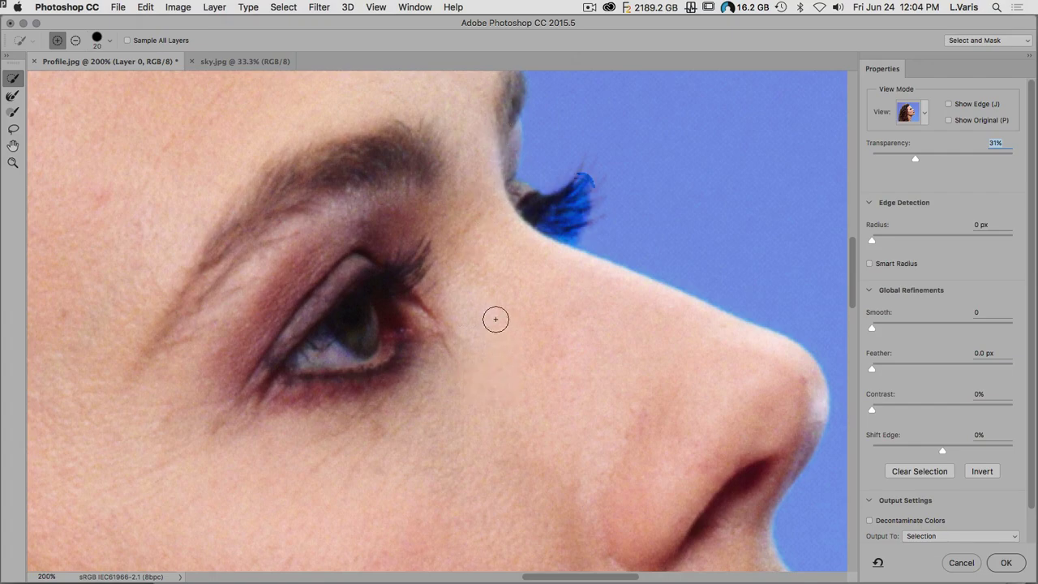
# Step: Refine the hair outline along the back and crown of the head using the Refine Edge Brush at size 100
pyautogui.press('super+minus')
pyautogui.press('super+minus')
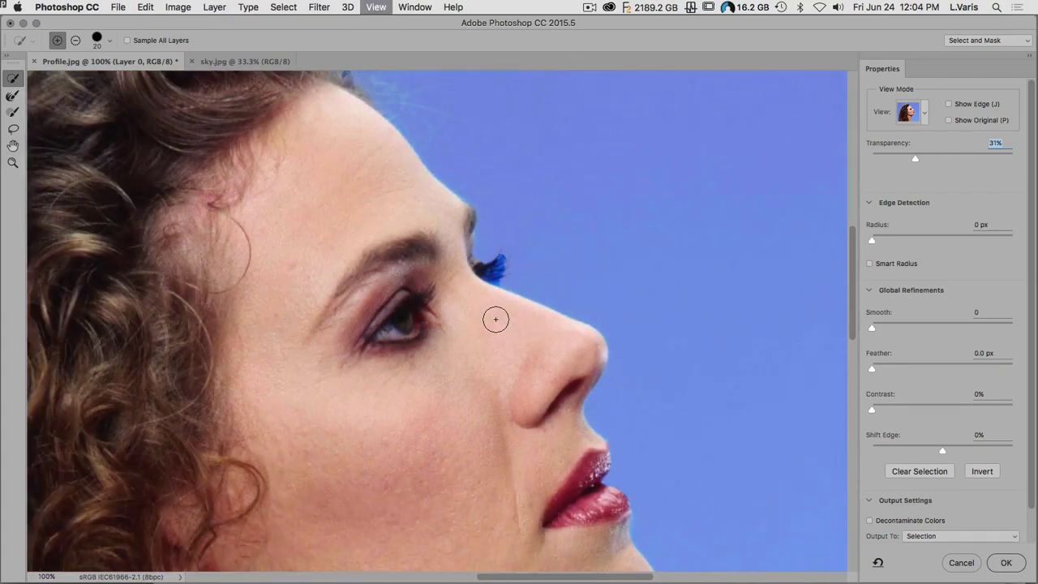
pyautogui.press('super+minus')
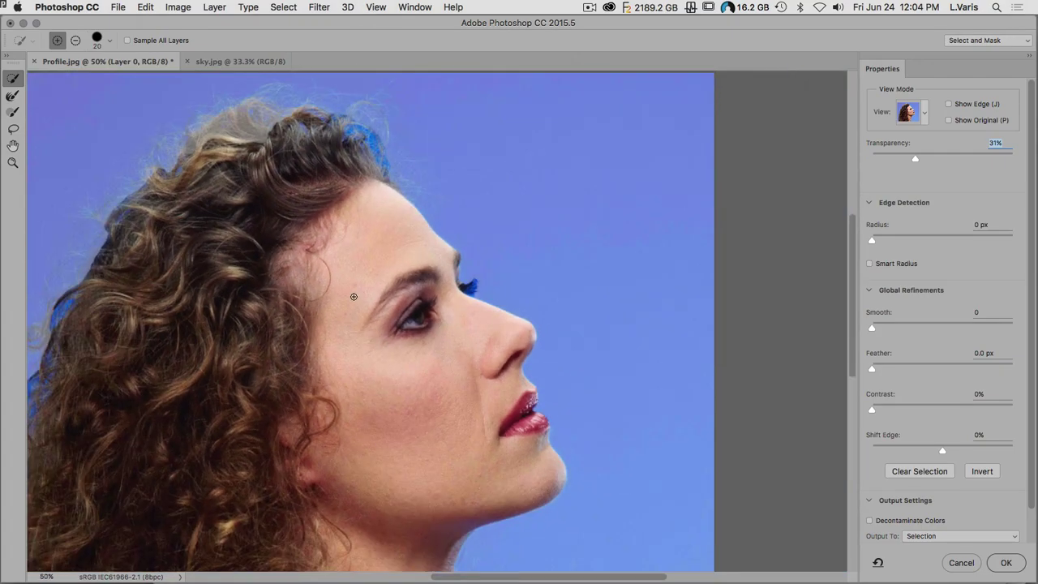
pyautogui.press('super+minus')
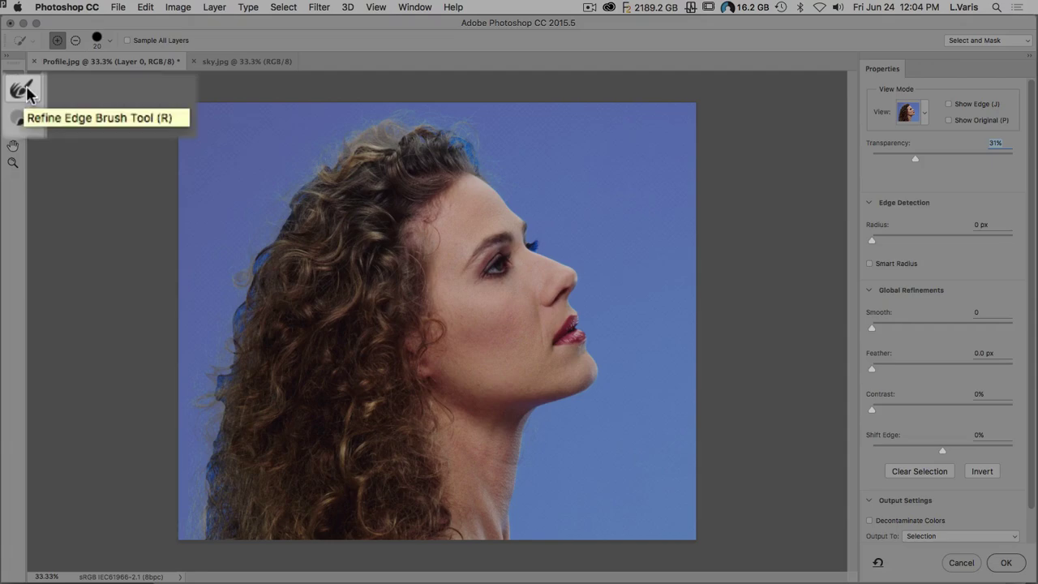
pyautogui.click(13, 95)
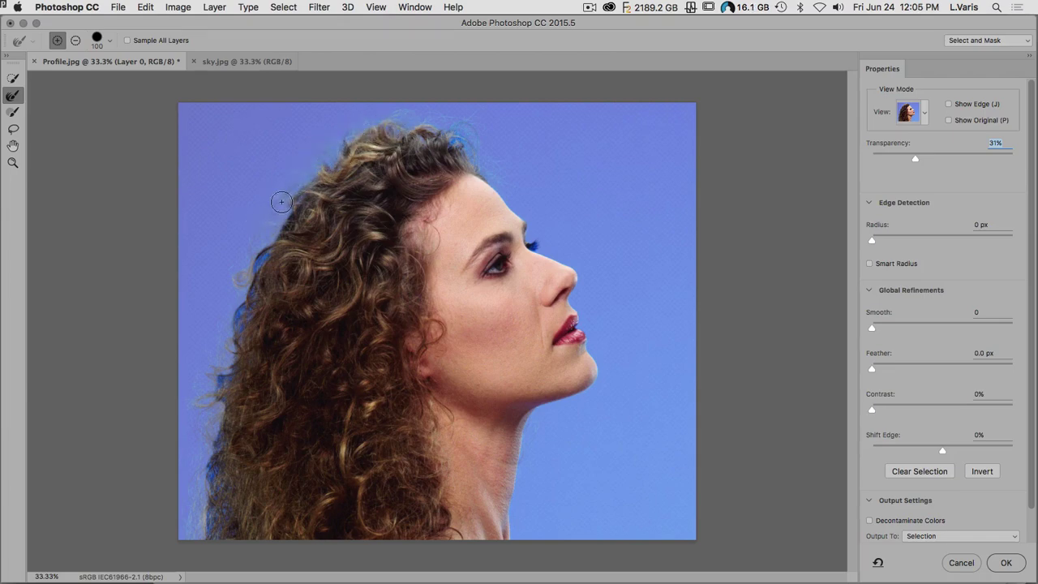
pyautogui.moveTo(236, 287)
pyautogui.mouseDown()
pyautogui.moveTo(217, 349)
pyautogui.moveTo(227, 329)
pyautogui.moveTo(231, 352)
pyautogui.moveTo(240, 325)
pyautogui.moveTo(230, 358)
pyautogui.moveTo(198, 421)
pyautogui.moveTo(200, 389)
pyautogui.moveTo(191, 420)
pyautogui.moveTo(196, 377)
pyautogui.moveTo(223, 438)
pyautogui.moveTo(218, 462)
pyautogui.moveTo(201, 444)
pyautogui.moveTo(196, 527)
pyautogui.moveTo(224, 516)
pyautogui.moveTo(227, 502)
pyautogui.moveTo(224, 542)
pyautogui.mouseUp()
pyautogui.moveTo(220, 382)
pyautogui.mouseDown()
pyautogui.moveTo(245, 279)
pyautogui.moveTo(276, 216)
pyautogui.moveTo(354, 130)
pyautogui.moveTo(398, 119)
pyautogui.moveTo(463, 213)
pyautogui.mouseUp()
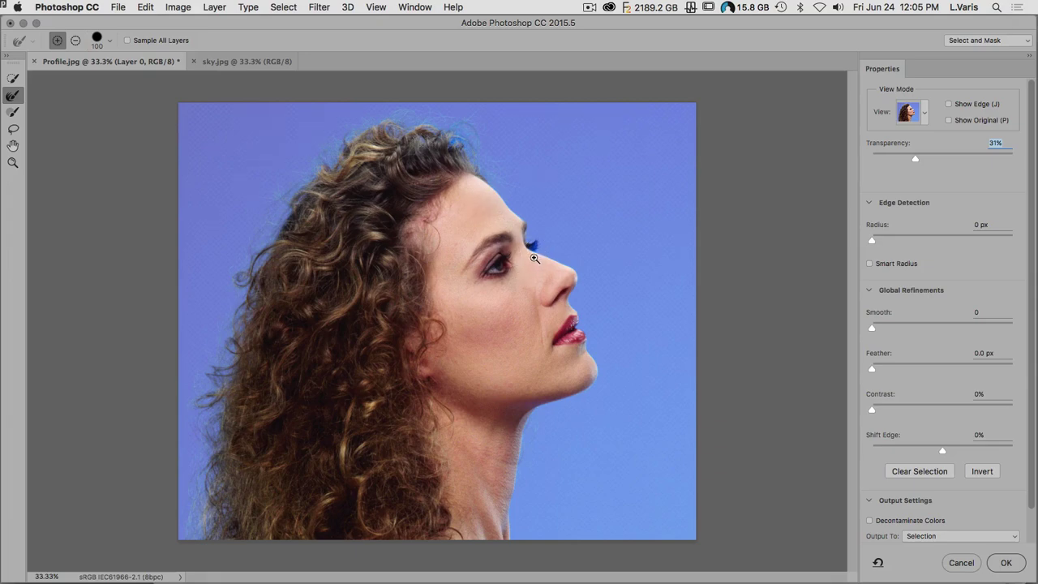
# Step: Refine the blue fringe around the protruding eyelashes using the Refine Edge Brush at size 45
pyautogui.scroll(3, 528, 252)
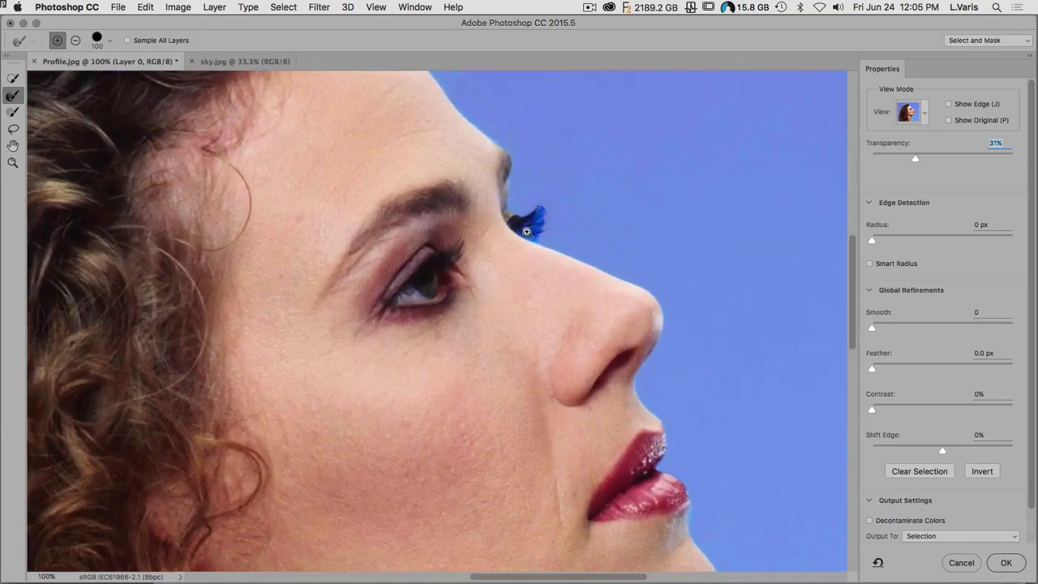
pyautogui.moveTo(527, 232); pyautogui.dragTo(531, 227)
pyautogui.press('[')
pyautogui.press('[')
pyautogui.press('[')
pyautogui.press('[')
pyautogui.press('[')
pyautogui.press('[')
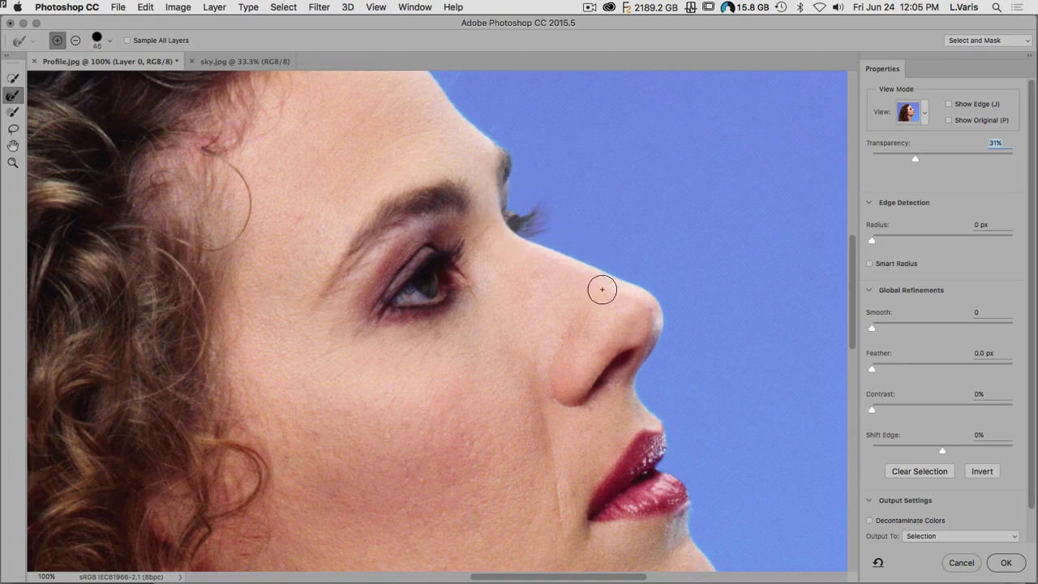
# Step: Check the chin and neck edge, and refine the leftover blue patch in the hair above the forehead
pyautogui.moveTo(549, 434)
pyautogui.mouseDown()
pyautogui.moveTo(482, 260)
pyautogui.moveTo(443, 196)
pyautogui.mouseUp()
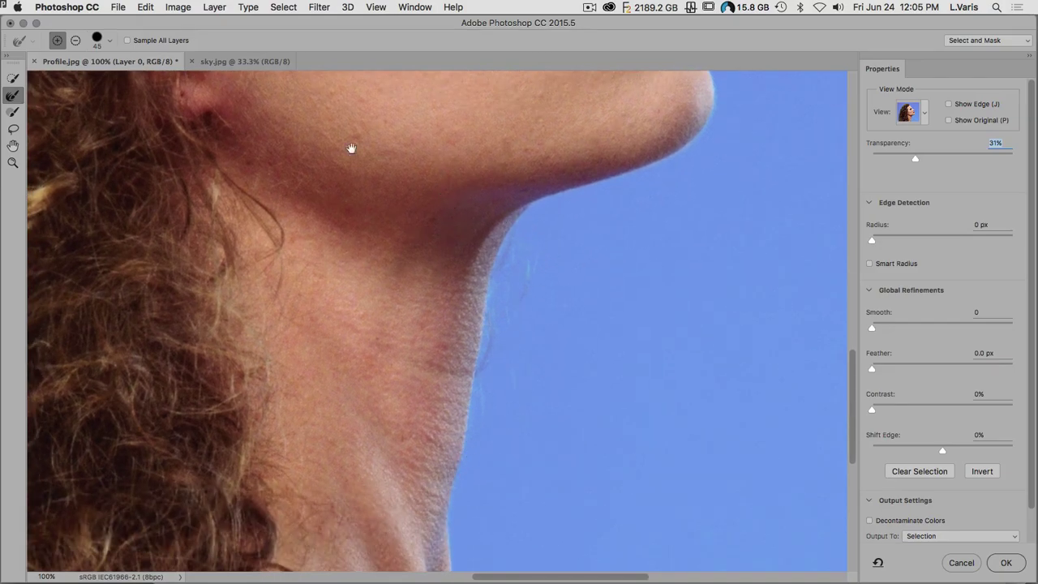
pyautogui.moveTo(347, 112); pyautogui.dragTo(370, 341)
pyautogui.press('super+minus')
pyautogui.press('super+minus')
pyautogui.press('super+minus')
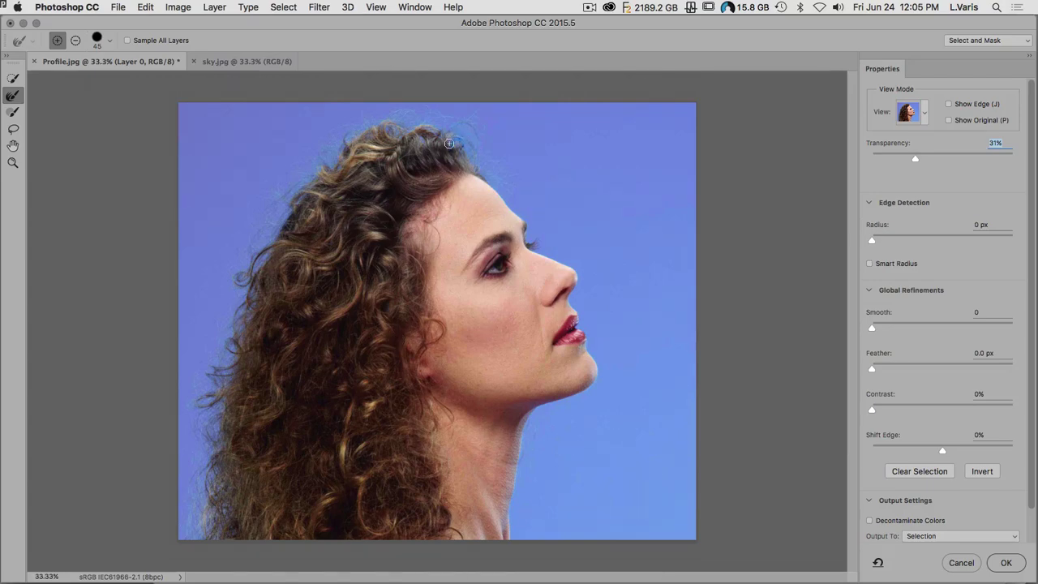
pyautogui.scroll(1, 450, 148)
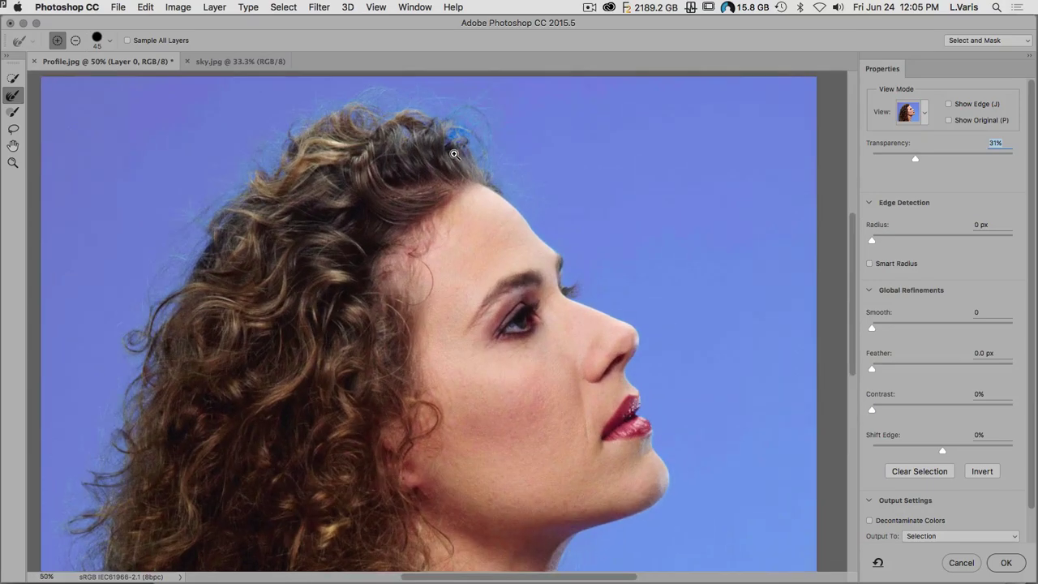
pyautogui.scroll(1, 454, 155)
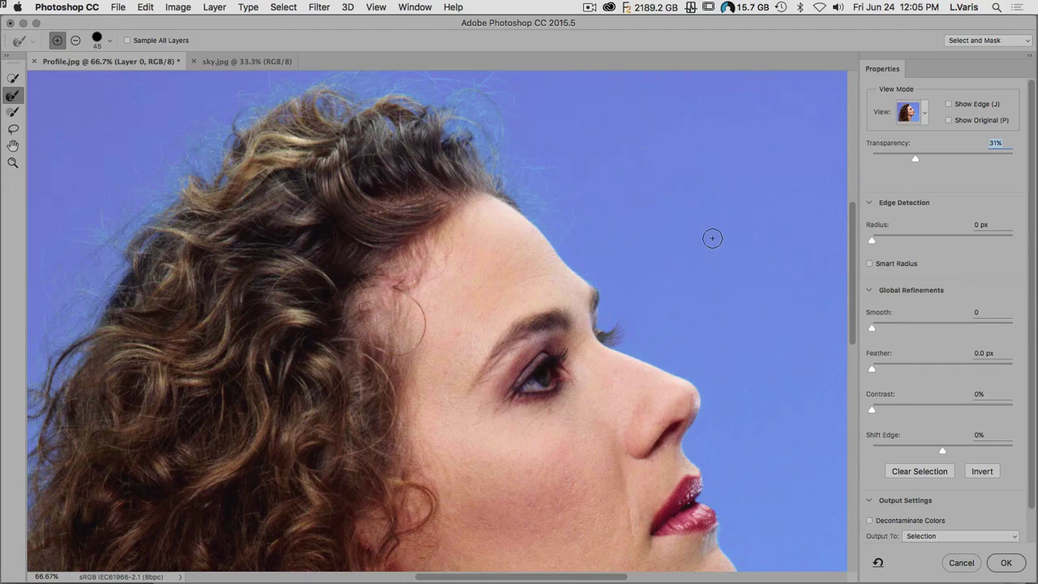
# Step: Preview the whole cutout with the On Black view mode and with the On White view mode
pyautogui.press('super+minus')
pyautogui.press('super+minus')
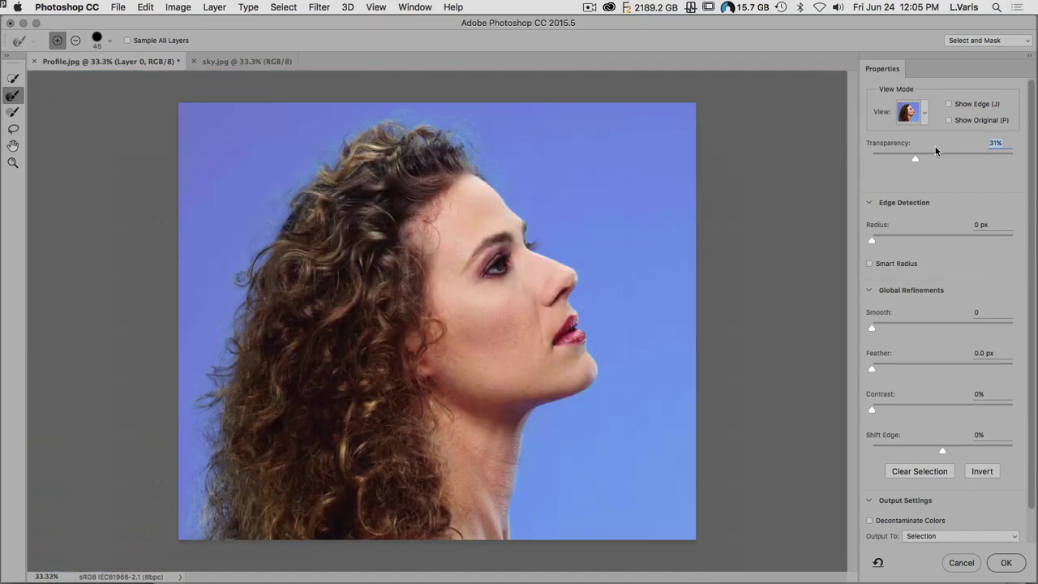
pyautogui.click(924, 115)
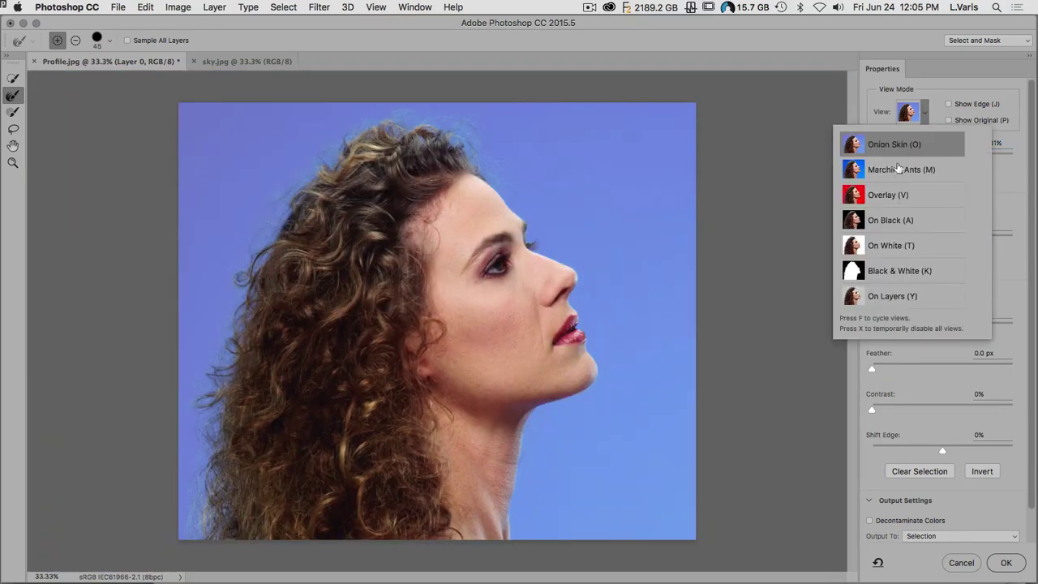
pyautogui.click(857, 221)
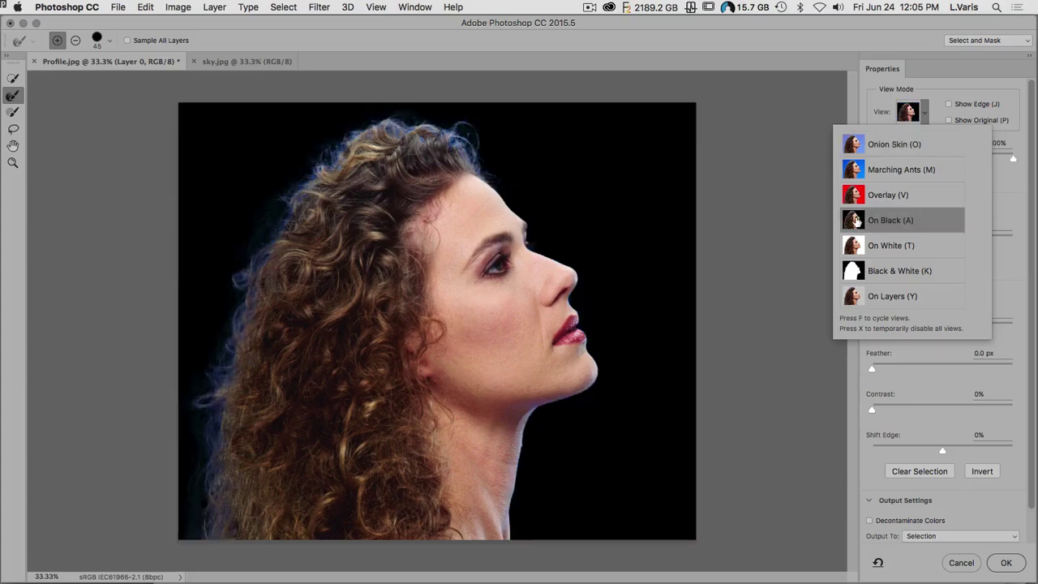
pyautogui.click(1005, 172)
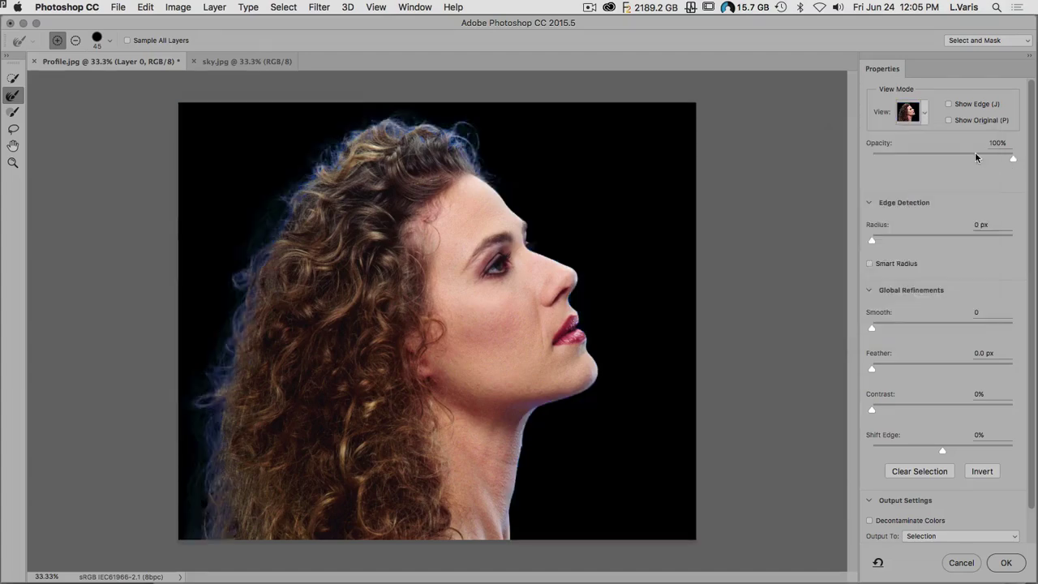
pyautogui.click(922, 118)
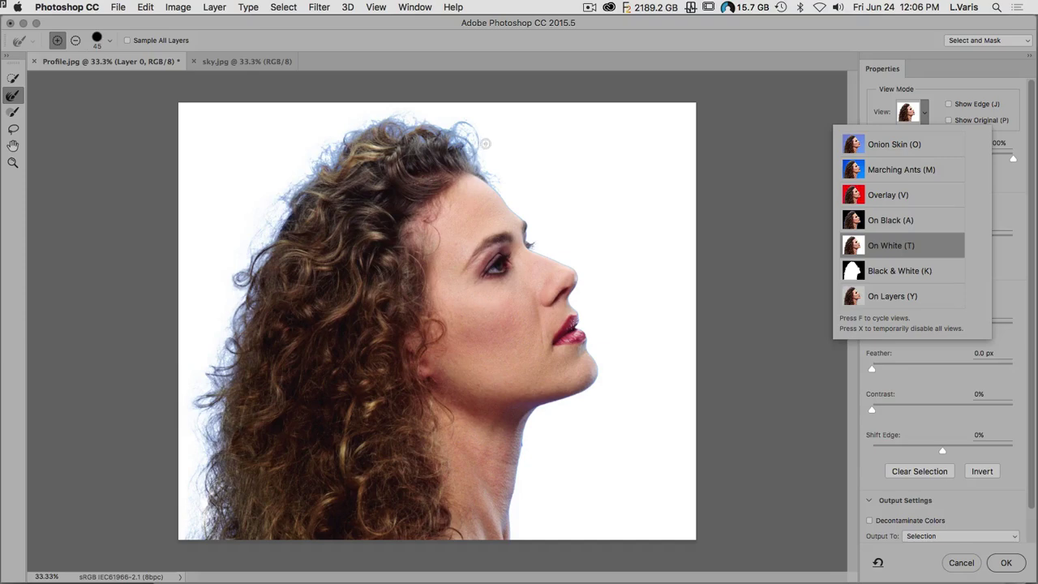
pyautogui.click(930, 89)
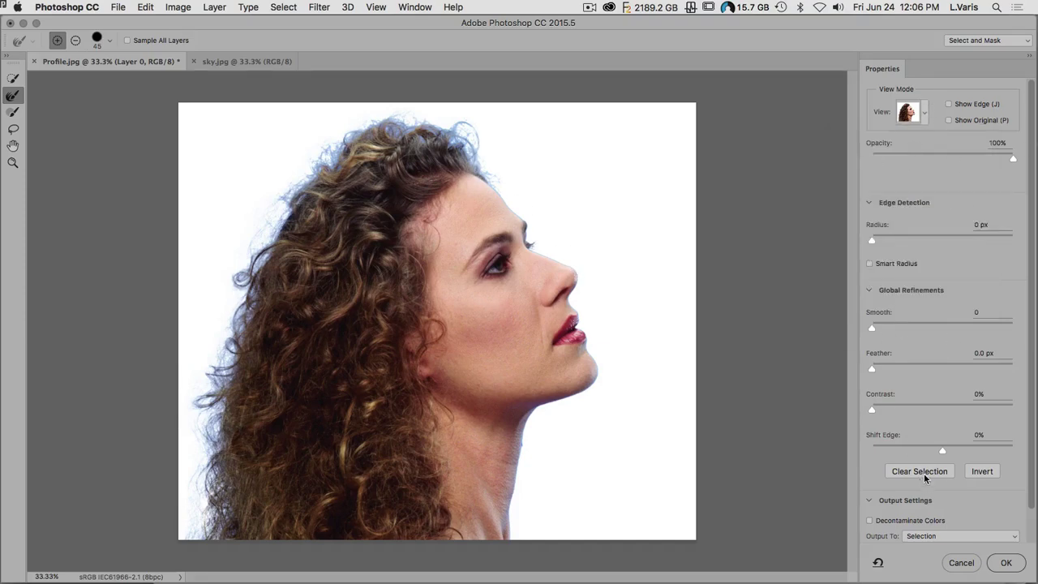
# Step: Look through the Edge Detection, Global Refinements and Output Settings options, leaving Edge Detection collapsed
pyautogui.click(869, 202)
pyautogui.click(869, 202)
pyautogui.click(870, 291)
pyautogui.click(869, 203)
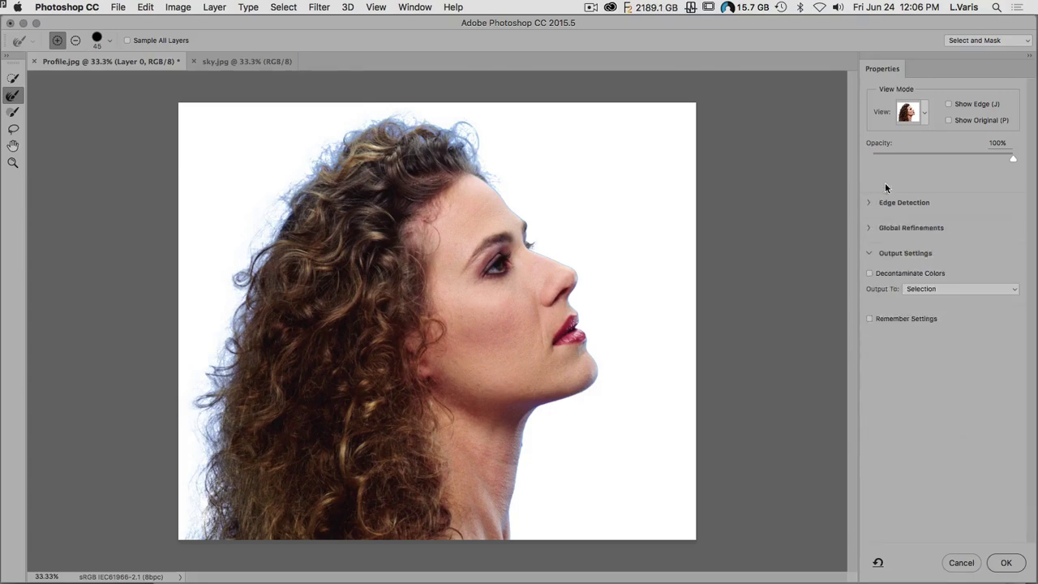
pyautogui.click(869, 227)
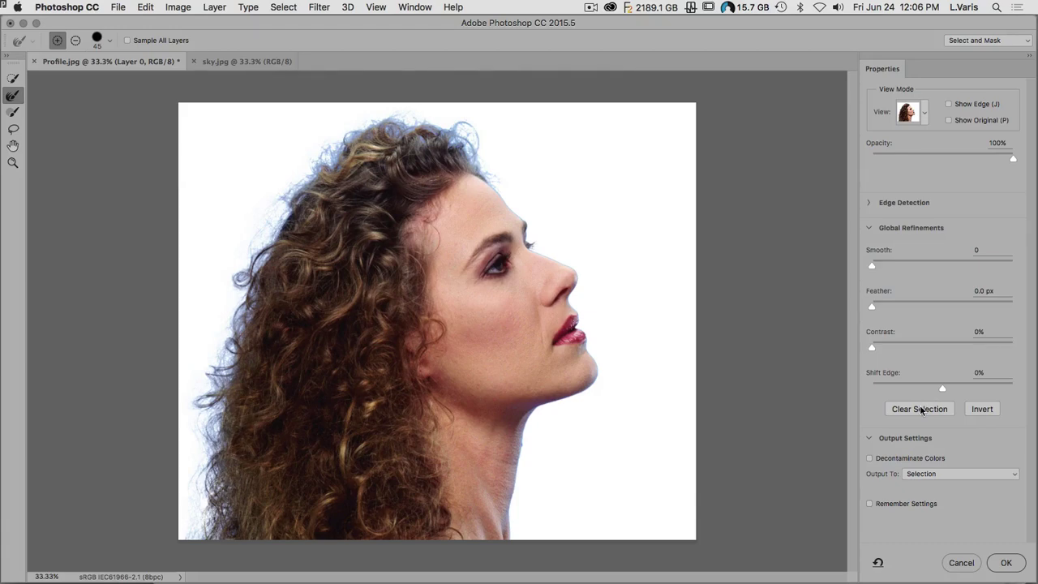
pyautogui.click(869, 439)
pyautogui.click(880, 441)
# Step: Inspect the remaining blue fringe along the hair and at close range along the face, chin and neck
pyautogui.moveTo(319, 174)
pyautogui.mouseDown()
pyautogui.moveTo(235, 304)
pyautogui.moveTo(219, 382)
pyautogui.mouseUp()
pyautogui.moveTo(219, 506)
pyautogui.mouseDown()
pyautogui.moveTo(269, 262)
pyautogui.moveTo(399, 120)
pyautogui.moveTo(483, 159)
pyautogui.moveTo(524, 203)
pyautogui.moveTo(452, 132)
pyautogui.moveTo(311, 159)
pyautogui.moveTo(263, 215)
pyautogui.moveTo(311, 158)
pyautogui.moveTo(501, 189)
pyautogui.mouseUp()
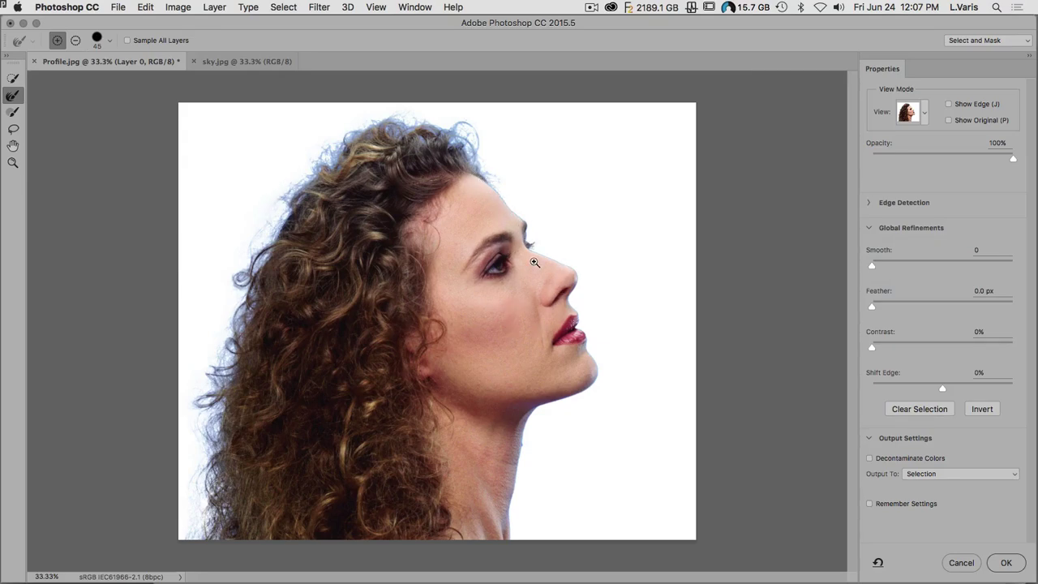
pyautogui.keyDown('super'); pyautogui.click(538, 263); pyautogui.keyUp('super')
pyautogui.keyDown('super'); pyautogui.click(545, 261); pyautogui.keyUp('super')
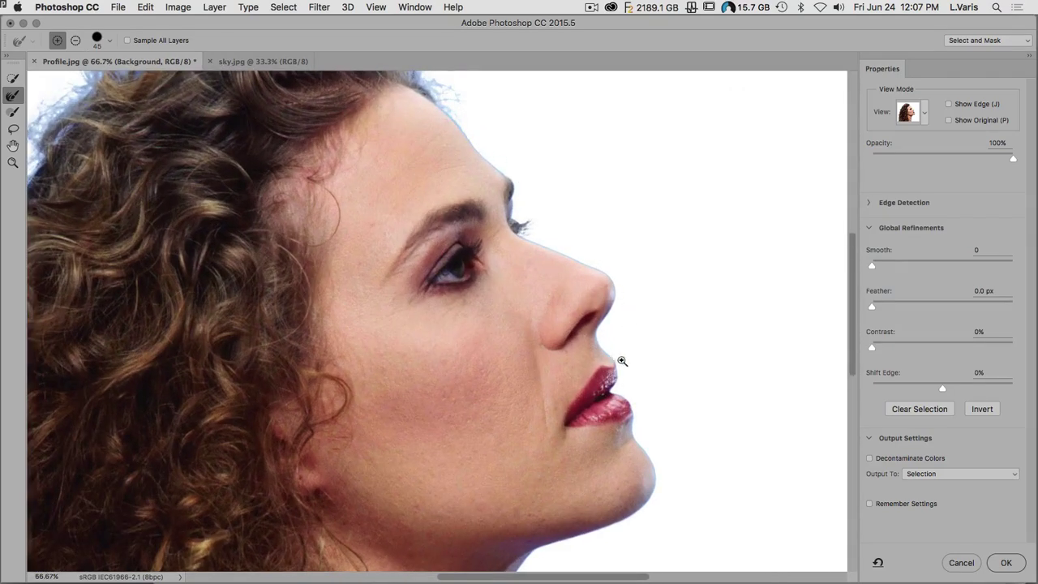
pyautogui.moveTo(574, 389); pyautogui.dragTo(574, 280)
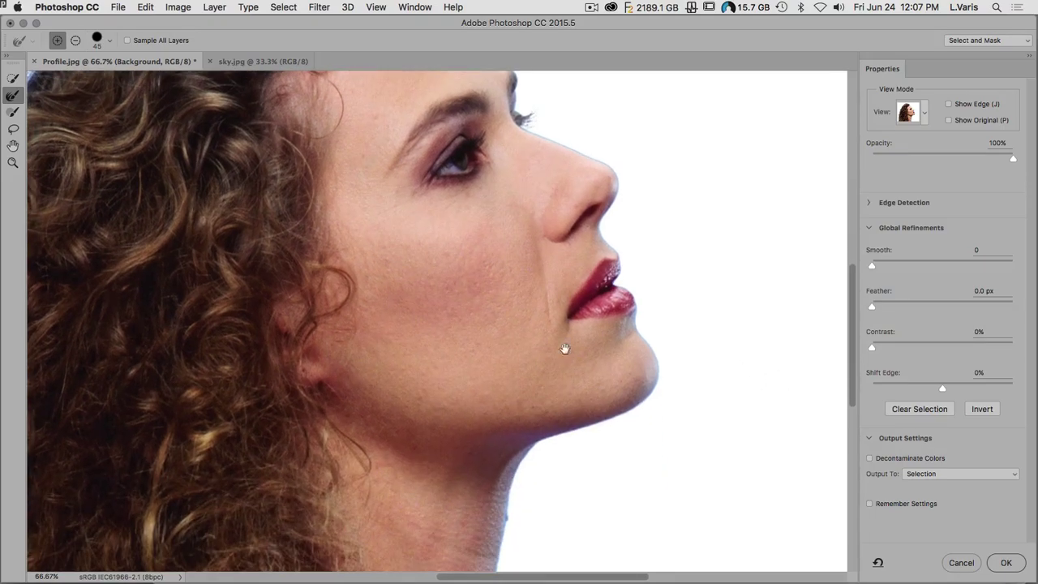
pyautogui.keyDown('alt'); pyautogui.keyDown('super'); pyautogui.click(510, 333); pyautogui.keyUp('super'); pyautogui.keyUp('alt')
pyautogui.keyDown('alt'); pyautogui.keyDown('super'); pyautogui.click(511, 333); pyautogui.keyUp('super'); pyautogui.keyUp('alt')
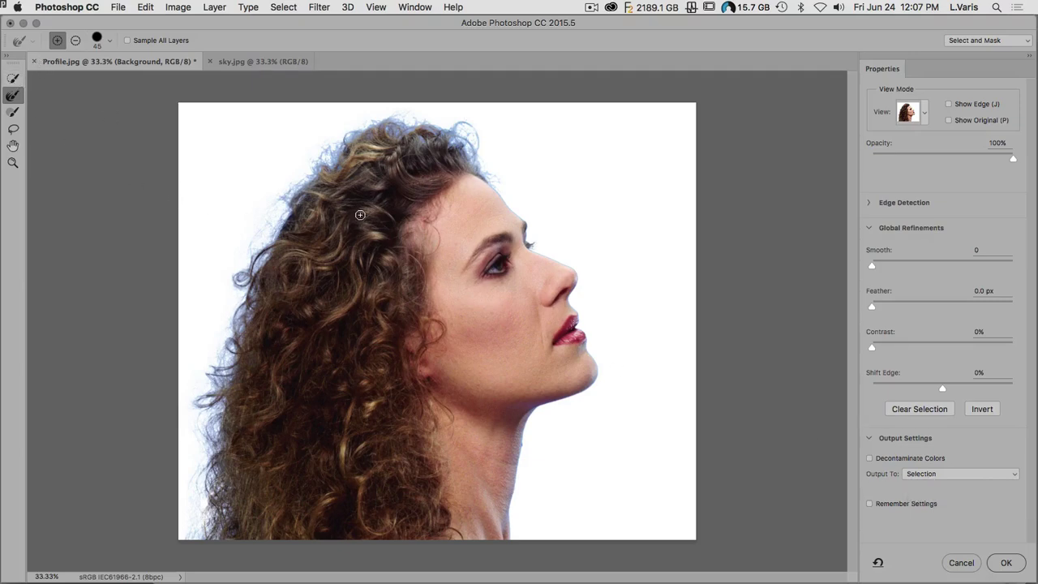
# Step: Accept the refined edge as a selection, and convert the Background into an ordinary layer masked by that selection
pyautogui.click(1004, 563)
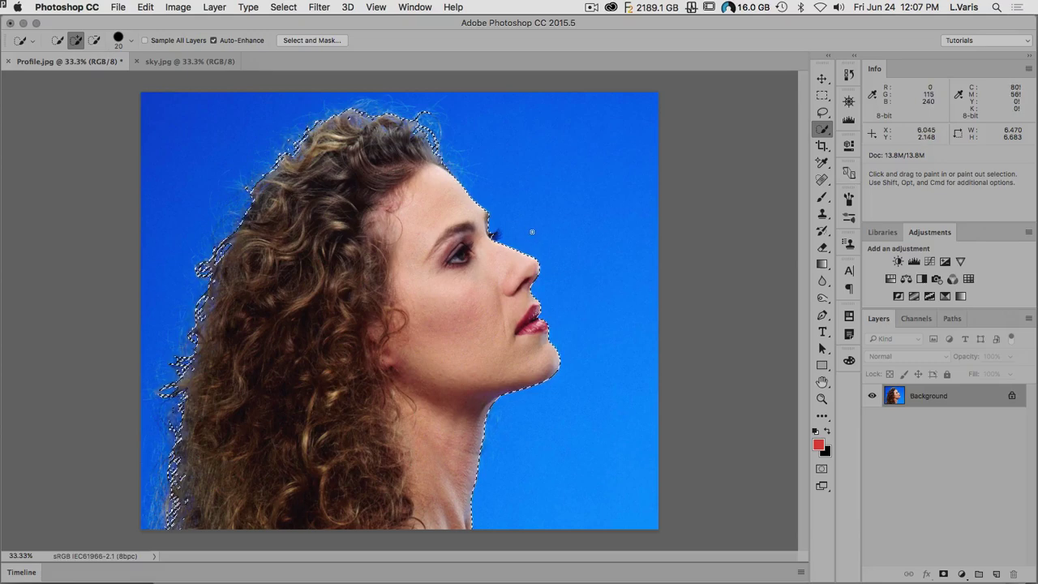
pyautogui.doubleClick(894, 395)
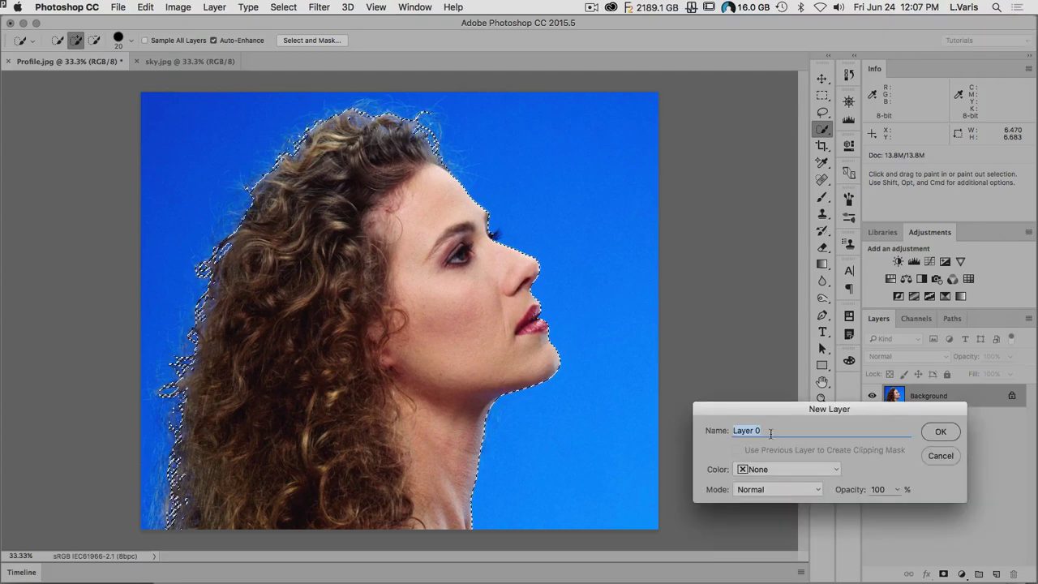
pyautogui.click(939, 433)
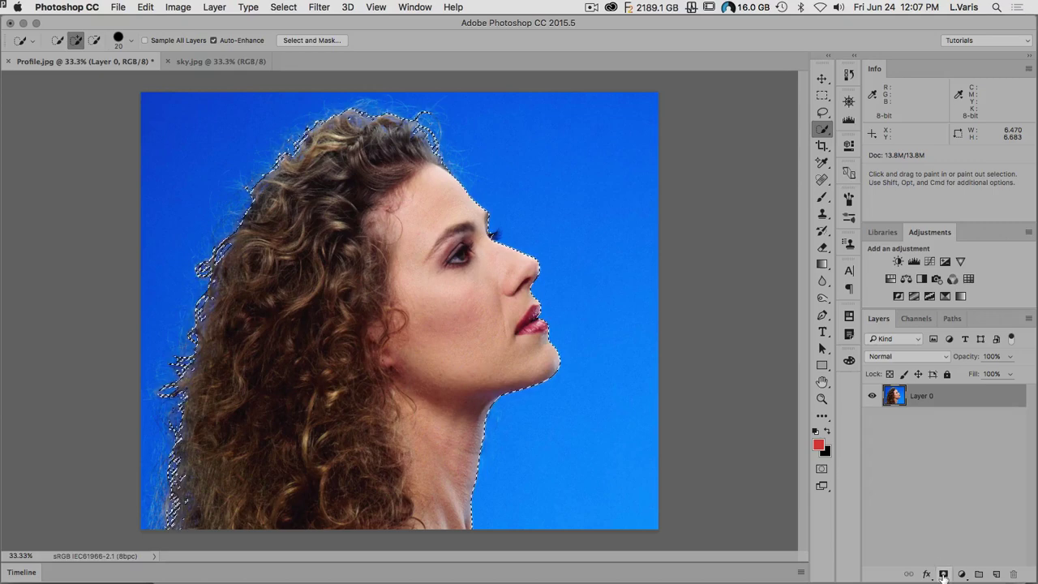
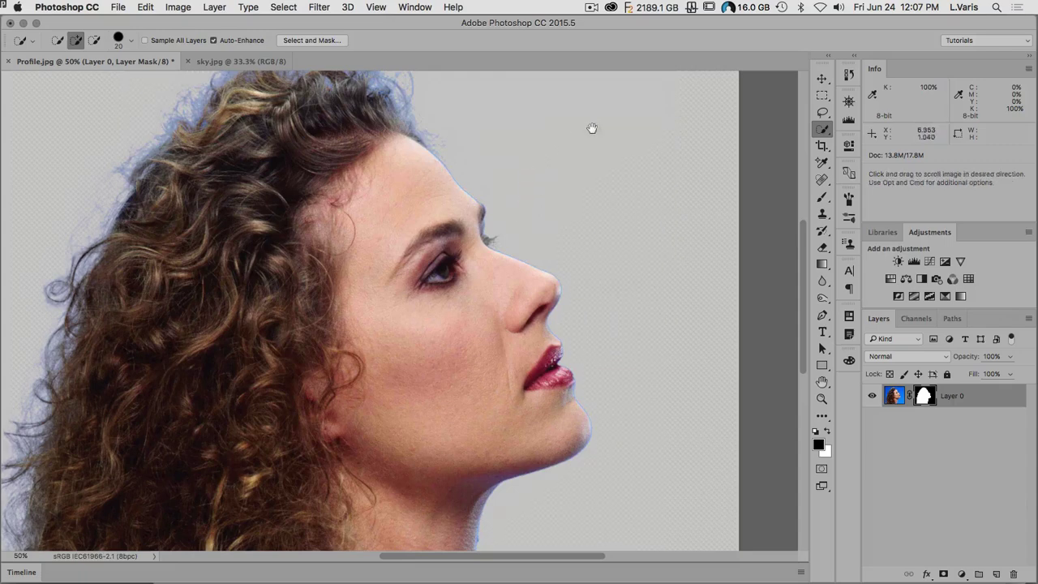
pyautogui.scroll(3, 591, 222)
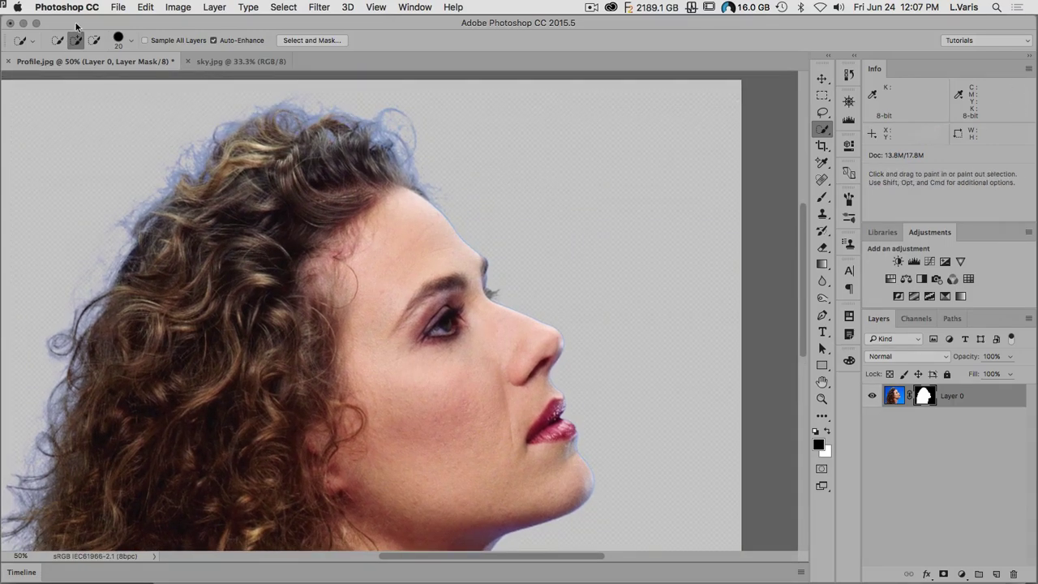
# Step: Open the Transparency & Gamut preferences and move the dialog aside to keep the cutout's edge in view
pyautogui.click(116, 6)
pyautogui.moveTo(73, 6)
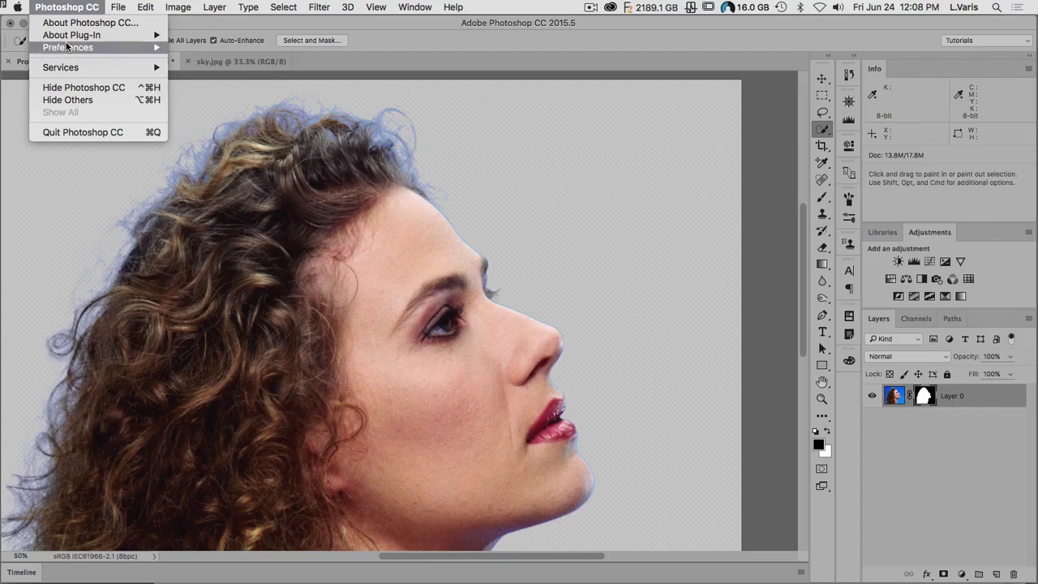
pyautogui.moveTo(67, 47)
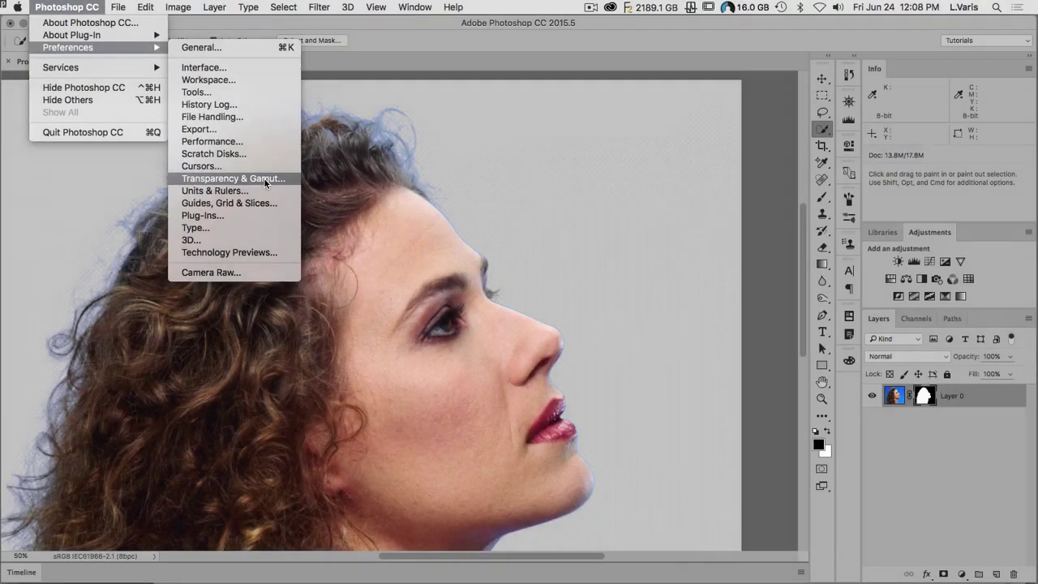
pyautogui.click(265, 178)
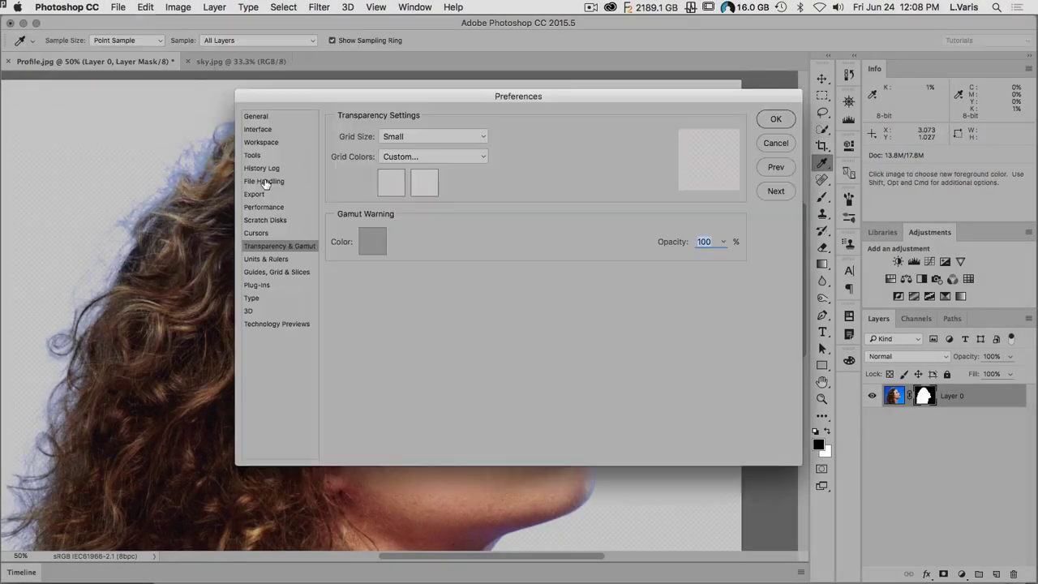
pyautogui.moveTo(485, 96); pyautogui.dragTo(751, 136)
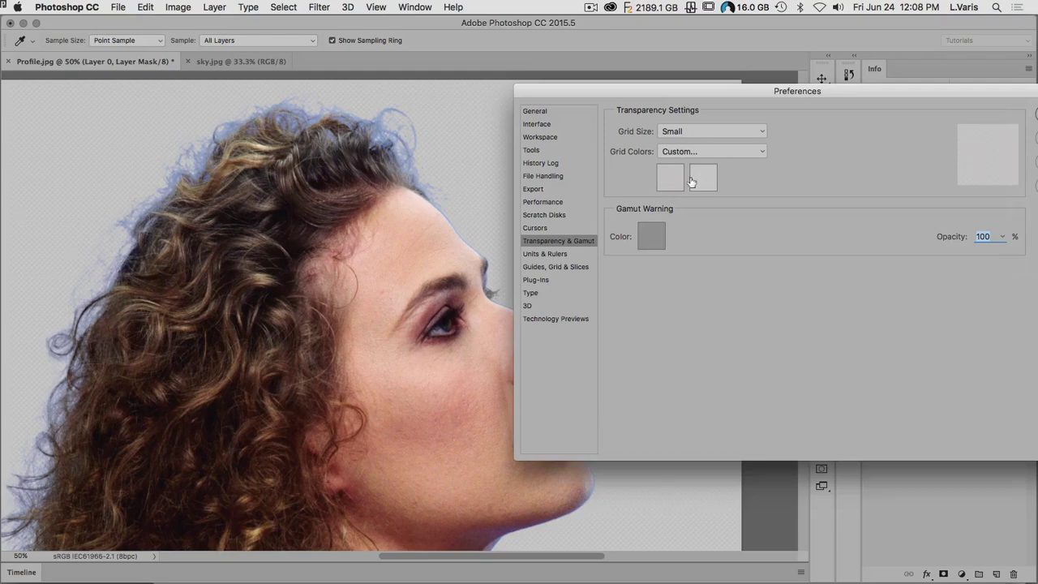
# Step: Set the transparency grid colors to Light, trying the Medium grid size before setting the size to Small
pyautogui.click(708, 131)
pyautogui.click(707, 141)
pyautogui.click(710, 151)
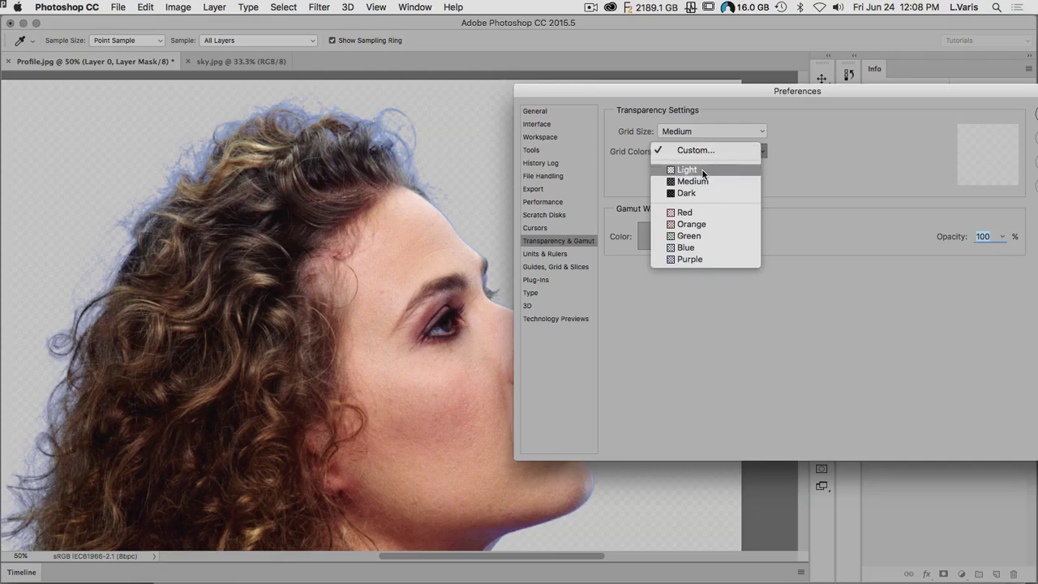
pyautogui.click(702, 170)
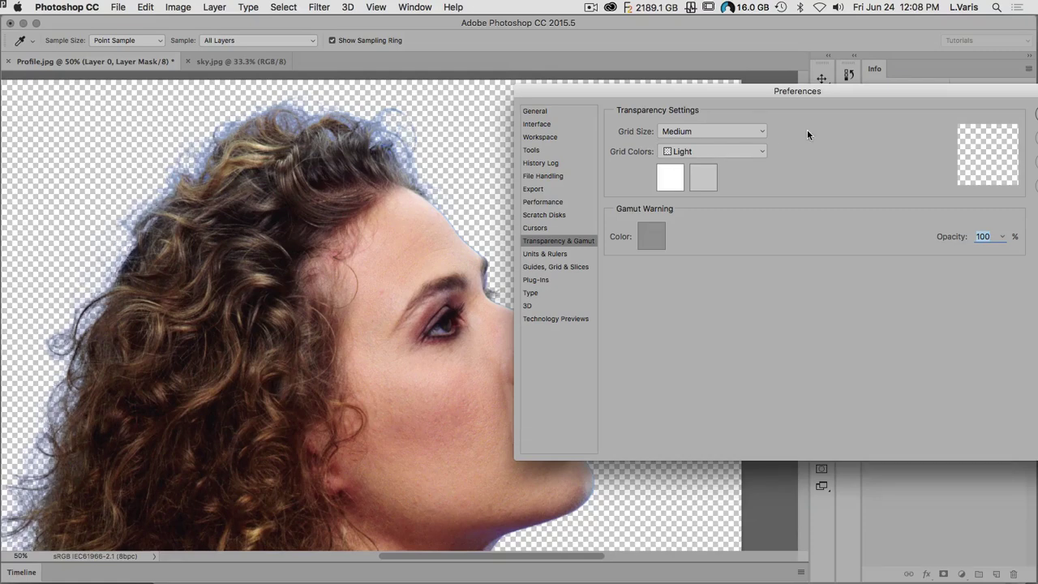
pyautogui.click(723, 132)
pyautogui.click(723, 120)
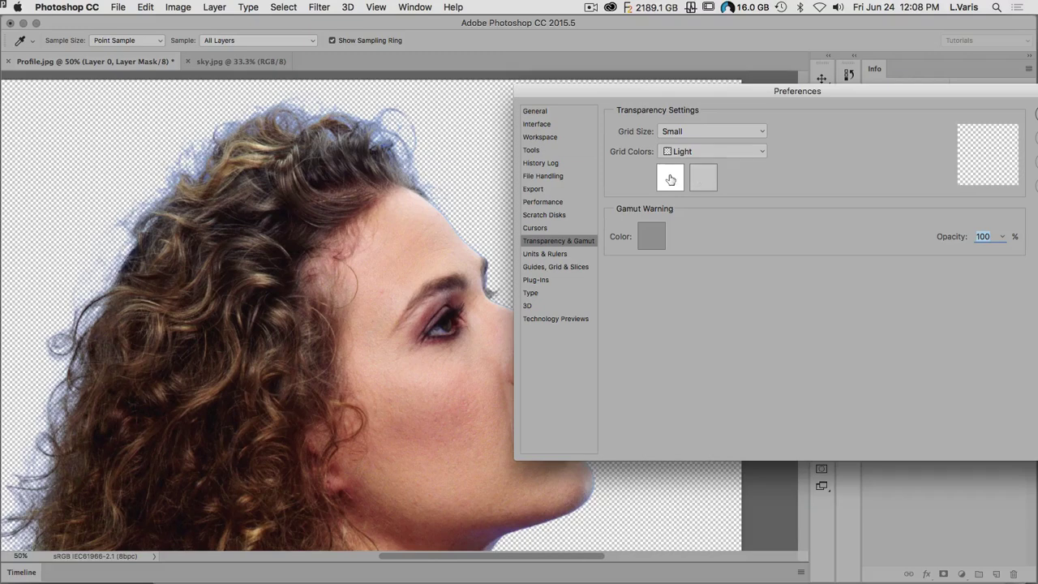
# Step: Change the white transparency grid color to light grey dad7d7 and save the preferences
pyautogui.moveTo(661, 91); pyautogui.dragTo(603, 80)
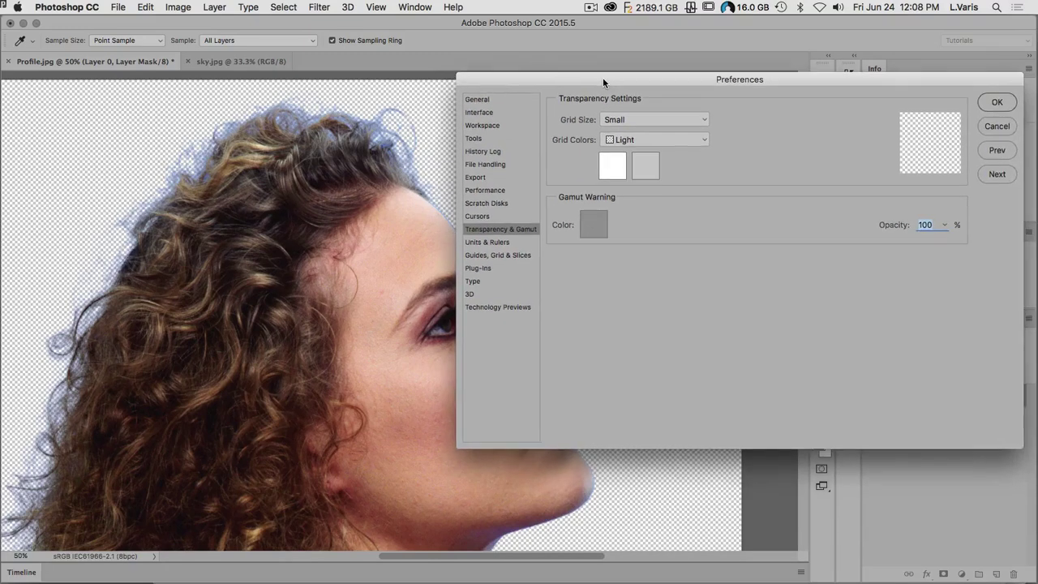
pyautogui.click(613, 167)
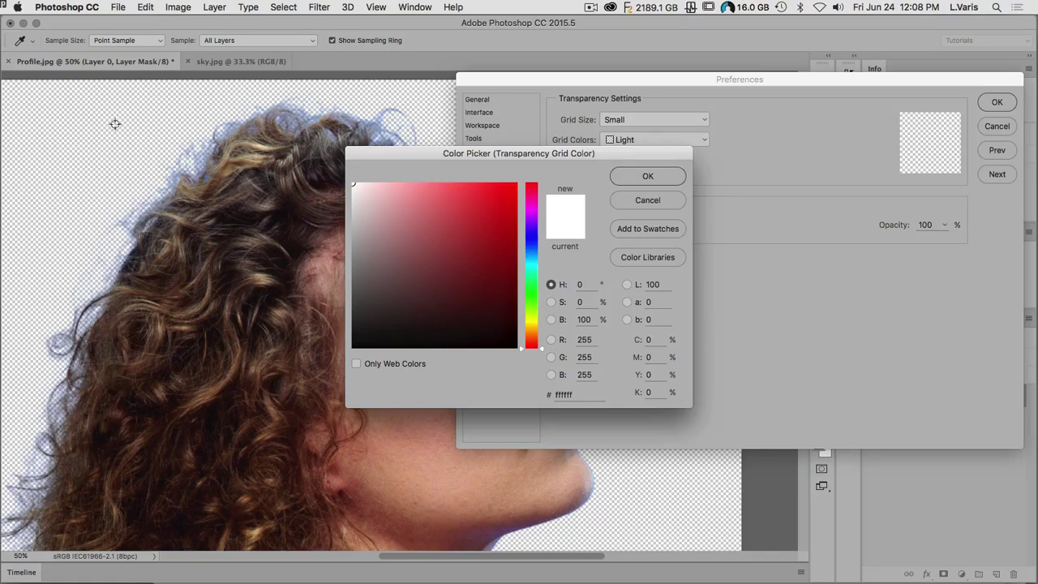
pyautogui.click(353, 198)
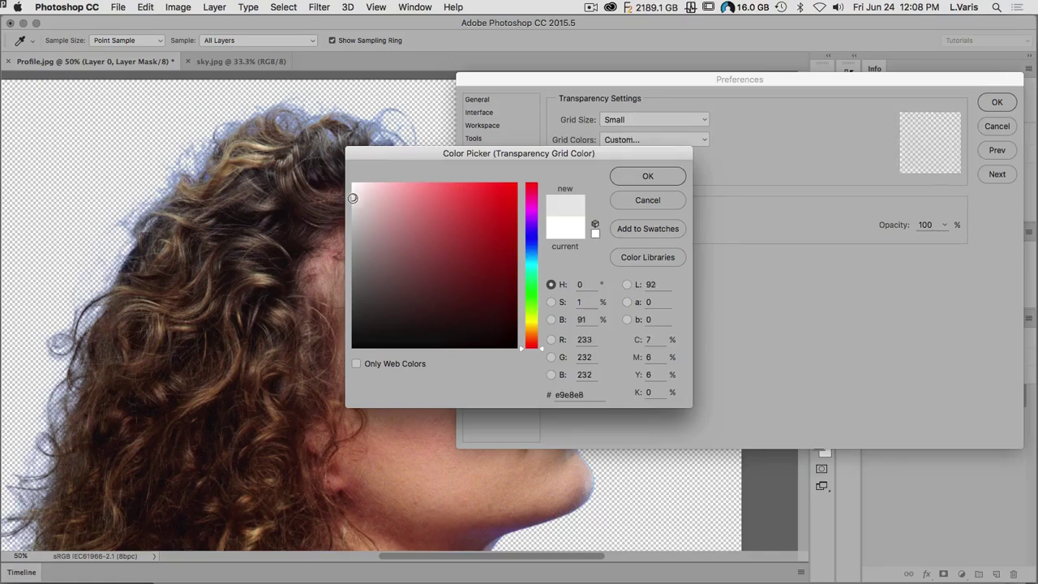
pyautogui.moveTo(353, 204); pyautogui.dragTo(353, 207)
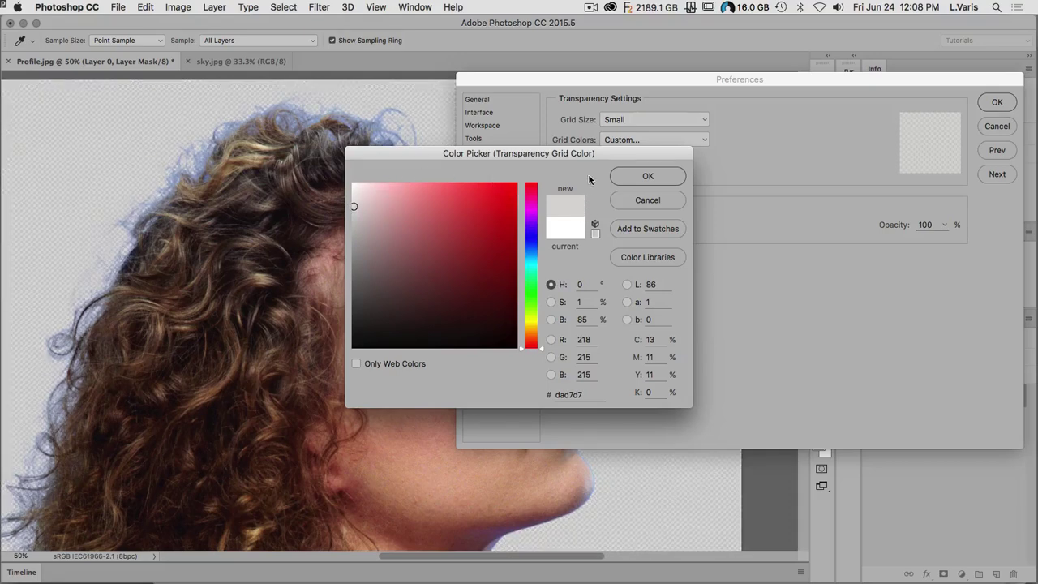
pyautogui.moveTo(598, 154); pyautogui.dragTo(611, 215)
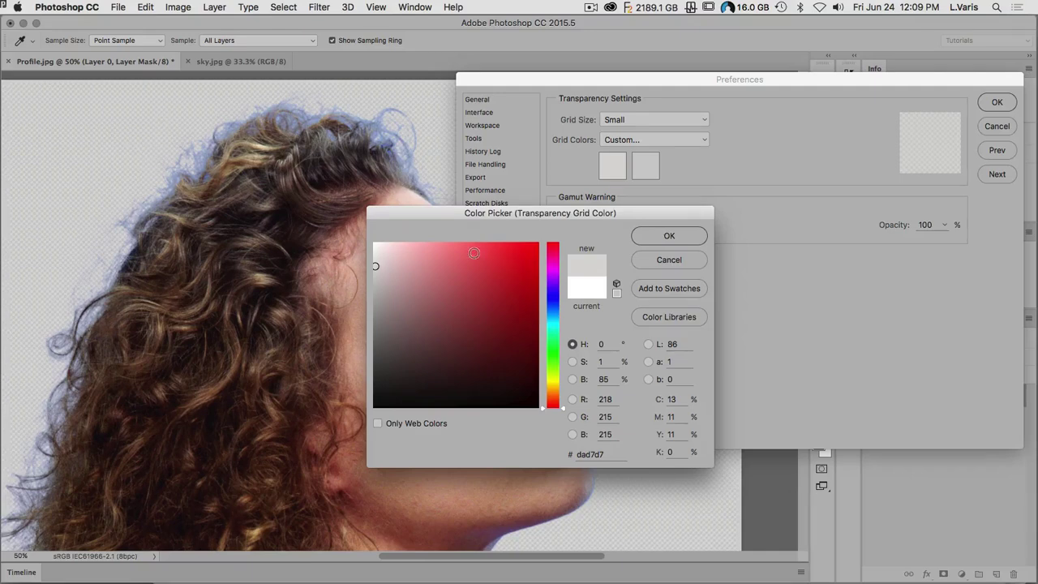
pyautogui.click(667, 236)
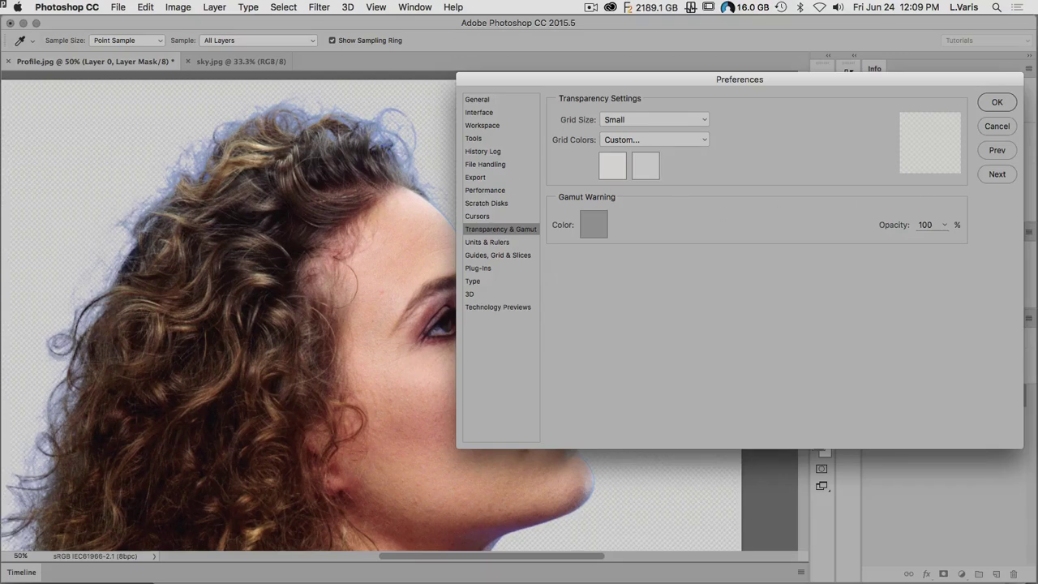
pyautogui.click(985, 107)
pyautogui.press('w')
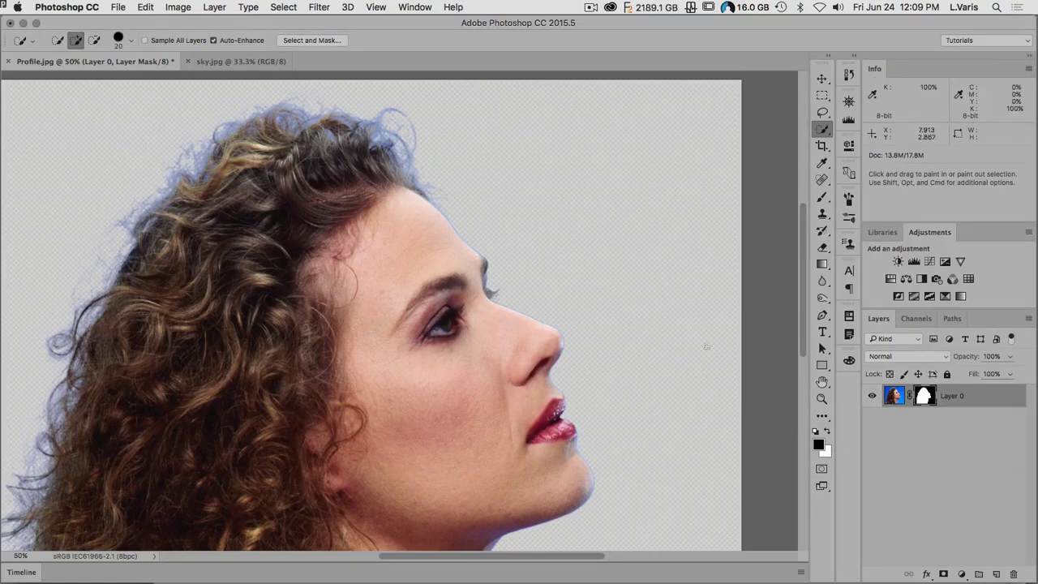
# Step: Add an empty layer clipped to the masked portrait layer and set its blend mode to Color
pyautogui.press('space')
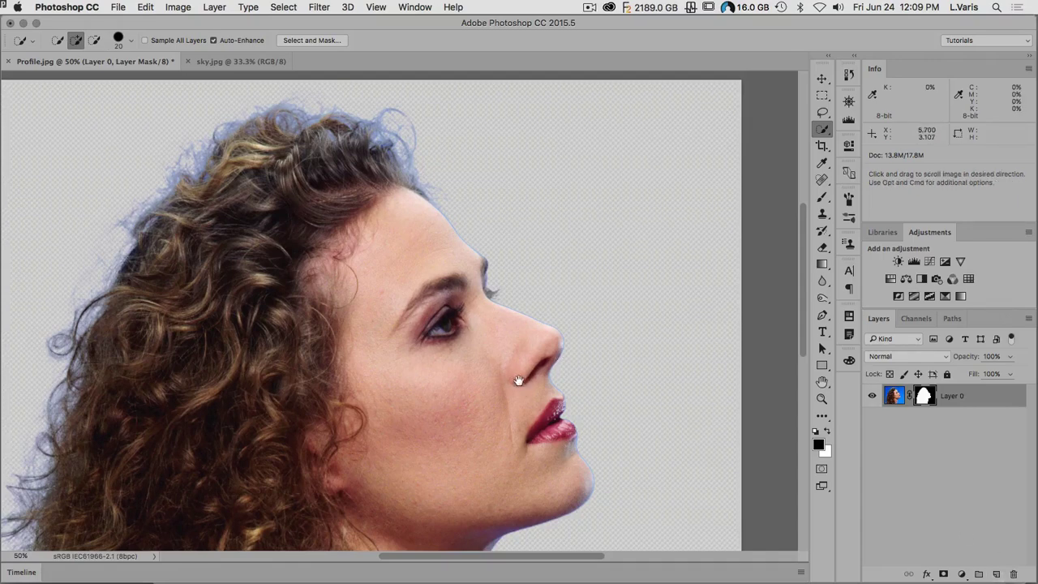
pyautogui.scroll(-5, 507, 292)
pyautogui.hscroll(3, 478, 271)
pyautogui.press('space')
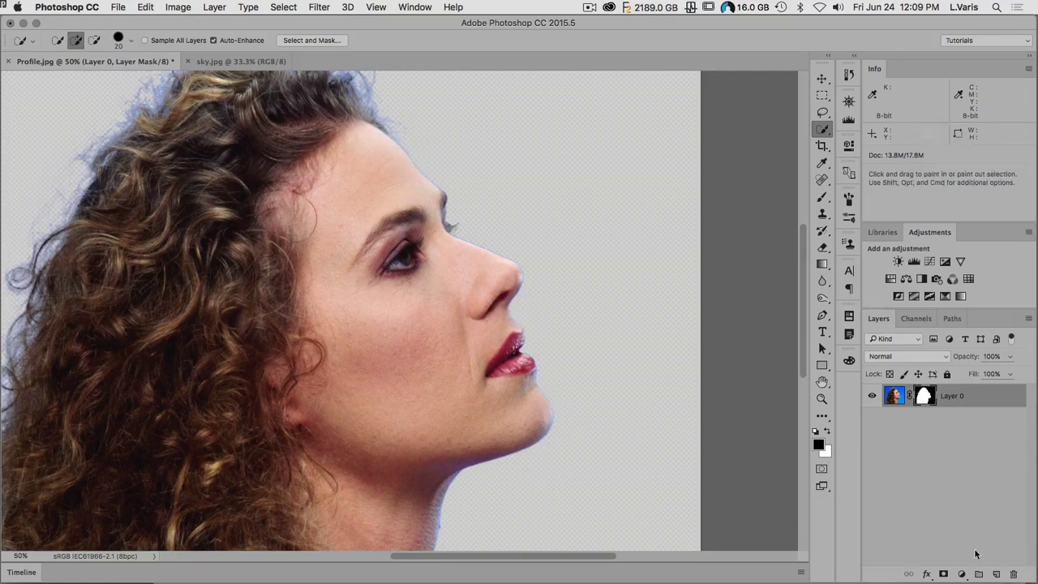
pyautogui.click(995, 575)
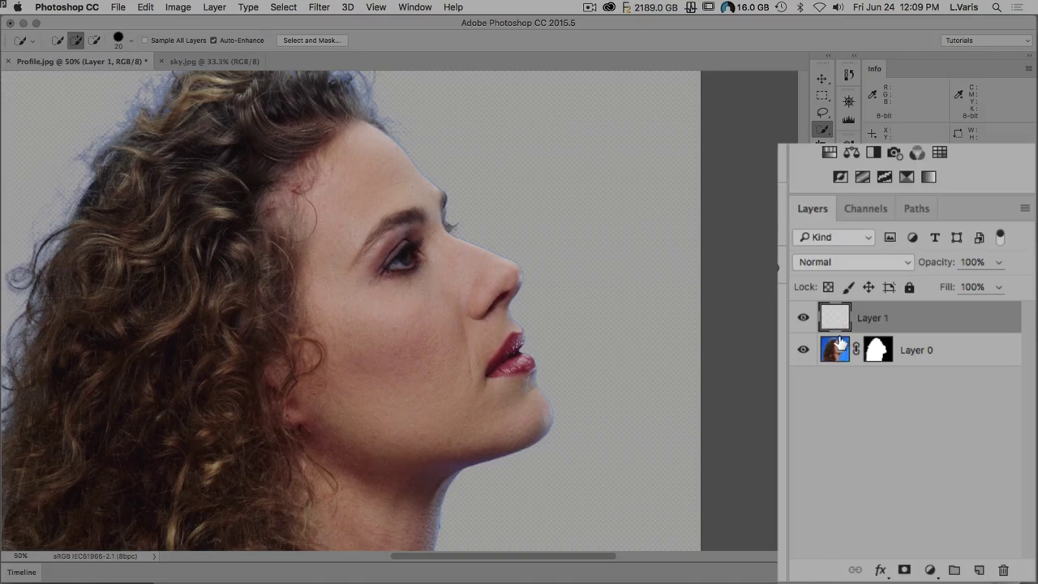
pyautogui.moveTo(841, 343); pyautogui.dragTo(838, 325)
pyautogui.moveTo(836, 330); pyautogui.dragTo(836, 347)
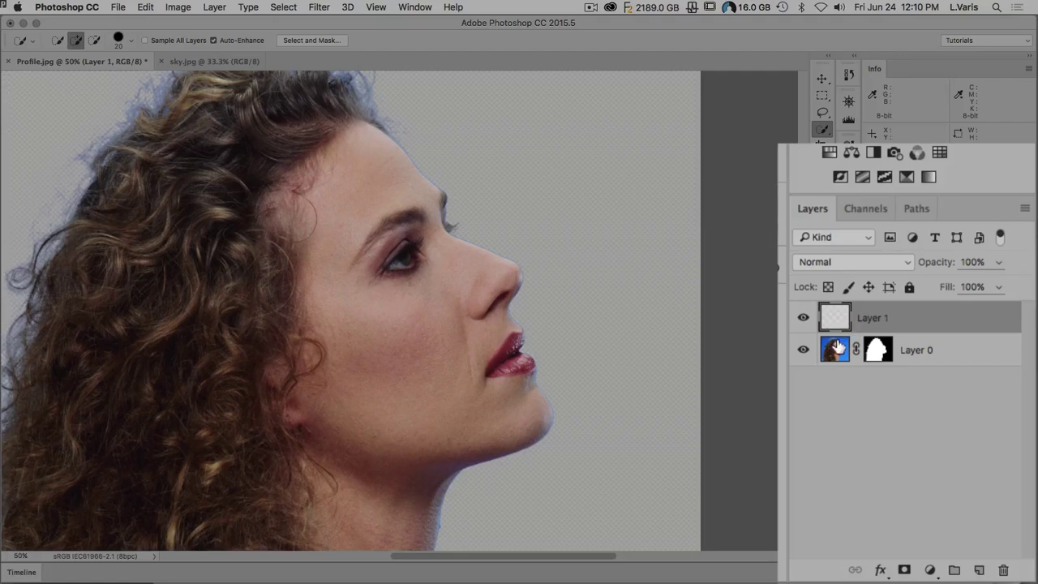
pyautogui.keyDown('alt'); pyautogui.click(841, 326); pyautogui.keyUp('alt')
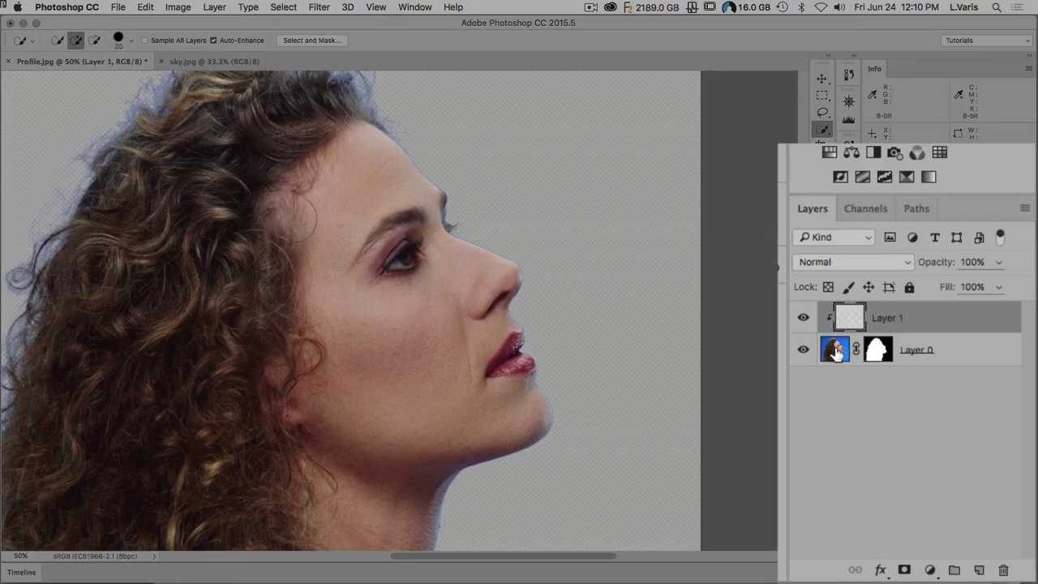
pyautogui.click(847, 261)
pyautogui.click(828, 553)
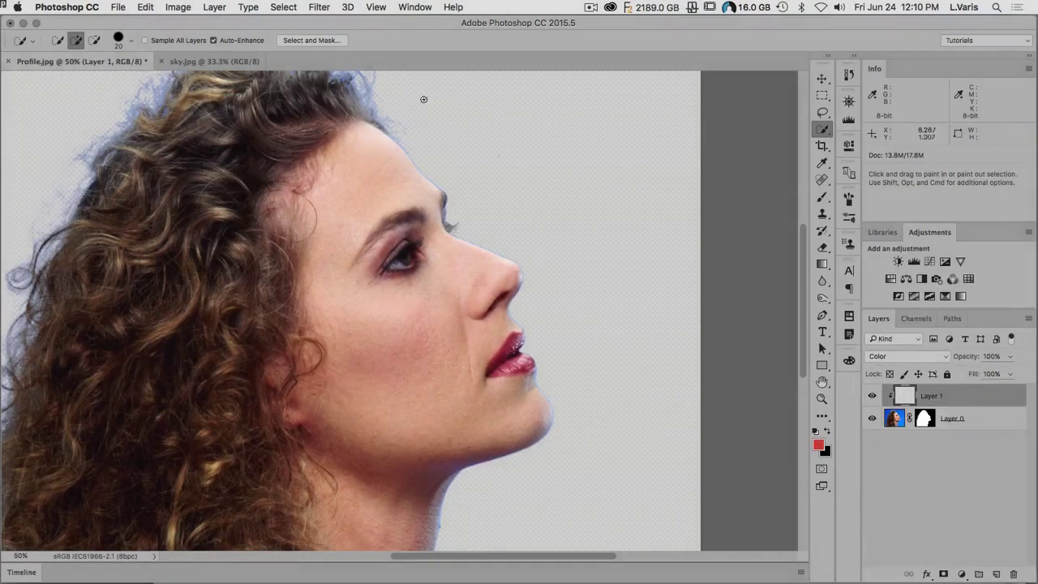
# Step: Set the Brush tool to size 35 and sample the skin tone beside the forehead's blue edge as the painting color
pyautogui.keyDown('super'); pyautogui.click(408, 169); pyautogui.keyUp('super')
pyautogui.keyDown('super'); pyautogui.click(408, 169); pyautogui.keyUp('super')
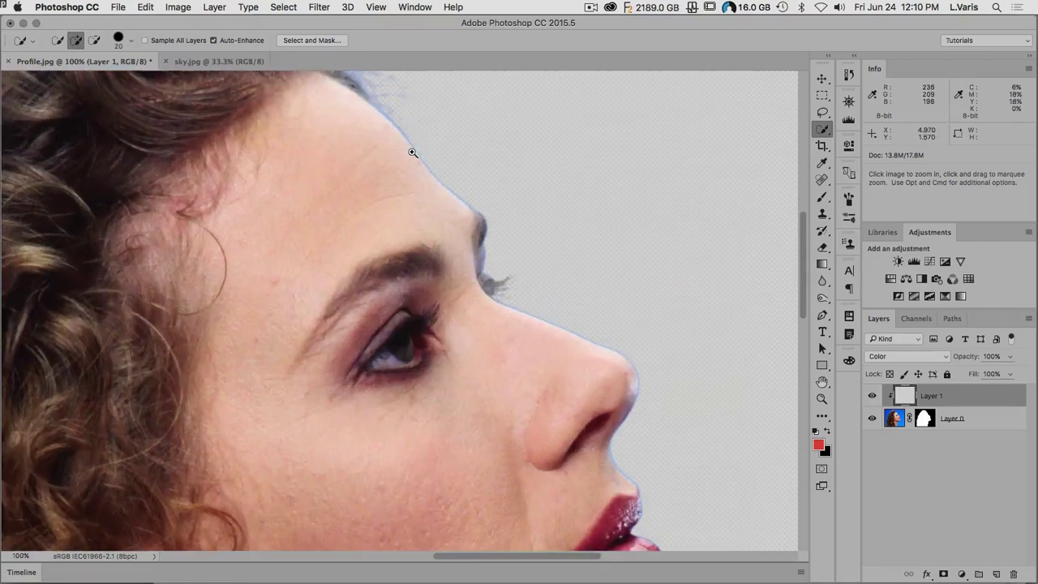
pyautogui.moveTo(415, 221); pyautogui.dragTo(474, 288)
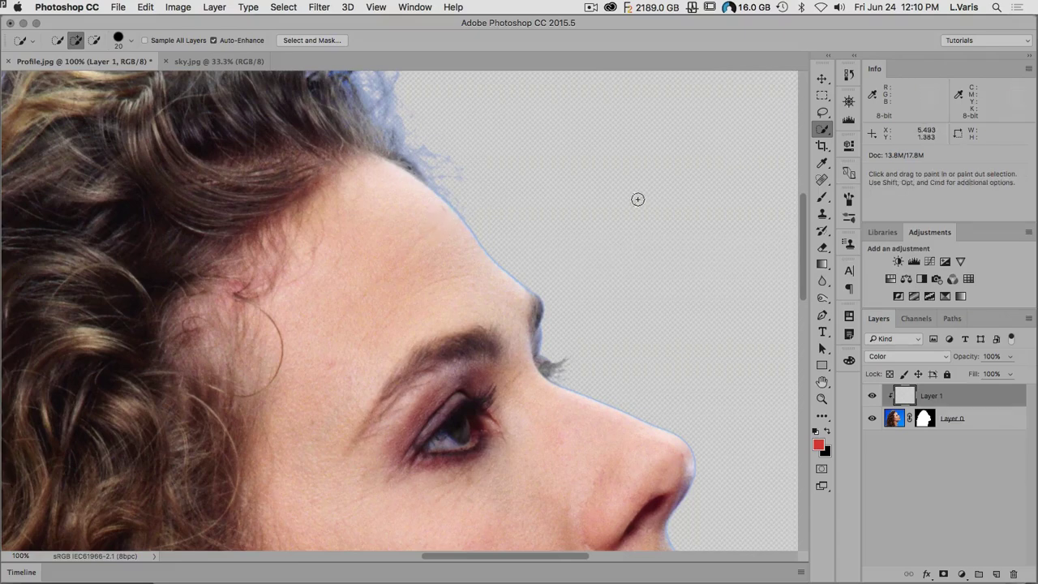
pyautogui.click(823, 199)
pyautogui.press('[')
pyautogui.press('[')
pyautogui.press('[')
pyautogui.press('[')
pyautogui.press('[')
pyautogui.press('[')
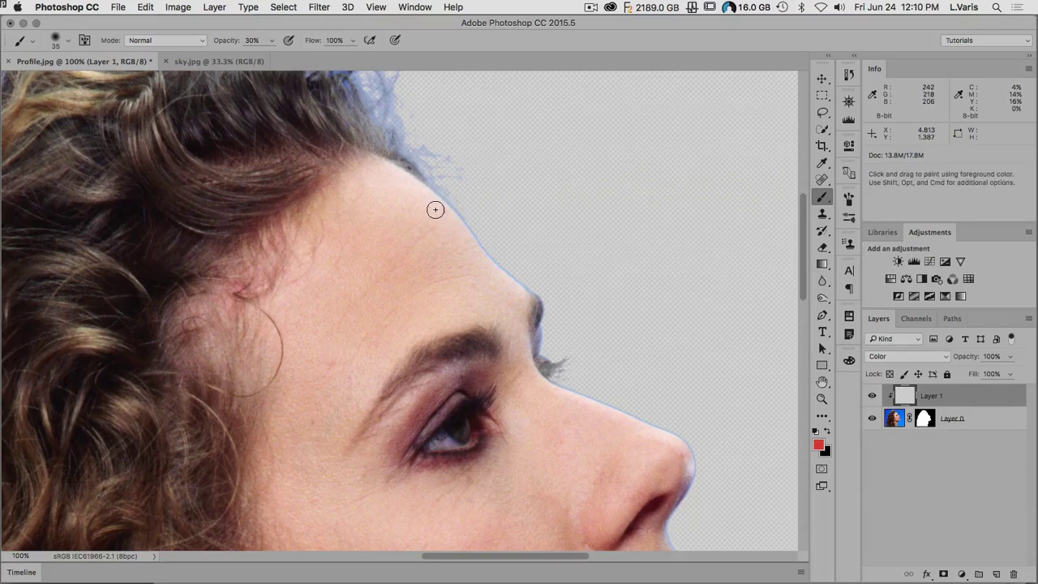
pyautogui.press('alt')
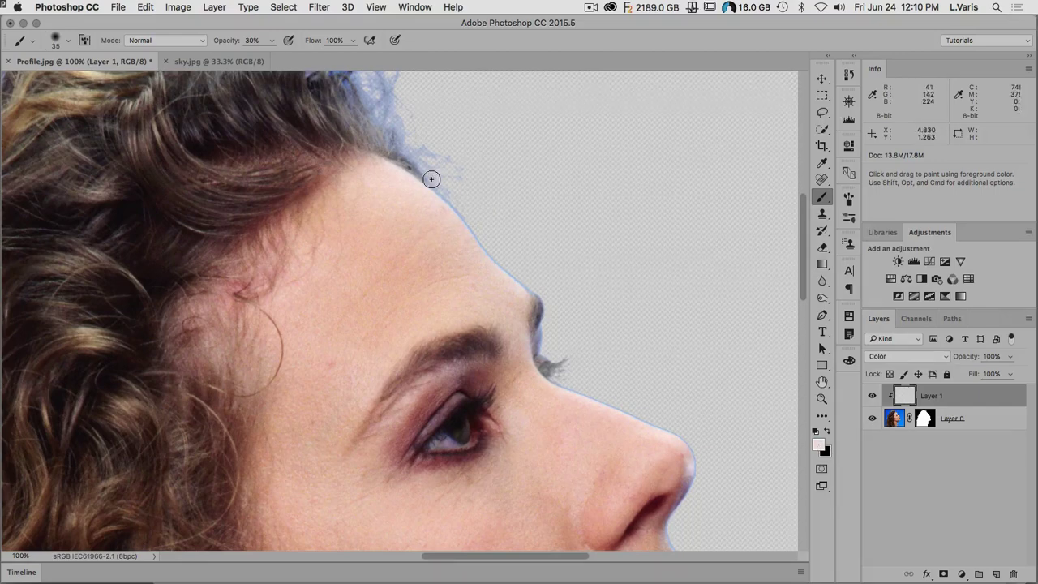
# Step: Raise the brush opacity to 100% and paint the sampled skin tone over the blue fringe along the forehead's edge
pyautogui.moveTo(431, 181)
pyautogui.mouseDown()
pyautogui.moveTo(467, 216)
pyautogui.moveTo(446, 193)
pyautogui.mouseUp()
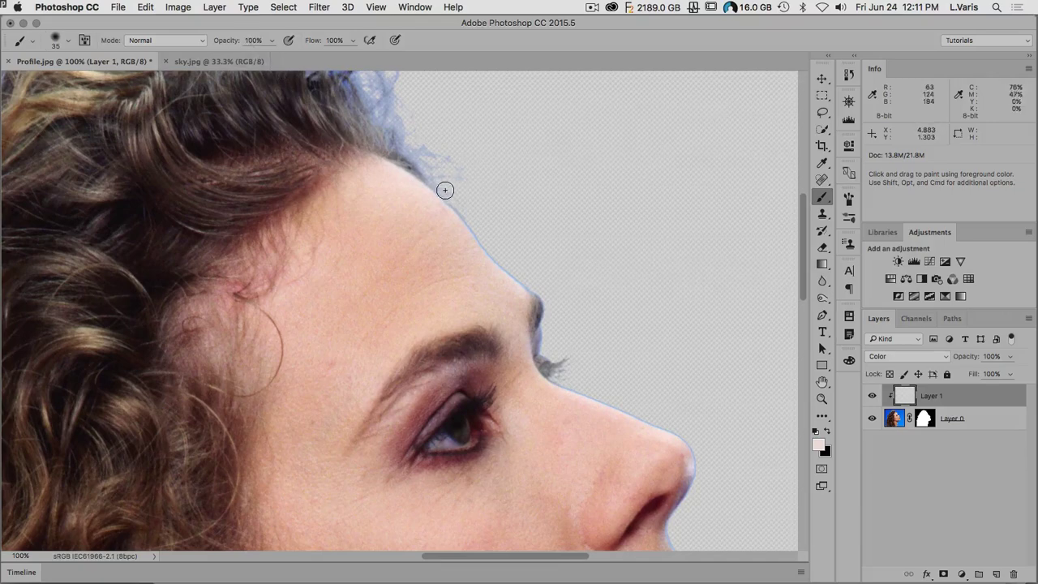
pyautogui.moveTo(433, 181)
pyautogui.mouseDown()
pyautogui.moveTo(494, 254)
pyautogui.moveTo(535, 285)
pyautogui.moveTo(543, 278)
pyautogui.mouseUp()
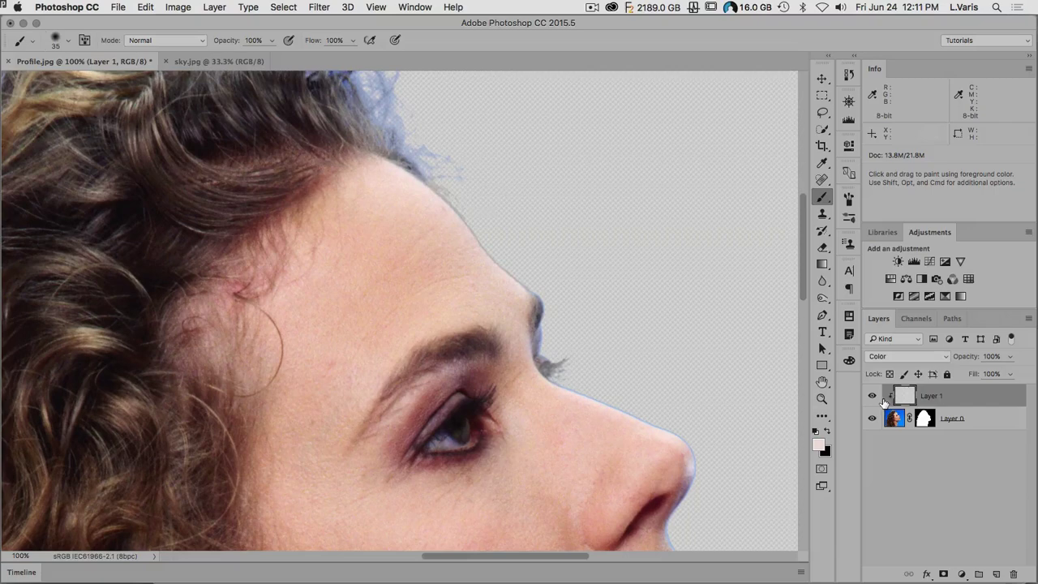
pyautogui.moveTo(476, 213)
pyautogui.mouseDown()
pyautogui.moveTo(558, 308)
pyautogui.moveTo(545, 312)
pyautogui.moveTo(537, 297)
pyautogui.moveTo(552, 329)
pyautogui.mouseUp()
# Step: Paint locally sampled colors over the blue fringe on the protruding eyebrow, eyelashes and nose edge
pyautogui.keyDown('alt'); pyautogui.click(539, 312); pyautogui.keyUp('alt')
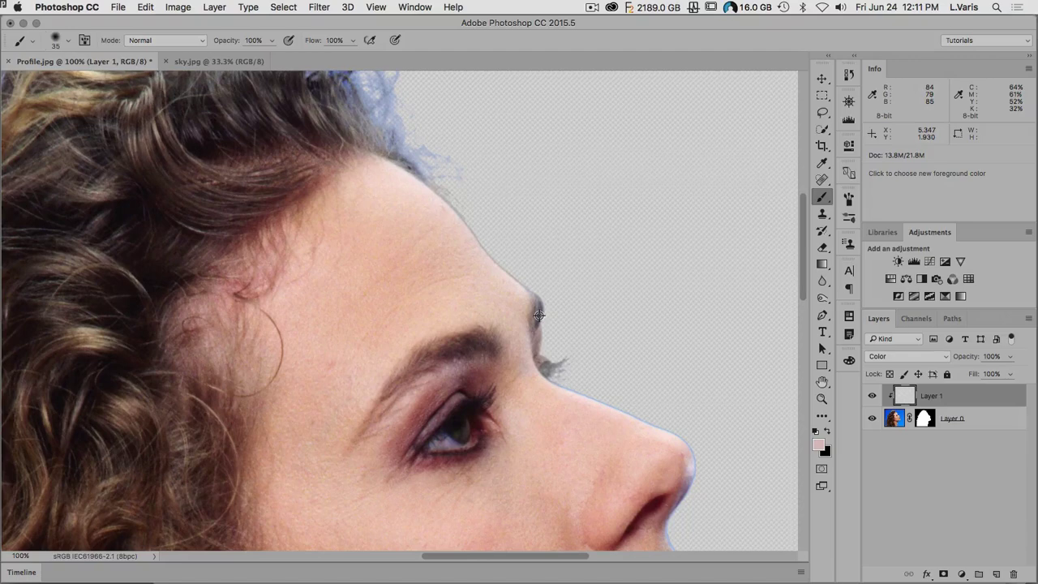
pyautogui.keyDown('alt'); pyautogui.click(538, 315); pyautogui.keyUp('alt')
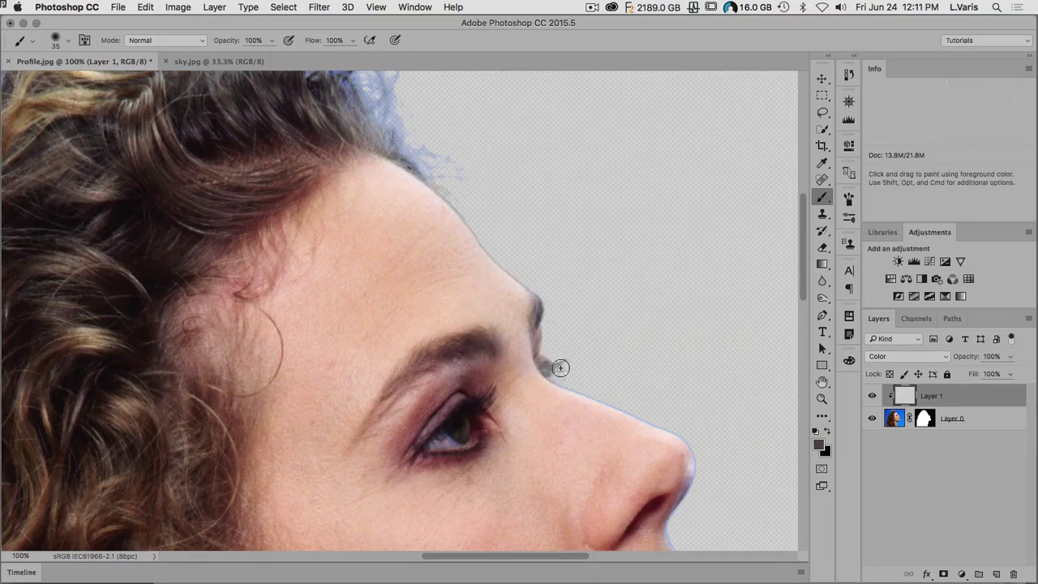
pyautogui.keyDown('alt'); pyautogui.click(558, 377); pyautogui.keyUp('alt')
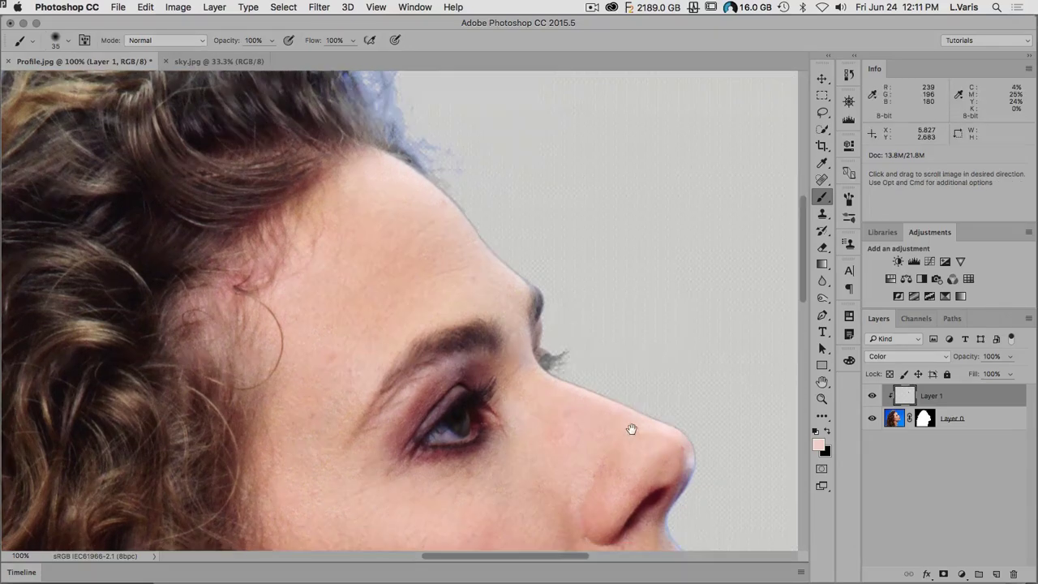
pyautogui.moveTo(633, 433); pyautogui.dragTo(621, 220)
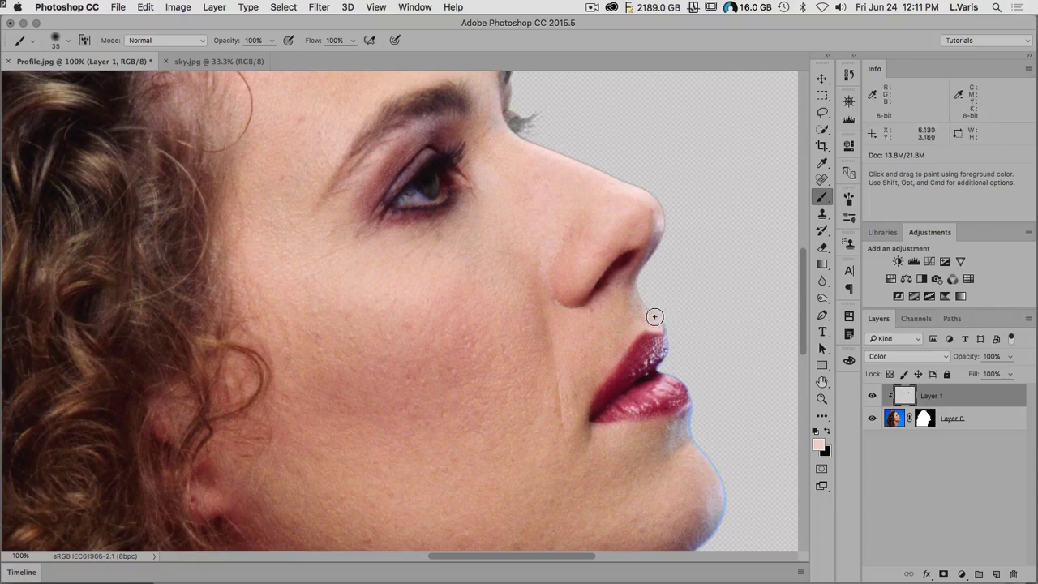
# Step: Sample the lip reds and paint them over the blue fringe along the upper and lower lip edges
pyautogui.keyDown('alt'); pyautogui.click(651, 344); pyautogui.keyUp('alt')
pyautogui.moveTo(670, 323); pyautogui.dragTo(671, 351)
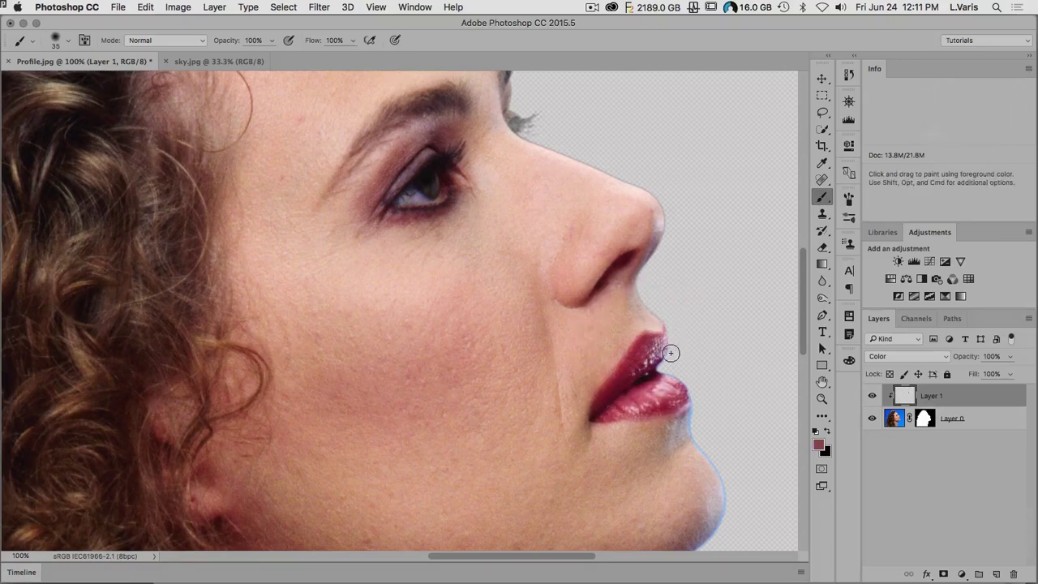
pyautogui.keyDown('alt'); pyautogui.click(681, 372); pyautogui.keyUp('alt')
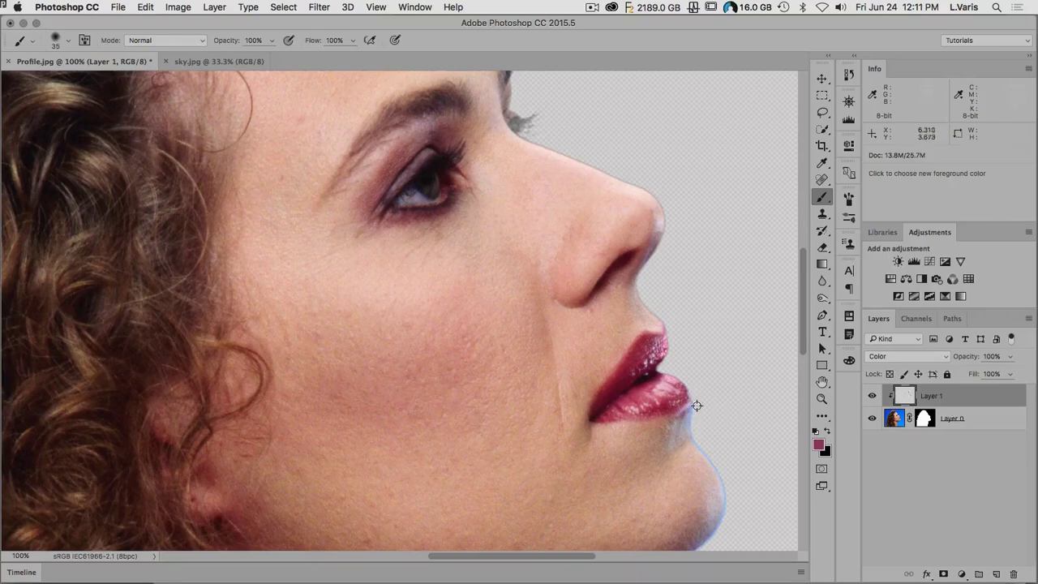
# Step: Paint sampled skin tones over the blue fringe below the lower lip and around the chin and jaw, enlarging the brush to size 70
pyautogui.keyDown('alt'); pyautogui.click(691, 451); pyautogui.keyUp('alt')
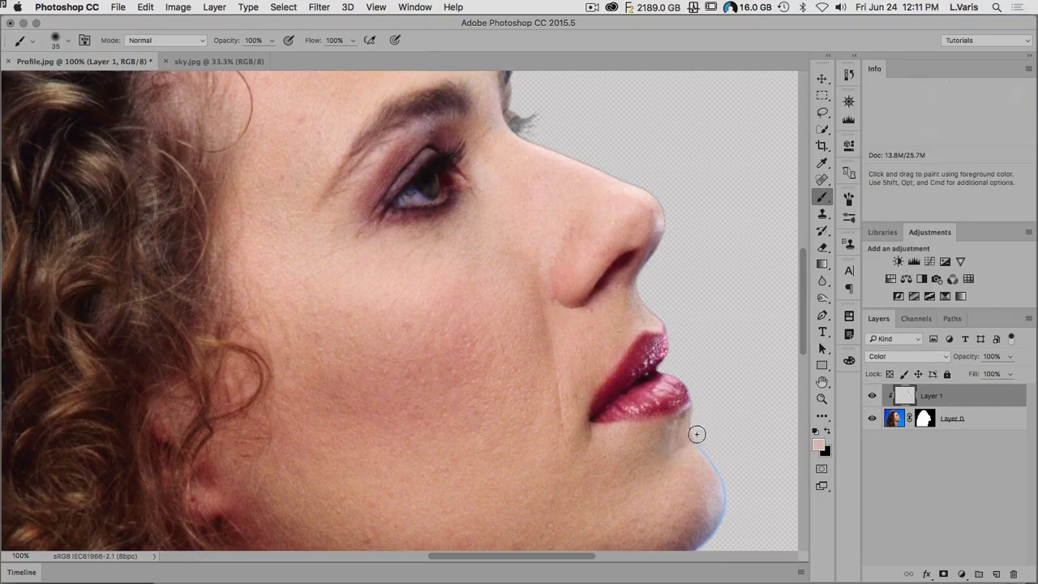
pyautogui.press('space')
pyautogui.moveTo(685, 461); pyautogui.dragTo(662, 203)
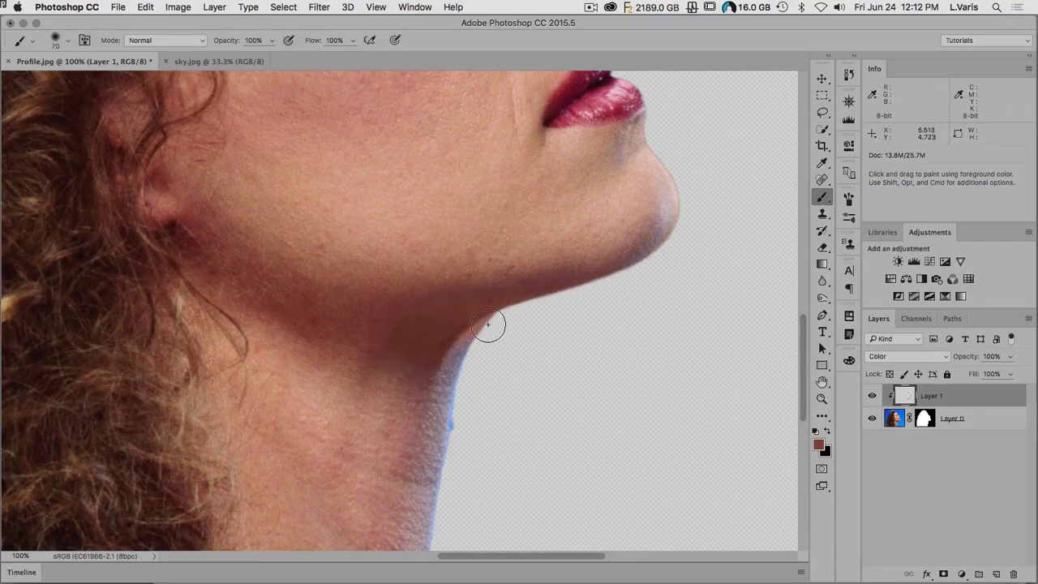
# Step: Paint a sampled neck skin tone over the blue fringe down the neck's front edge, and toggle the Color layer's visibility to compare
pyautogui.keyDown('alt'); pyautogui.click(376, 435); pyautogui.keyUp('alt')
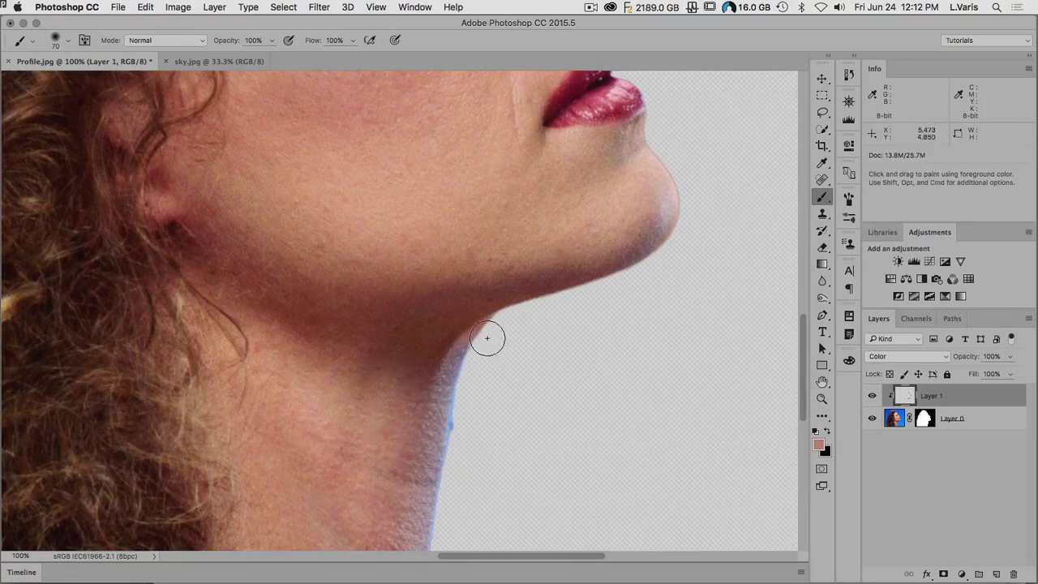
pyautogui.moveTo(472, 346); pyautogui.dragTo(442, 408)
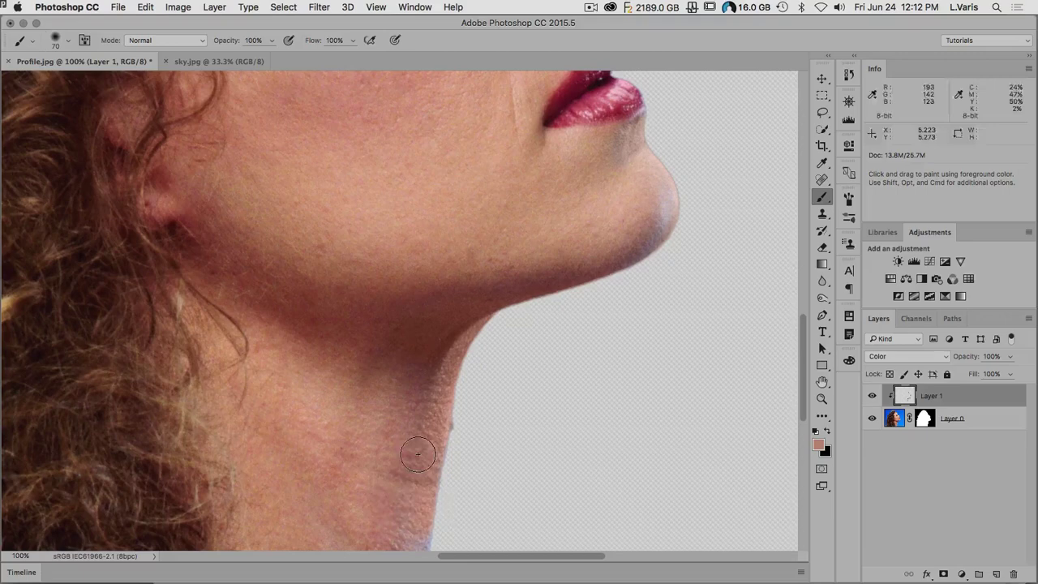
pyautogui.moveTo(474, 453); pyautogui.dragTo(526, 276)
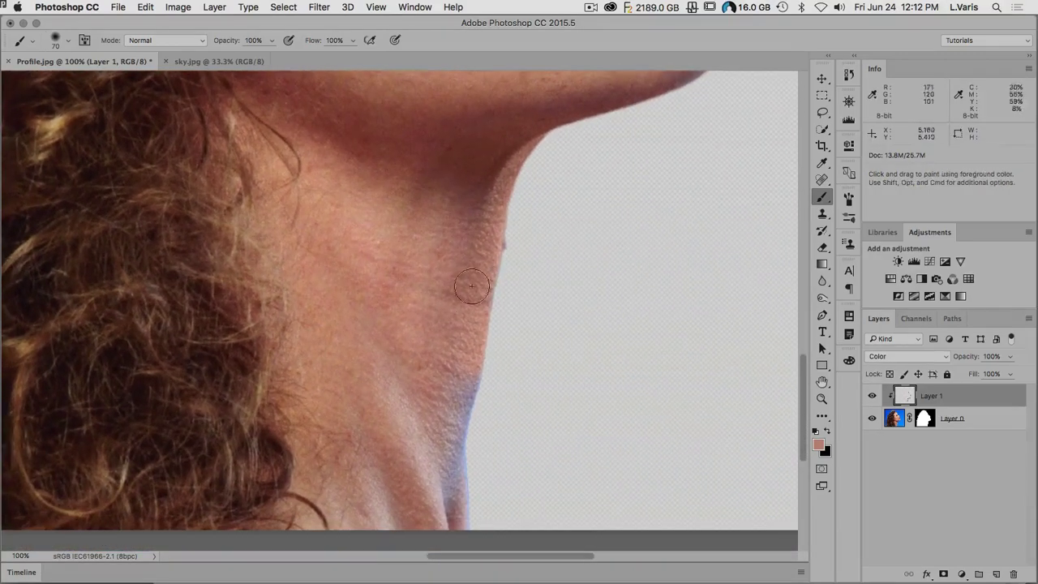
pyautogui.moveTo(447, 432)
pyautogui.mouseDown()
pyautogui.moveTo(464, 408)
pyautogui.moveTo(462, 495)
pyautogui.mouseUp()
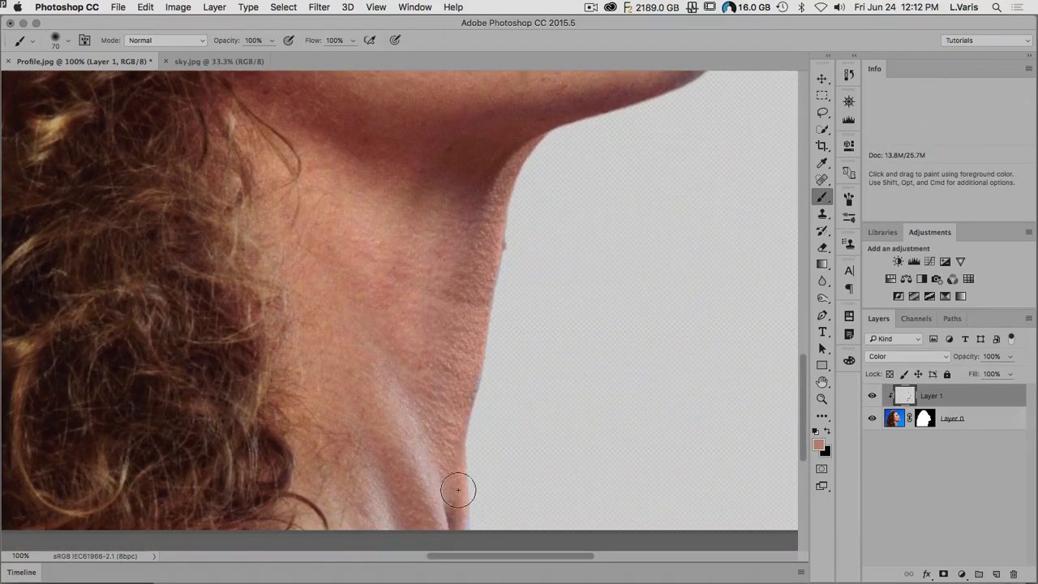
pyautogui.moveTo(513, 245); pyautogui.dragTo(538, 203)
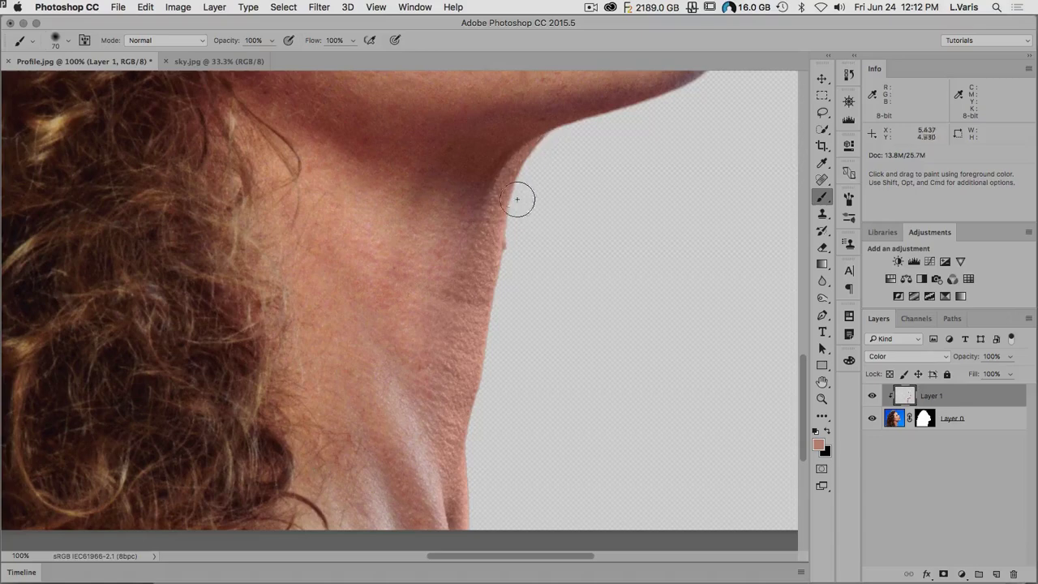
pyautogui.click(873, 396)
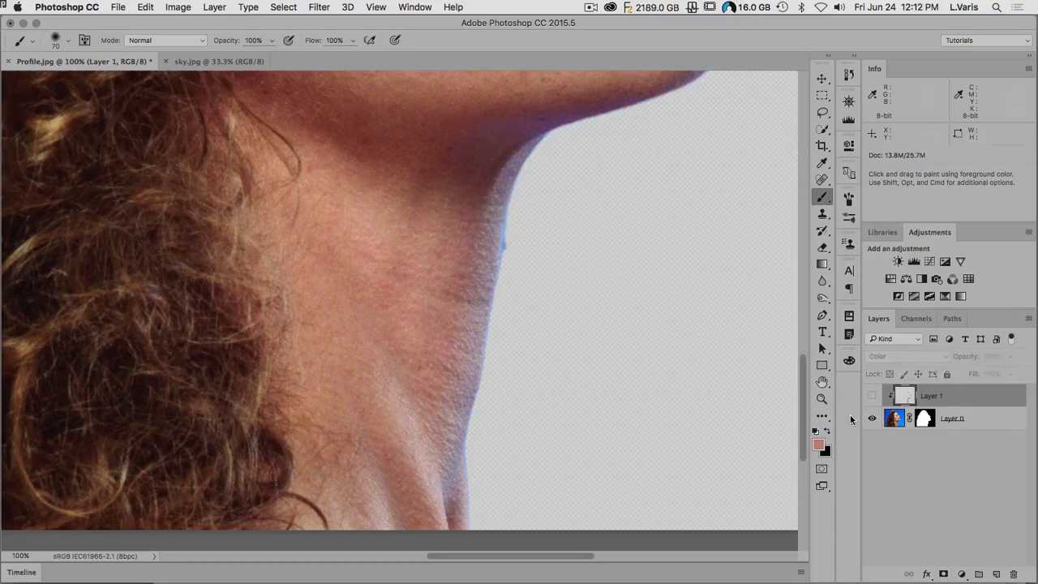
pyautogui.click(872, 395)
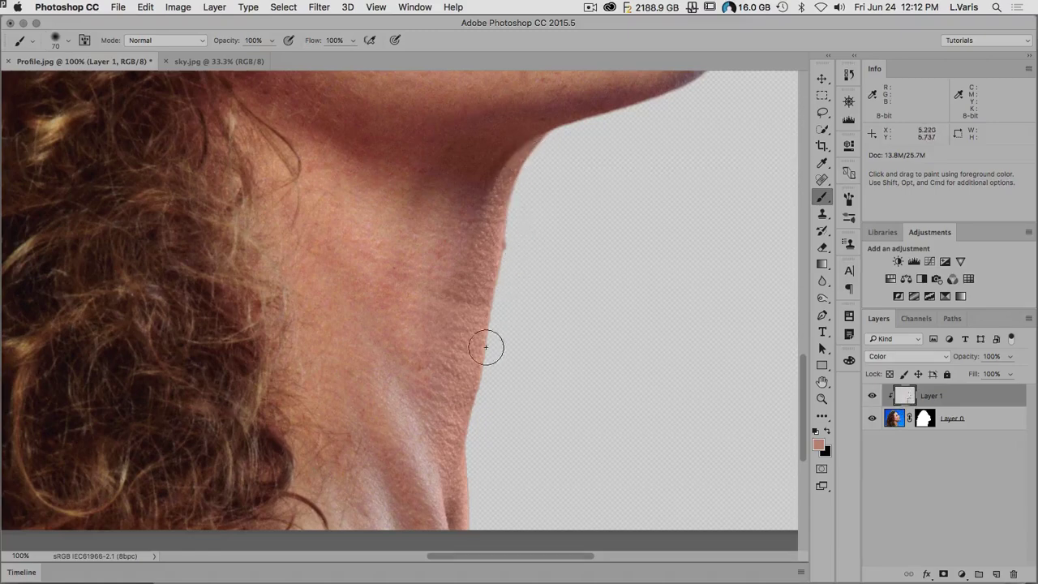
# Step: Tone down the painted color along the neck's front edge using the Sponge tool in Desaturate mode at size 70 and 19% flow
pyautogui.press('space')
pyautogui.moveTo(497, 197); pyautogui.dragTo(503, 231)
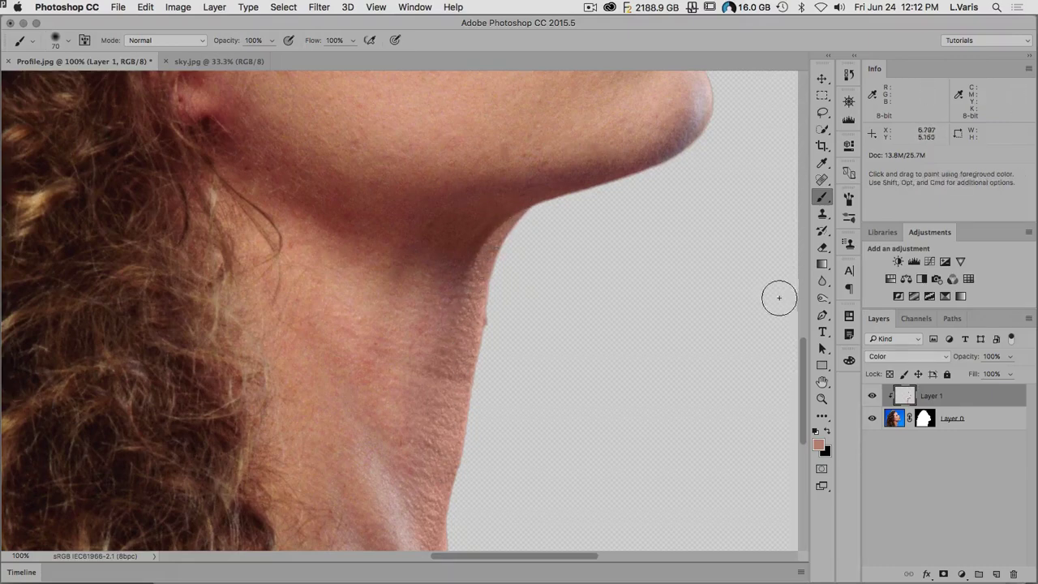
pyautogui.click(823, 300)
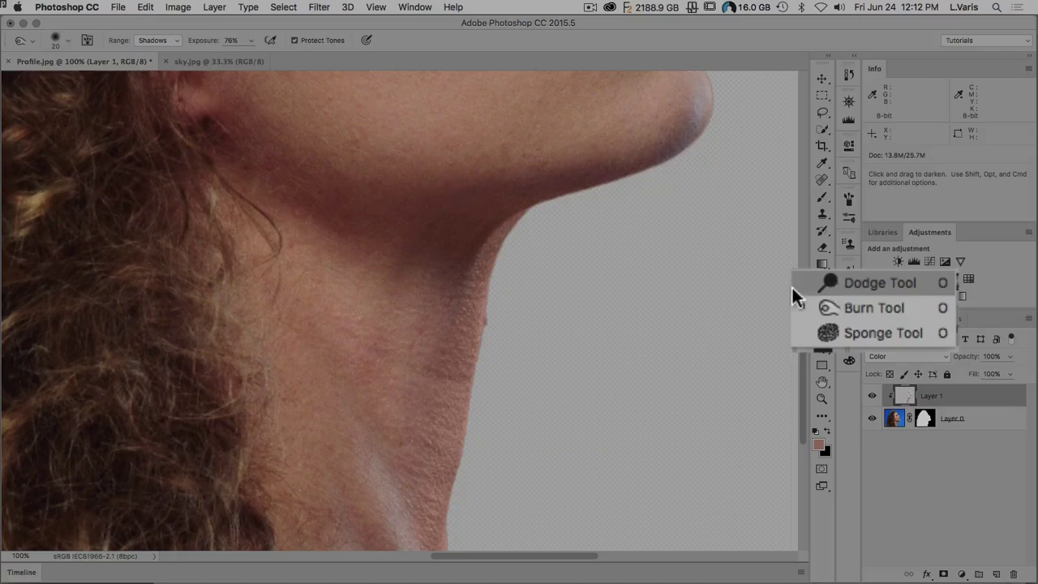
pyautogui.click(871, 333)
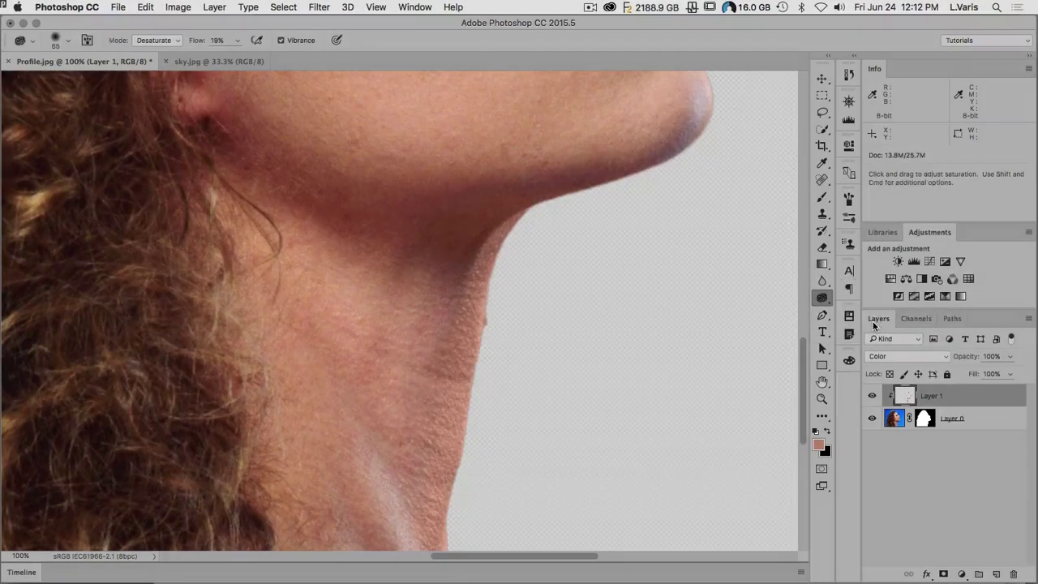
pyautogui.click(167, 40)
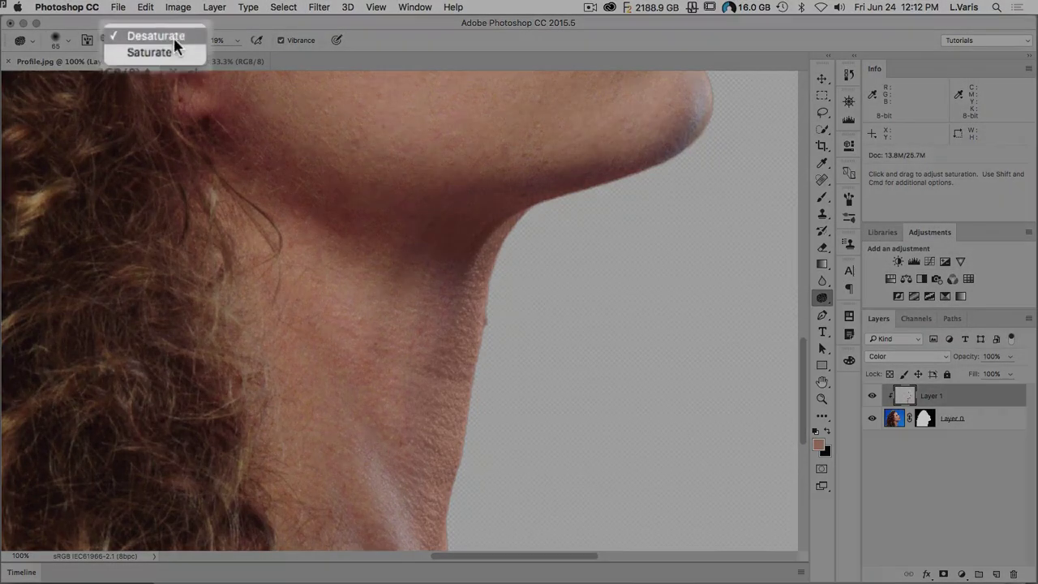
pyautogui.click(160, 37)
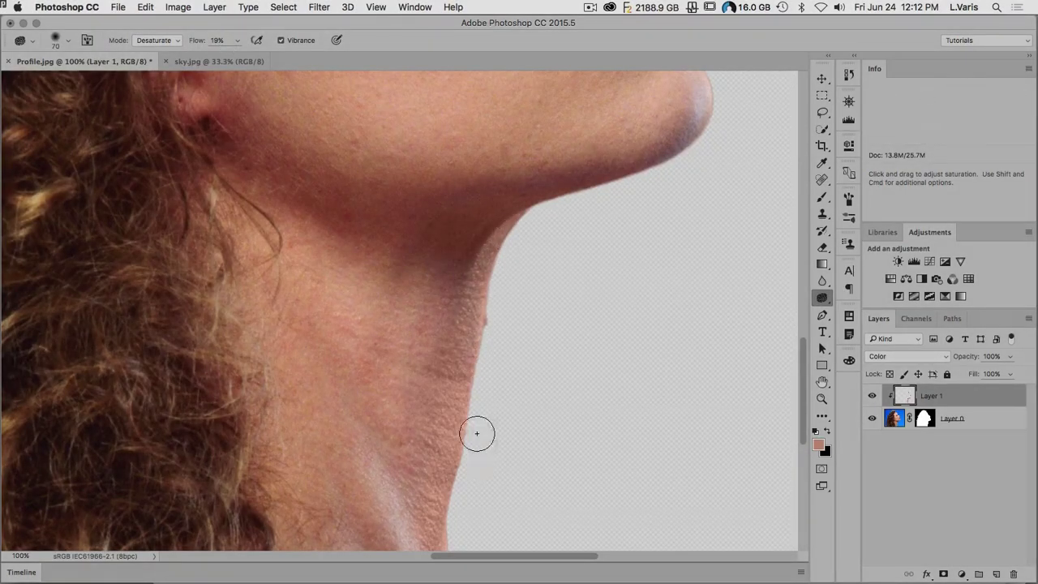
pyautogui.moveTo(470, 330)
pyautogui.mouseDown()
pyautogui.moveTo(468, 468)
pyautogui.moveTo(479, 421)
pyautogui.moveTo(475, 343)
pyautogui.moveTo(450, 532)
pyautogui.moveTo(475, 513)
pyautogui.moveTo(440, 470)
pyautogui.moveTo(440, 530)
pyautogui.mouseUp()
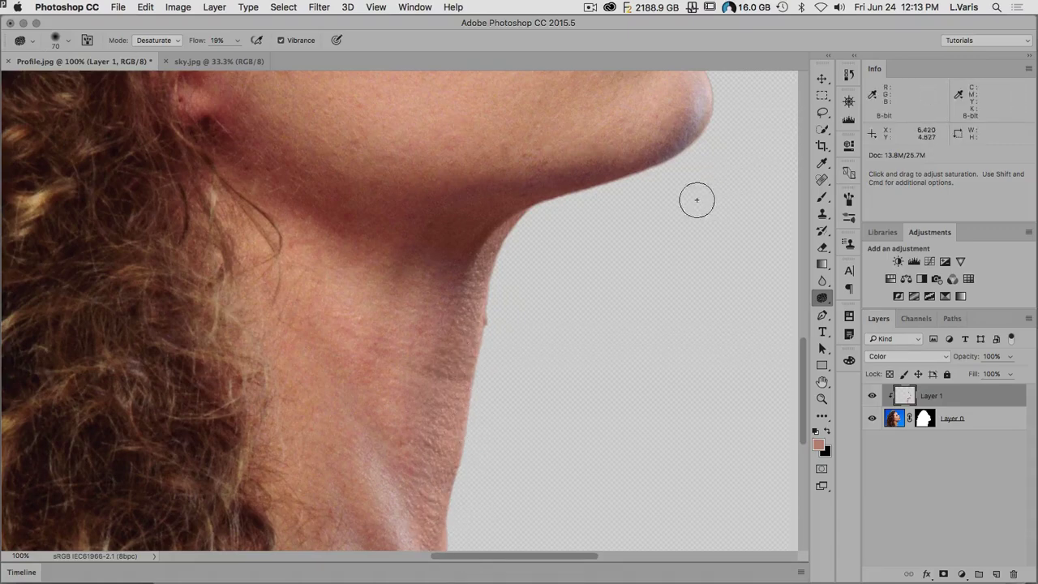
# Step: Brush a sampled chin skin tone over the bluish chin edge and soften its saturation with the Sponge tool
pyautogui.click(822, 198)
pyautogui.moveTo(704, 102)
pyautogui.mouseDown()
pyautogui.moveTo(632, 155)
pyautogui.moveTo(636, 202)
pyautogui.mouseUp()
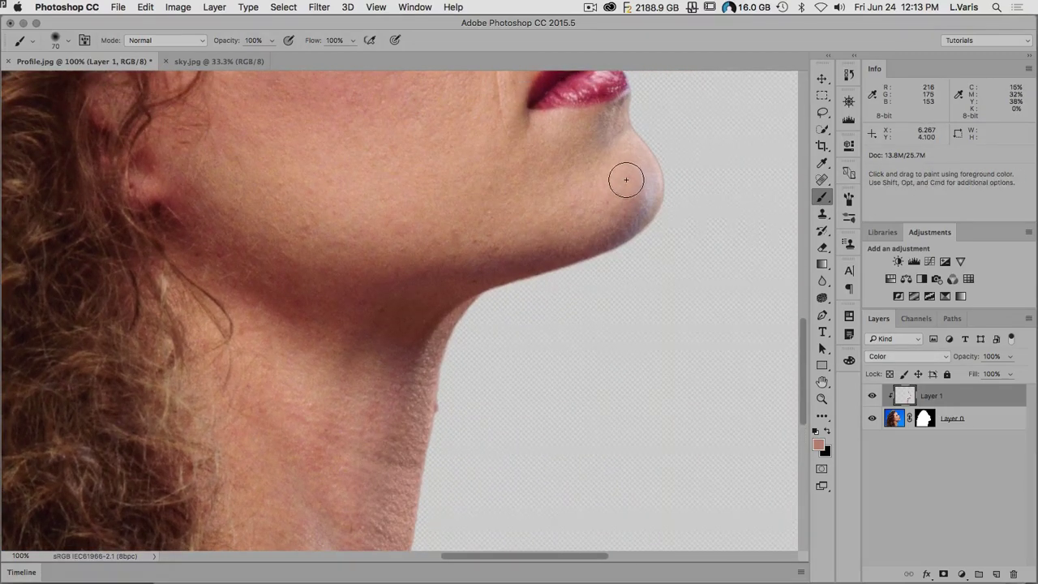
pyautogui.keyDown('alt'); pyautogui.click(625, 179); pyautogui.keyUp('alt')
pyautogui.moveTo(657, 208)
pyautogui.mouseDown()
pyautogui.moveTo(660, 192)
pyautogui.moveTo(626, 244)
pyautogui.mouseUp()
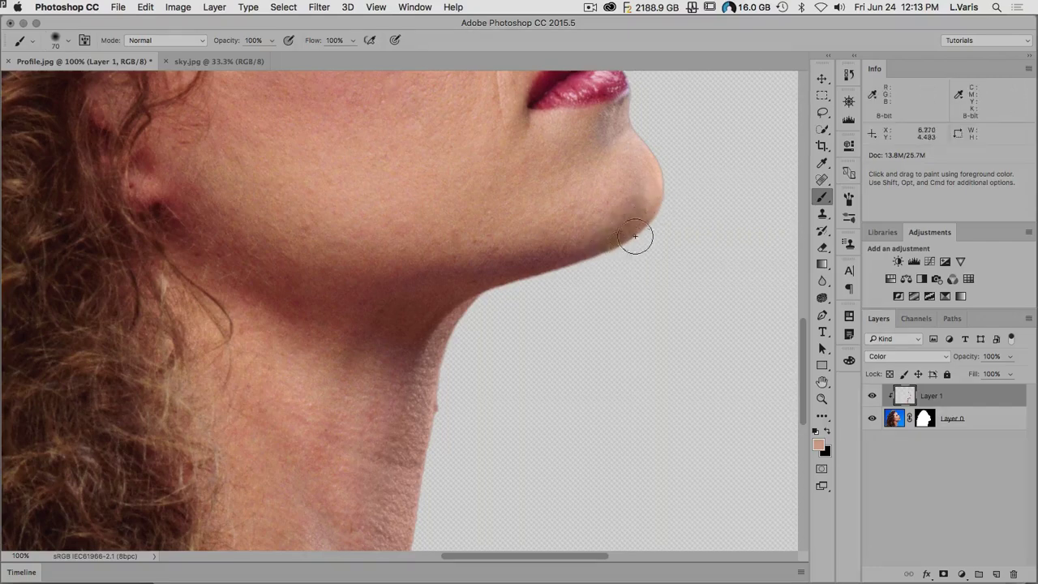
pyautogui.moveTo(643, 137)
pyautogui.mouseDown()
pyautogui.moveTo(640, 111)
pyautogui.moveTo(609, 133)
pyautogui.moveTo(629, 107)
pyautogui.mouseUp()
pyautogui.moveTo(614, 179)
pyautogui.mouseDown()
pyautogui.moveTo(663, 149)
pyautogui.moveTo(650, 127)
pyautogui.moveTo(676, 182)
pyautogui.mouseUp()
pyautogui.click(822, 299)
pyautogui.moveTo(649, 103)
pyautogui.mouseDown()
pyautogui.moveTo(630, 102)
pyautogui.moveTo(663, 132)
pyautogui.moveTo(660, 218)
pyautogui.moveTo(655, 126)
pyautogui.mouseUp()
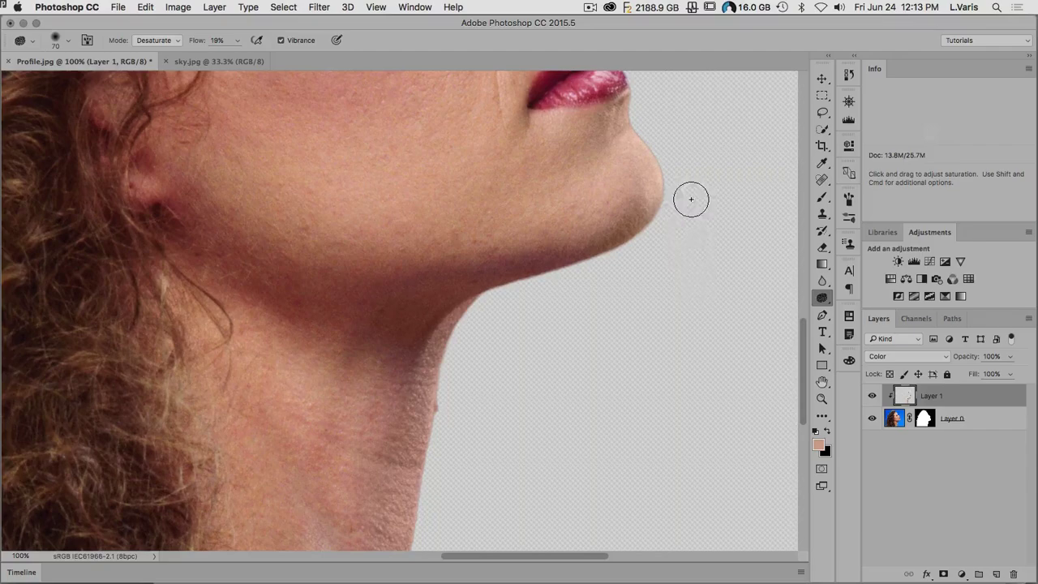
# Step: Sample a brown hair tone with the Brush tool and paint it over the blue fringe on the curls above the forehead
pyautogui.moveTo(348, 180); pyautogui.dragTo(488, 330)
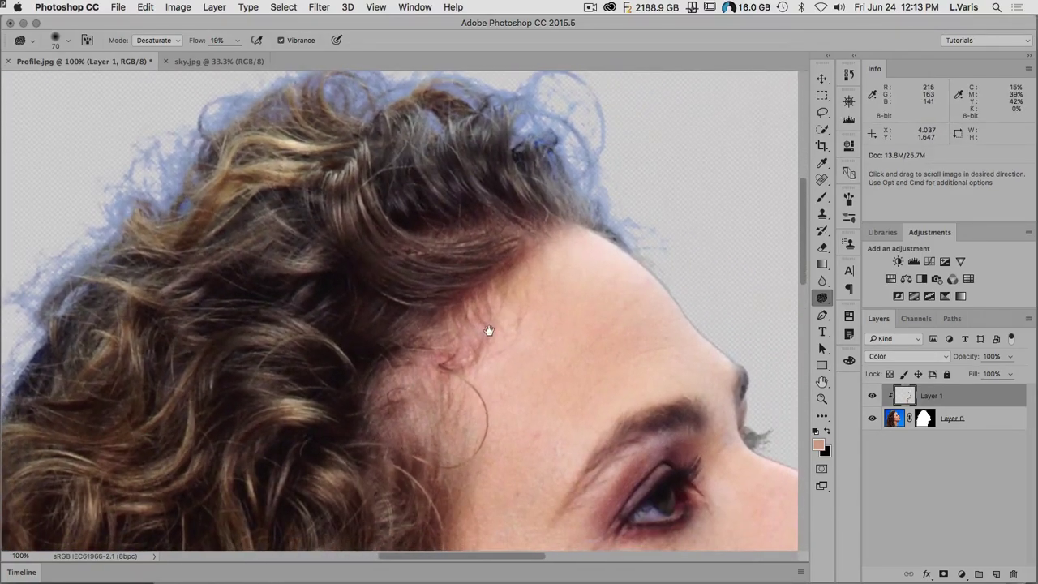
pyautogui.click(822, 198)
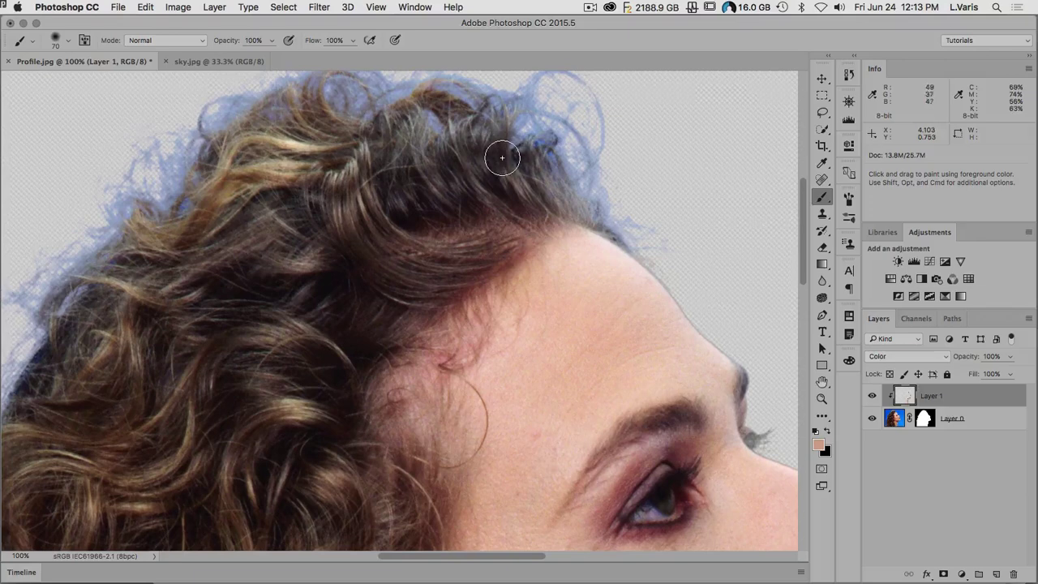
pyautogui.keyDown('alt'); pyautogui.click(348, 221); pyautogui.keyUp('alt')
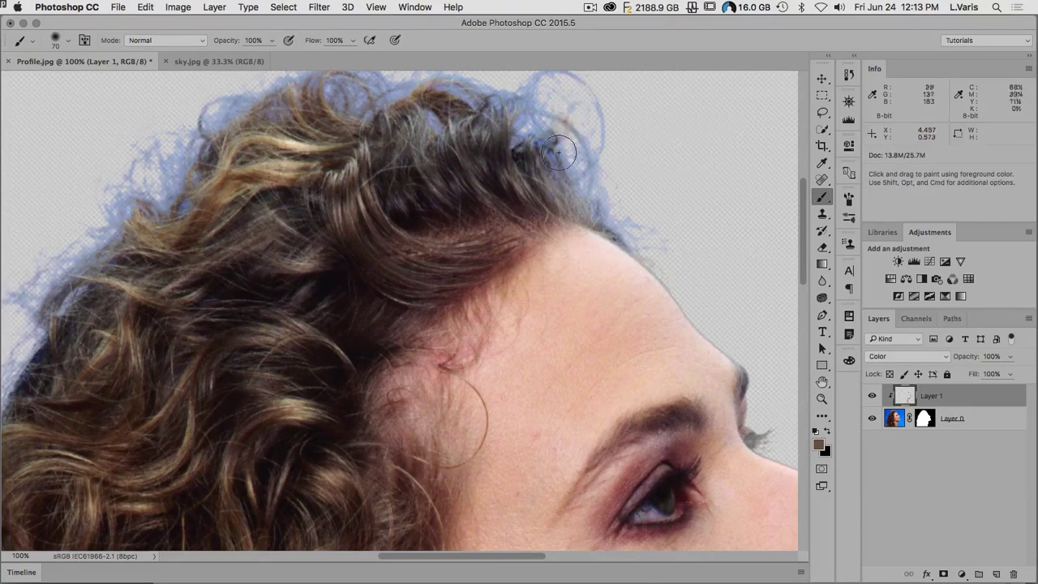
pyautogui.moveTo(621, 208)
pyautogui.mouseDown()
pyautogui.moveTo(675, 259)
pyautogui.moveTo(631, 203)
pyautogui.mouseUp()
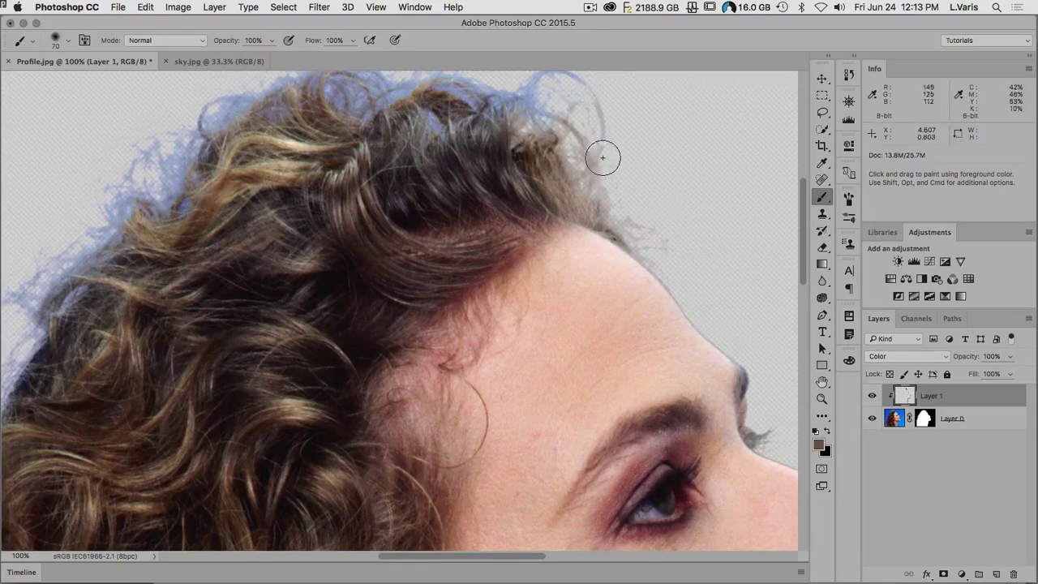
pyautogui.scroll(3, 551, 154)
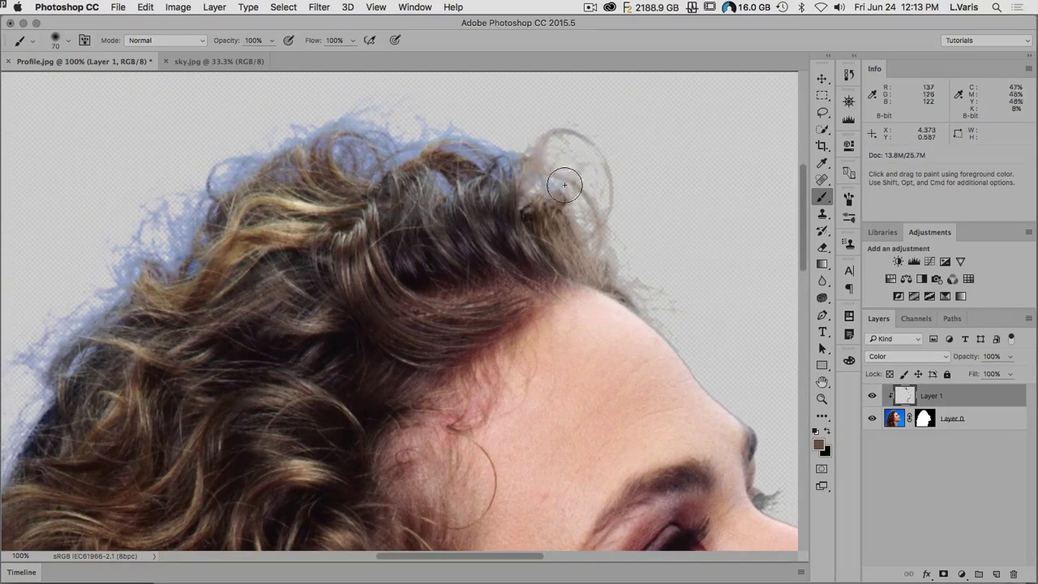
pyautogui.moveTo(554, 130)
pyautogui.mouseDown()
pyautogui.moveTo(523, 154)
pyautogui.moveTo(509, 147)
pyautogui.moveTo(507, 127)
pyautogui.mouseUp()
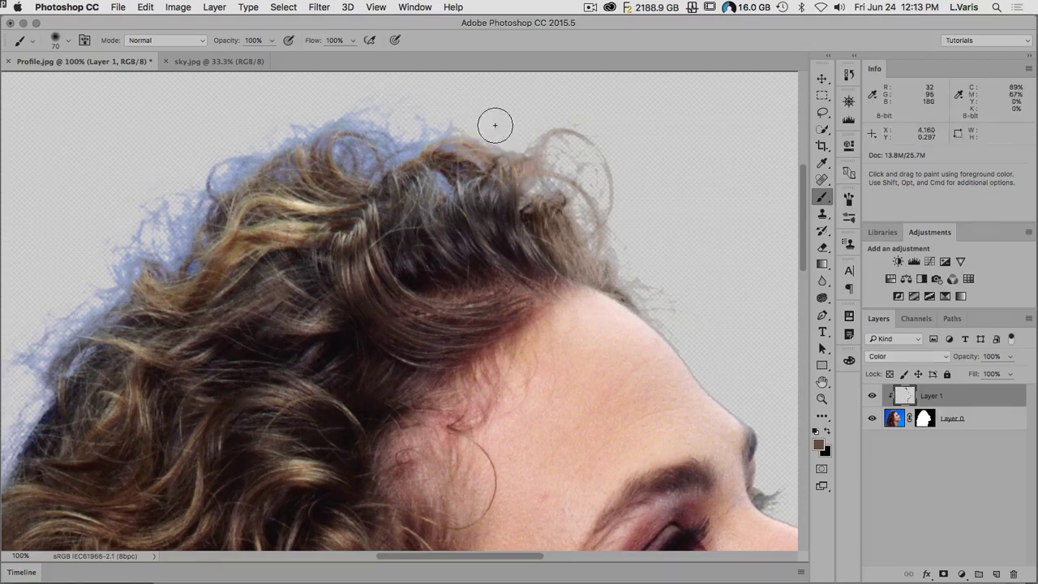
# Step: Enlarge the brush to size 90 and paint the brown over the blue fringe and bluish highlights in the curls atop the head
pyautogui.press(']')
pyautogui.press(']')
pyautogui.moveTo(440, 121)
pyautogui.mouseDown()
pyautogui.moveTo(417, 152)
pyautogui.moveTo(354, 137)
pyautogui.mouseUp()
pyautogui.moveTo(300, 116); pyautogui.dragTo(259, 162)
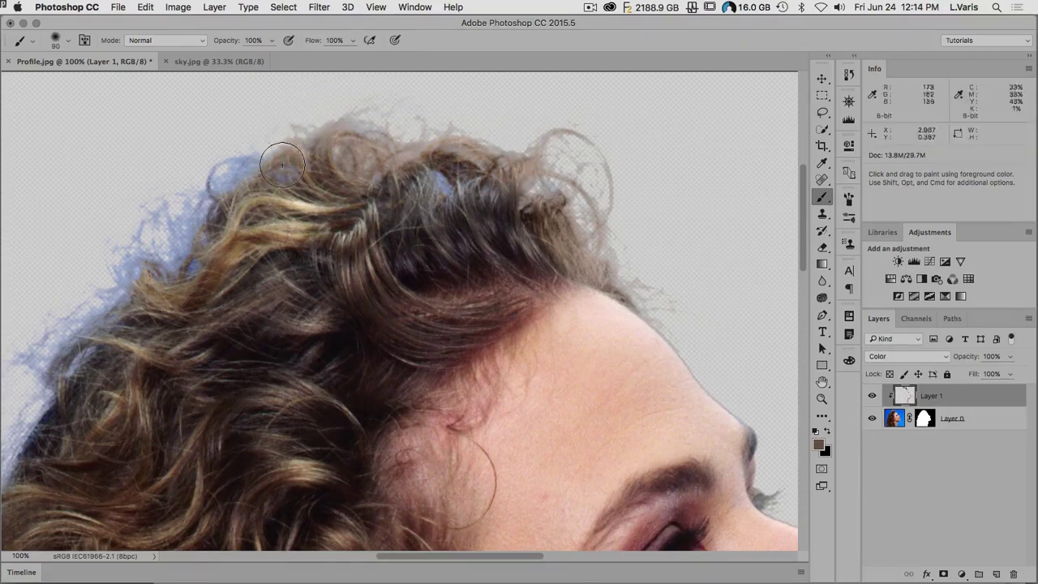
pyautogui.moveTo(445, 169)
pyautogui.mouseDown()
pyautogui.moveTo(436, 193)
pyautogui.moveTo(432, 167)
pyautogui.moveTo(412, 222)
pyautogui.moveTo(412, 202)
pyautogui.moveTo(450, 200)
pyautogui.moveTo(432, 180)
pyautogui.moveTo(492, 183)
pyautogui.moveTo(491, 213)
pyautogui.moveTo(512, 202)
pyautogui.moveTo(466, 176)
pyautogui.moveTo(418, 186)
pyautogui.moveTo(399, 244)
pyautogui.moveTo(503, 259)
pyautogui.moveTo(433, 195)
pyautogui.moveTo(506, 268)
pyautogui.moveTo(483, 209)
pyautogui.moveTo(567, 248)
pyautogui.moveTo(540, 229)
pyautogui.moveTo(563, 213)
pyautogui.moveTo(360, 236)
pyautogui.moveTo(279, 261)
pyautogui.moveTo(357, 206)
pyautogui.moveTo(390, 156)
pyautogui.moveTo(343, 203)
pyautogui.moveTo(273, 227)
pyautogui.mouseUp()
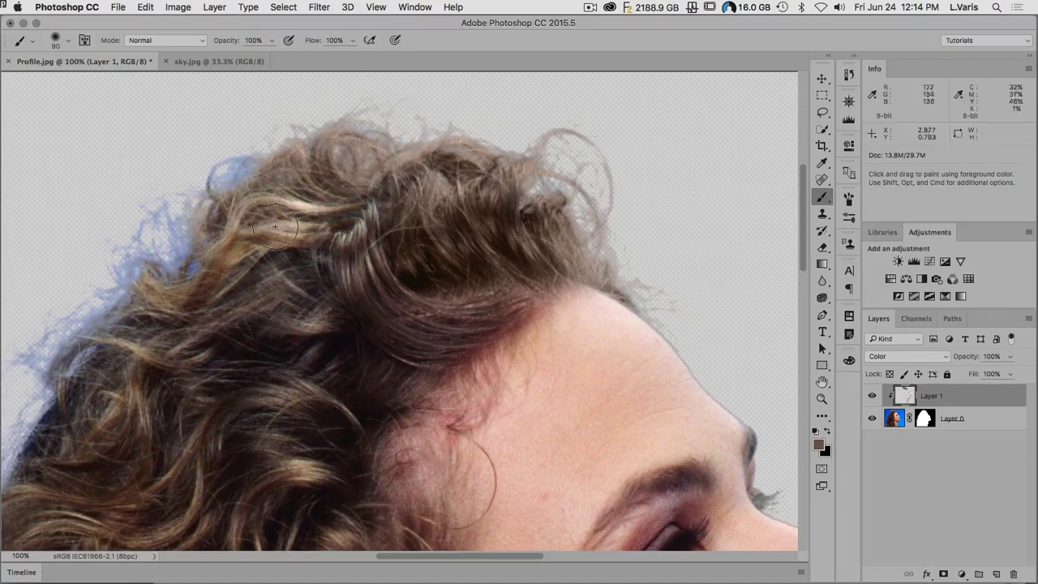
# Step: Paint the sampled brown over the blue fringe on the back of the crown and the upper back curls
pyautogui.moveTo(249, 260)
pyautogui.mouseDown()
pyautogui.moveTo(206, 270)
pyautogui.moveTo(124, 288)
pyautogui.moveTo(171, 229)
pyautogui.moveTo(150, 226)
pyautogui.moveTo(151, 235)
pyautogui.moveTo(193, 234)
pyautogui.moveTo(243, 148)
pyautogui.moveTo(324, 134)
pyautogui.mouseUp()
pyautogui.press('space')
pyautogui.moveTo(305, 270); pyautogui.dragTo(540, 111)
pyautogui.moveTo(484, 135); pyautogui.dragTo(500, 213)
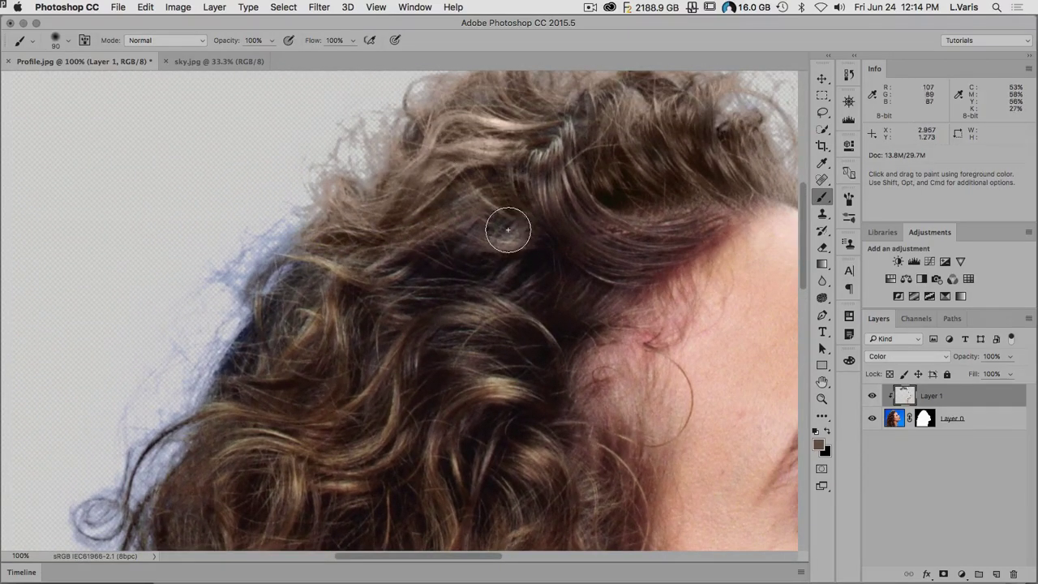
pyautogui.moveTo(232, 266)
pyautogui.mouseDown()
pyautogui.moveTo(273, 252)
pyautogui.moveTo(279, 309)
pyautogui.mouseUp()
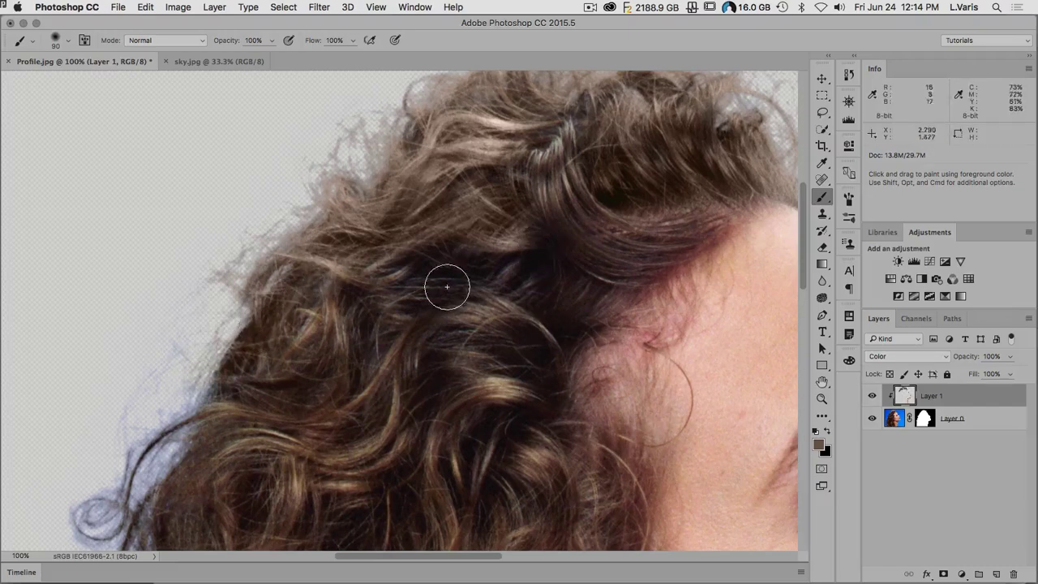
# Step: Sample a darker brown from the hair and paint it over the blue fringe around the looping curl at the back of the head
pyautogui.moveTo(243, 333); pyautogui.dragTo(287, 190)
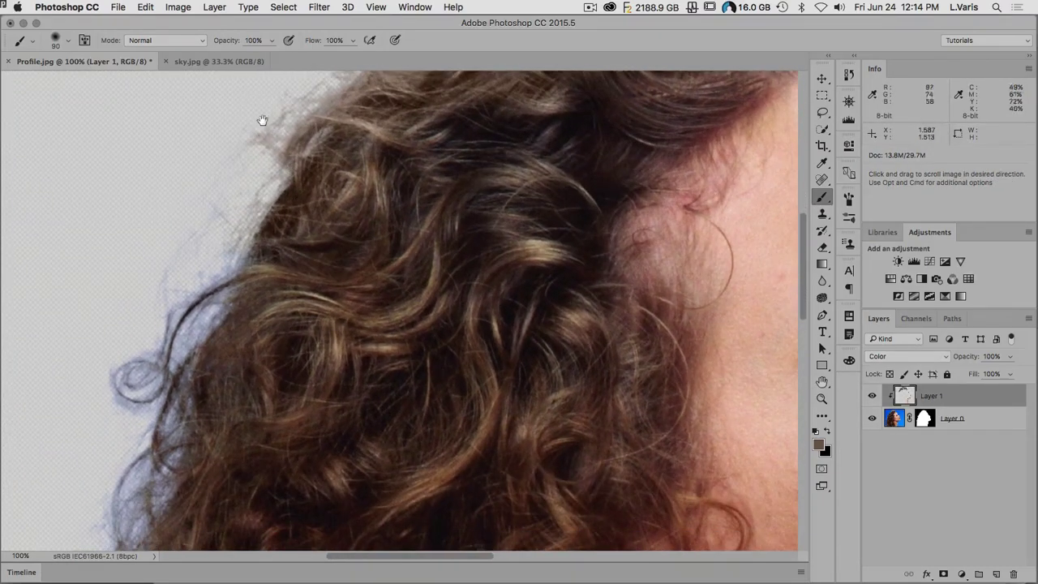
pyautogui.press('alt')
pyautogui.keyDown('alt'); pyautogui.click(229, 343); pyautogui.keyUp('alt')
pyautogui.moveTo(214, 262)
pyautogui.mouseDown()
pyautogui.moveTo(180, 327)
pyautogui.moveTo(215, 290)
pyautogui.moveTo(150, 371)
pyautogui.moveTo(128, 380)
pyautogui.moveTo(129, 363)
pyautogui.moveTo(138, 395)
pyautogui.mouseUp()
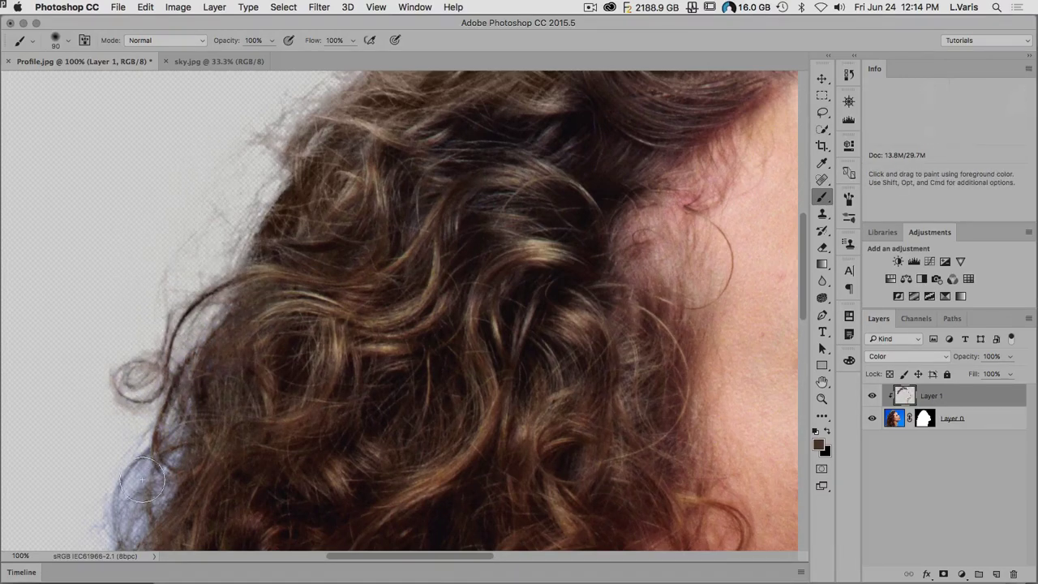
# Step: Paint the dark brown over the blue fringe on the stray curls along the middle of the hair's back edge
pyautogui.moveTo(240, 463); pyautogui.dragTo(269, 245)
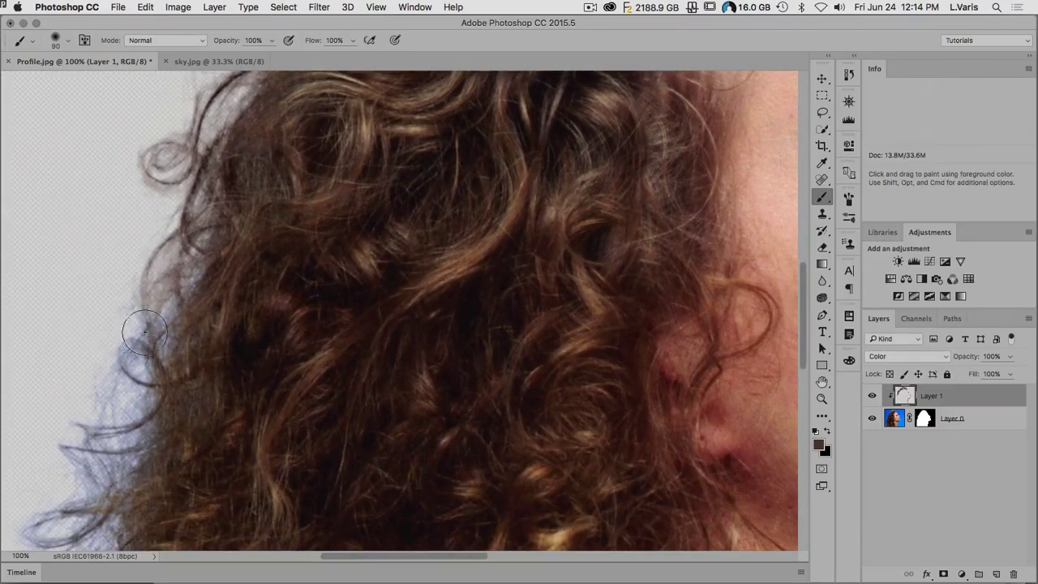
pyautogui.moveTo(150, 330); pyautogui.dragTo(111, 440)
pyautogui.moveTo(176, 383)
pyautogui.mouseDown()
pyautogui.moveTo(160, 441)
pyautogui.moveTo(209, 397)
pyautogui.moveTo(141, 400)
pyautogui.moveTo(68, 493)
pyautogui.moveTo(86, 432)
pyautogui.mouseUp()
pyautogui.scroll(-5, 232, 378)
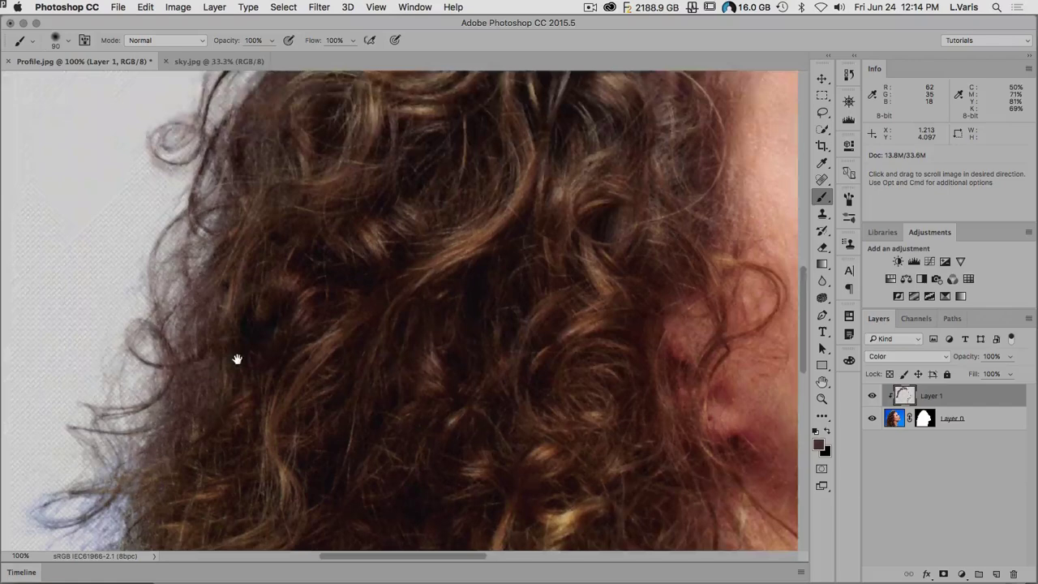
pyautogui.moveTo(63, 393)
pyautogui.mouseDown()
pyautogui.moveTo(131, 313)
pyautogui.moveTo(124, 430)
pyautogui.moveTo(149, 354)
pyautogui.moveTo(176, 355)
pyautogui.moveTo(163, 443)
pyautogui.mouseUp()
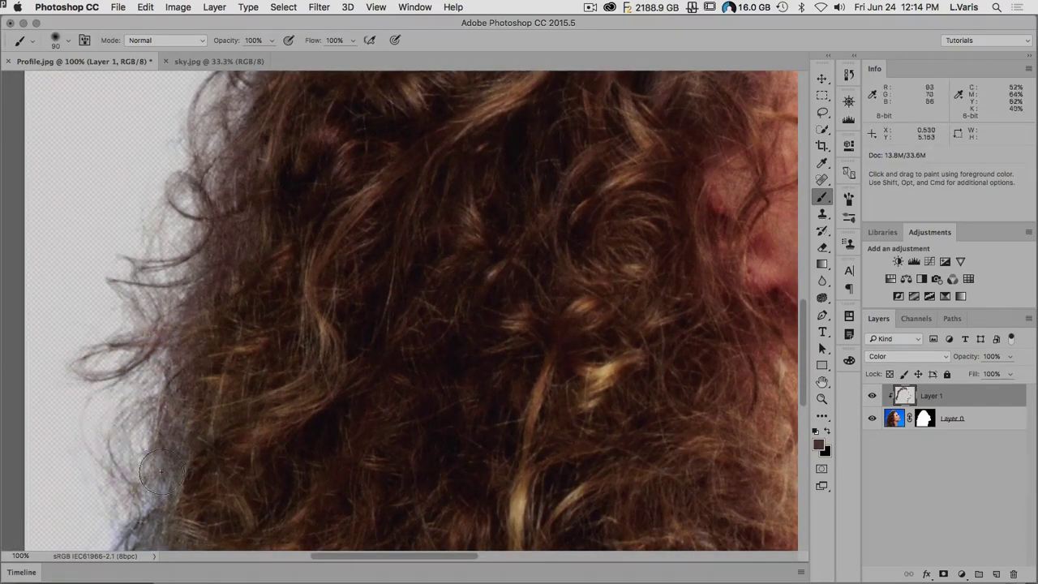
# Step: Paint brown over the remaining blue fringe on the lowest back curls down to the image's bottom edge, adding a warmer sampled brown
pyautogui.scroll(-5, 110, 430)
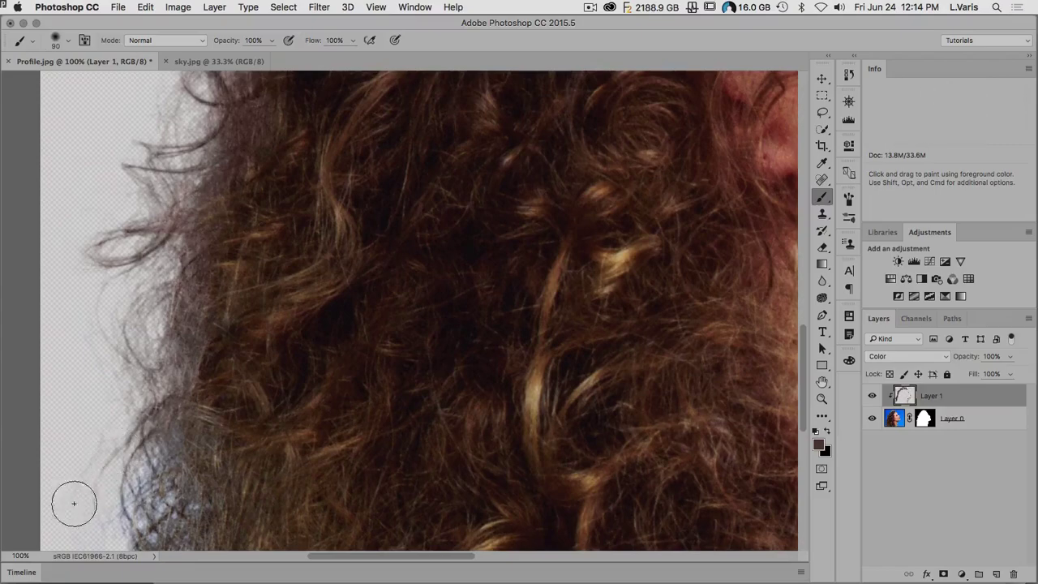
pyautogui.scroll(-4, 154, 454)
pyautogui.moveTo(180, 318)
pyautogui.mouseDown()
pyautogui.moveTo(134, 399)
pyautogui.moveTo(186, 373)
pyautogui.moveTo(191, 431)
pyautogui.moveTo(205, 368)
pyautogui.moveTo(177, 463)
pyautogui.mouseUp()
pyautogui.press('space')
pyautogui.moveTo(271, 454); pyautogui.dragTo(300, 326)
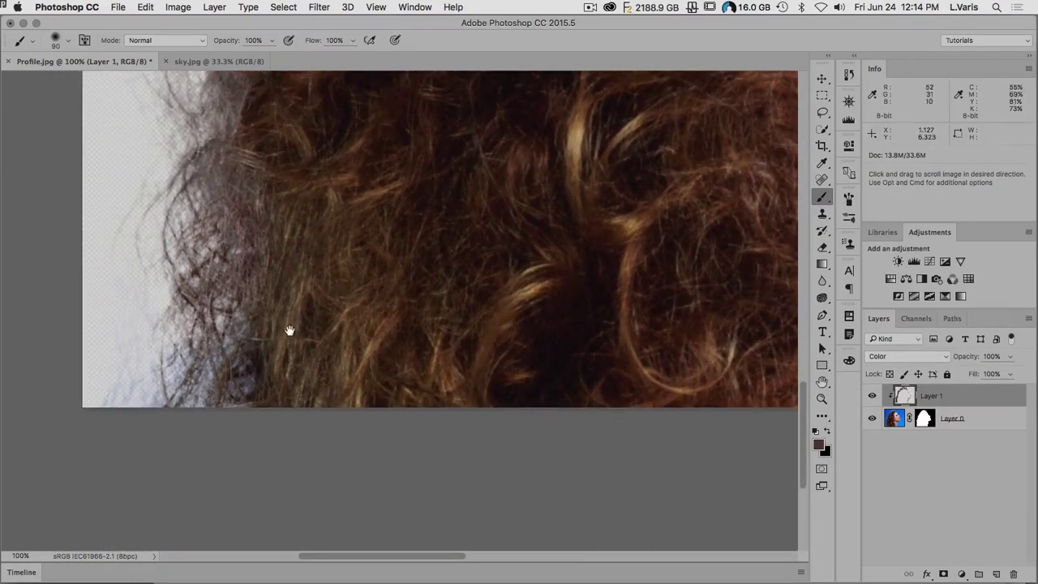
pyautogui.moveTo(204, 425)
pyautogui.mouseDown()
pyautogui.moveTo(251, 357)
pyautogui.moveTo(262, 256)
pyautogui.moveTo(246, 289)
pyautogui.moveTo(269, 180)
pyautogui.moveTo(352, 224)
pyautogui.moveTo(306, 193)
pyautogui.moveTo(292, 201)
pyautogui.moveTo(292, 192)
pyautogui.moveTo(234, 268)
pyautogui.mouseUp()
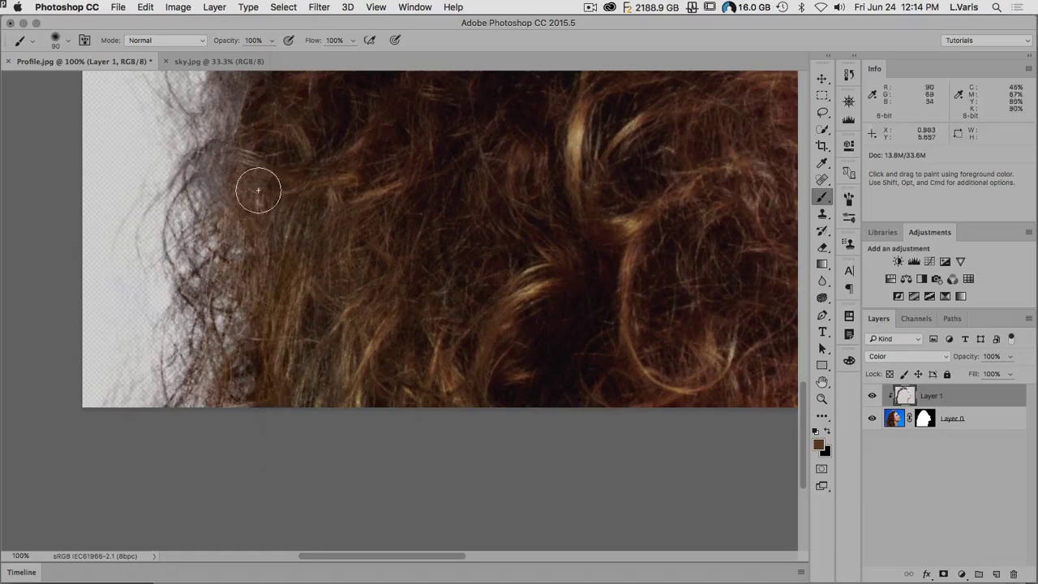
# Step: Sample a warm brown from the inner curls and paint it over the purplish tint along the hair's back edge
pyautogui.scroll(5, 270, 332)
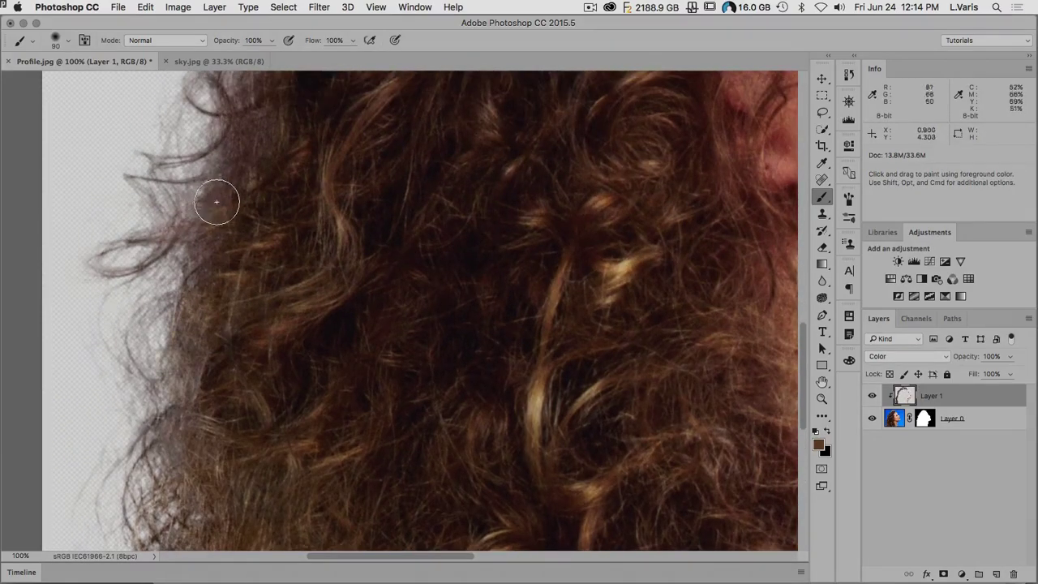
pyautogui.keyDown('alt'); pyautogui.click(255, 250); pyautogui.keyUp('alt')
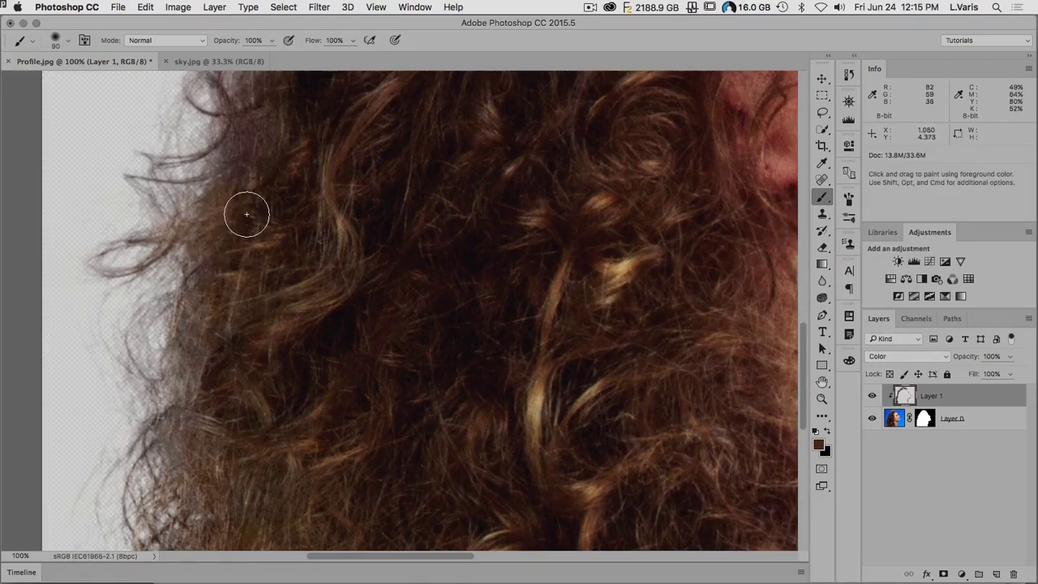
pyautogui.moveTo(251, 249); pyautogui.dragTo(248, 279)
pyautogui.scroll(5, 248, 280)
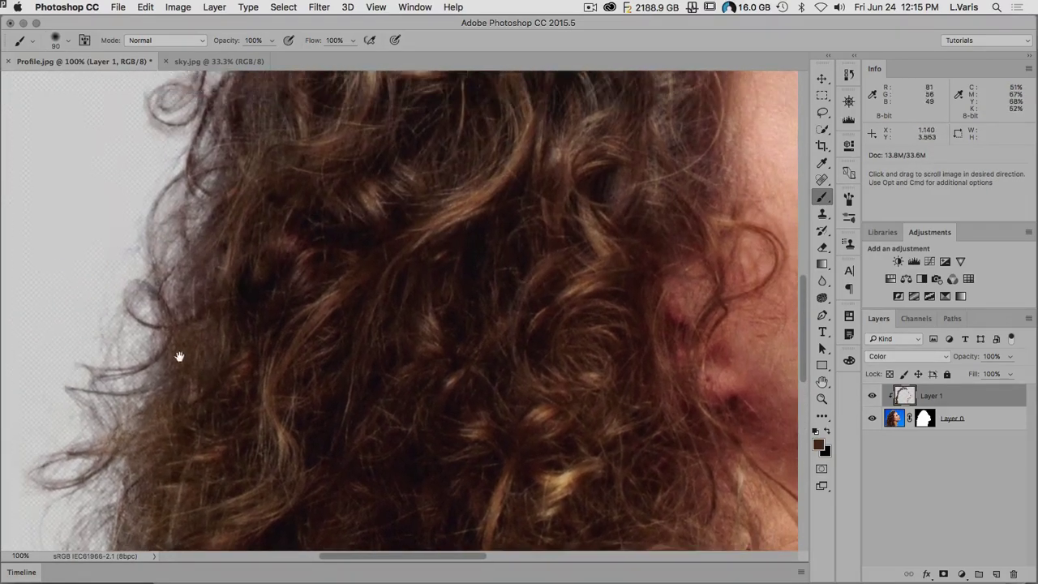
pyautogui.scroll(5, 234, 235)
pyautogui.hscroll(2, 235, 235)
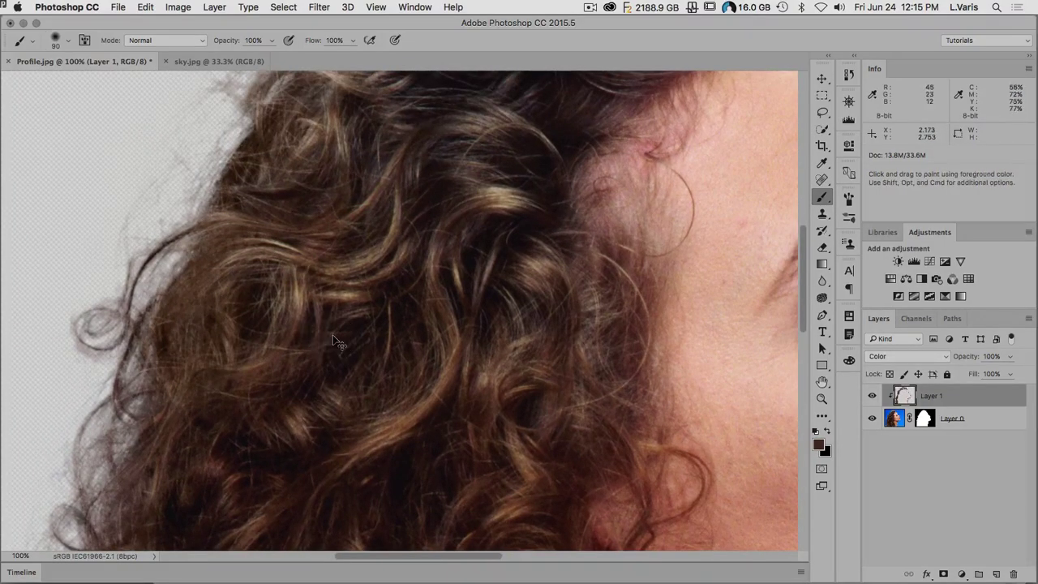
# Step: Enlarge the brush to size 250 and lower its opacity to 30% with the whole portrait in view
pyautogui.press('super+minus')
pyautogui.press('super+minus')
pyautogui.press('super+minus')
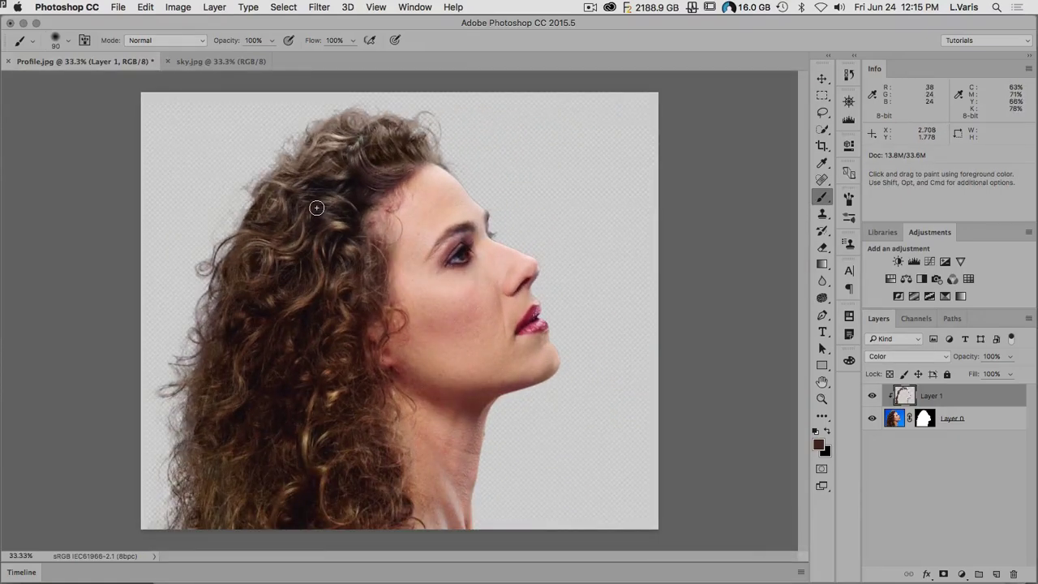
pyautogui.press(']')
pyautogui.press(']')
pyautogui.press(']')
pyautogui.press(']')
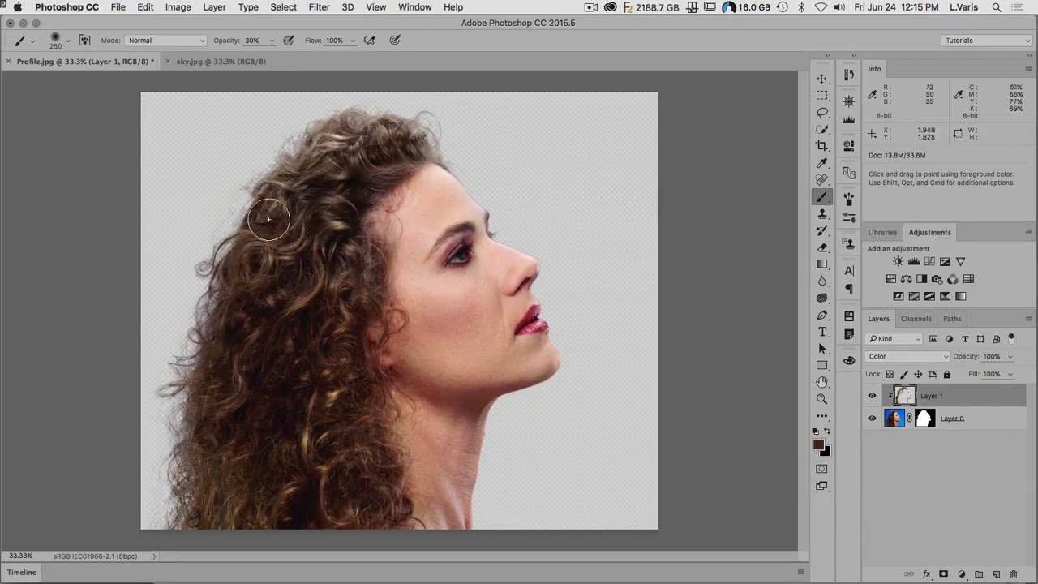
# Step: Display only Layer 0's mask around the far eyelashes and choose the Dodge tool with range Highlights and 50% exposure
pyautogui.keyDown('super'); pyautogui.click(213, 269); pyautogui.keyUp('super')
pyautogui.keyDown('super'); pyautogui.click(213, 269); pyautogui.keyUp('super')
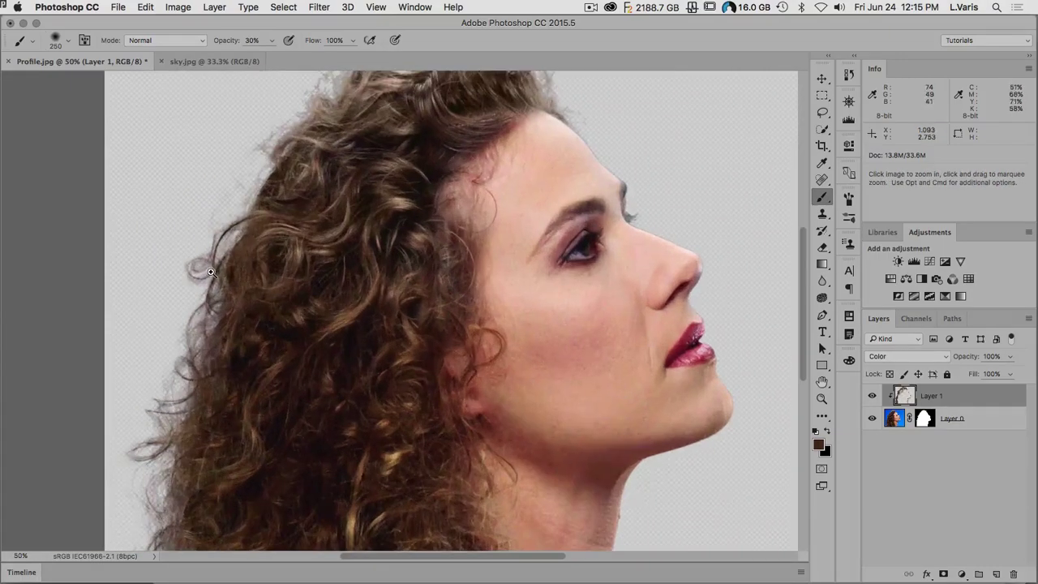
pyautogui.keyDown('super'); pyautogui.click(416, 203); pyautogui.keyUp('super')
pyautogui.moveTo(417, 204); pyautogui.dragTo(347, 272)
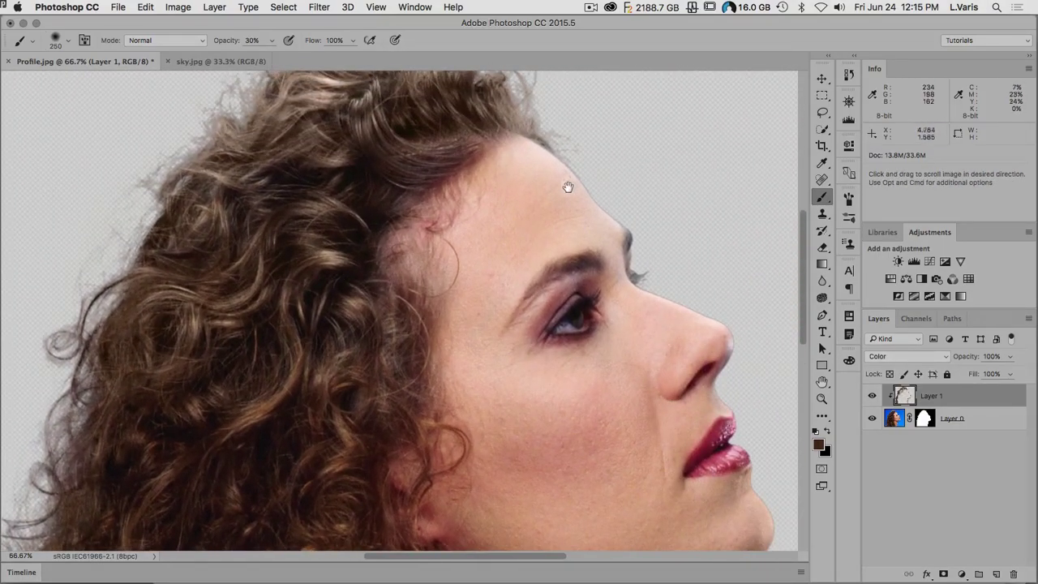
pyautogui.moveTo(572, 201); pyautogui.dragTo(525, 178)
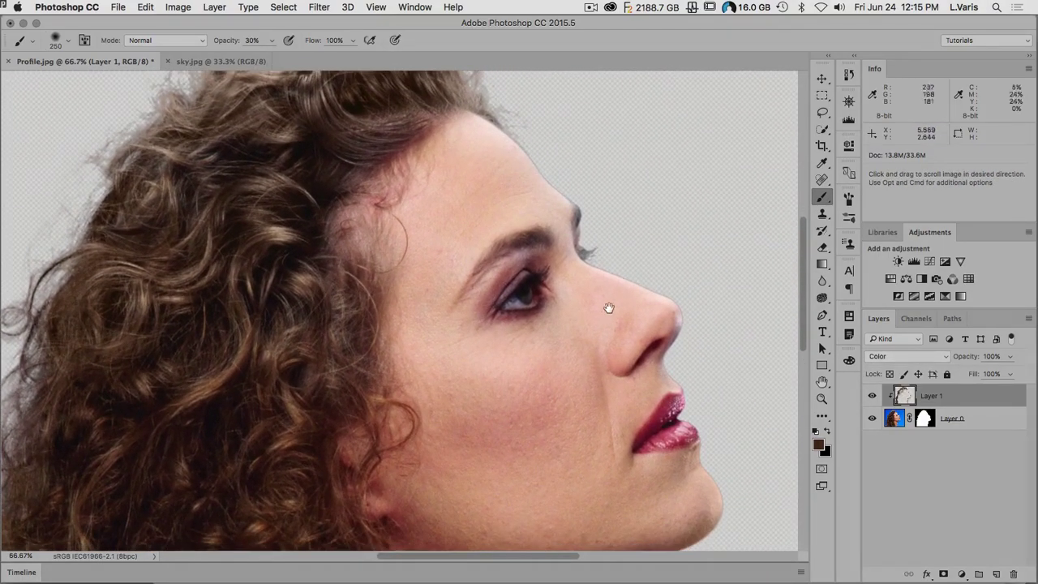
pyautogui.keyDown('super'); pyautogui.click(531, 174); pyautogui.keyUp('super')
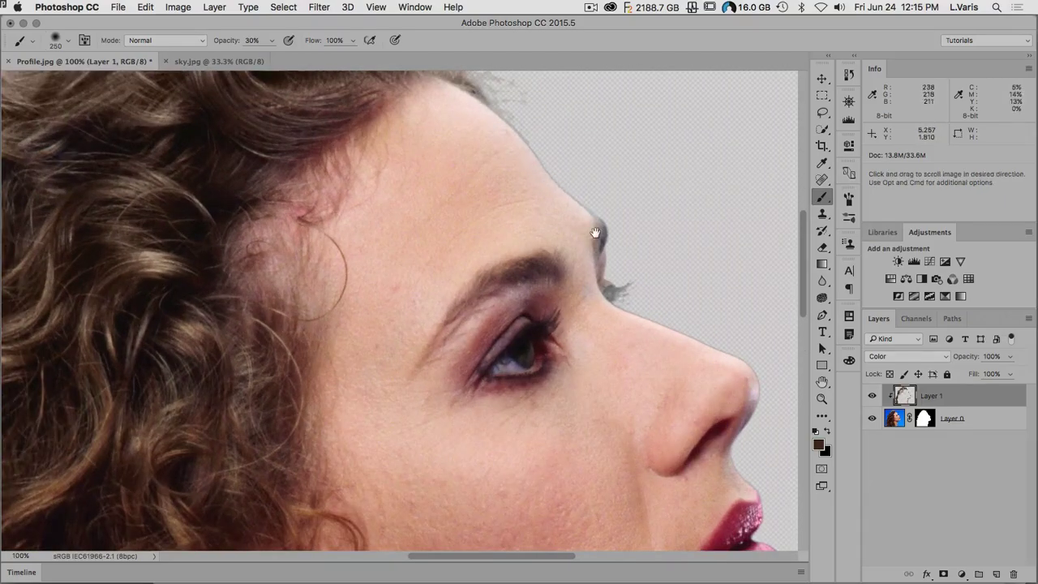
pyautogui.moveTo(602, 327); pyautogui.dragTo(489, 288)
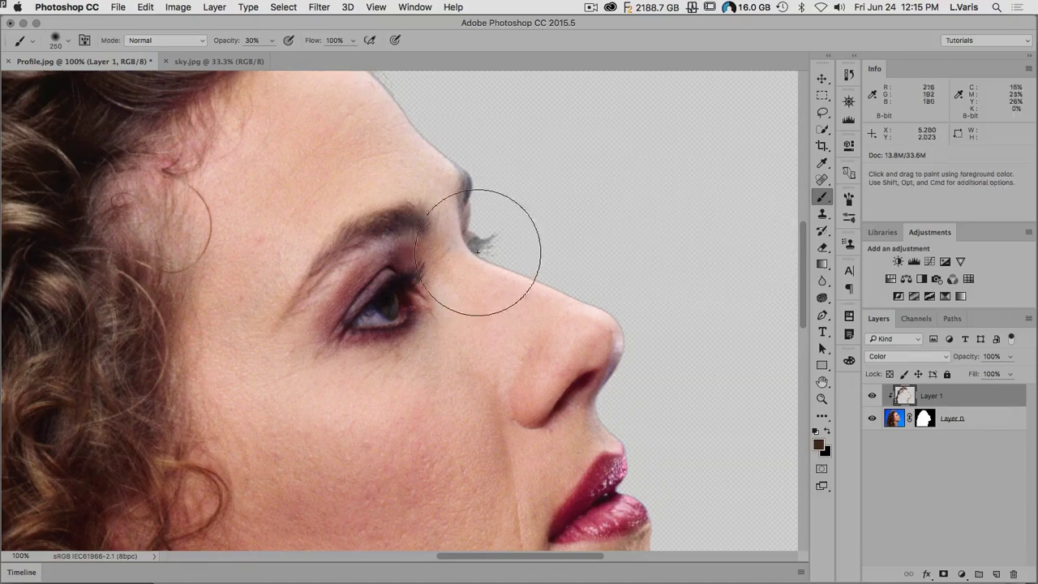
pyautogui.keyDown('alt'); pyautogui.click(924, 417); pyautogui.keyUp('alt')
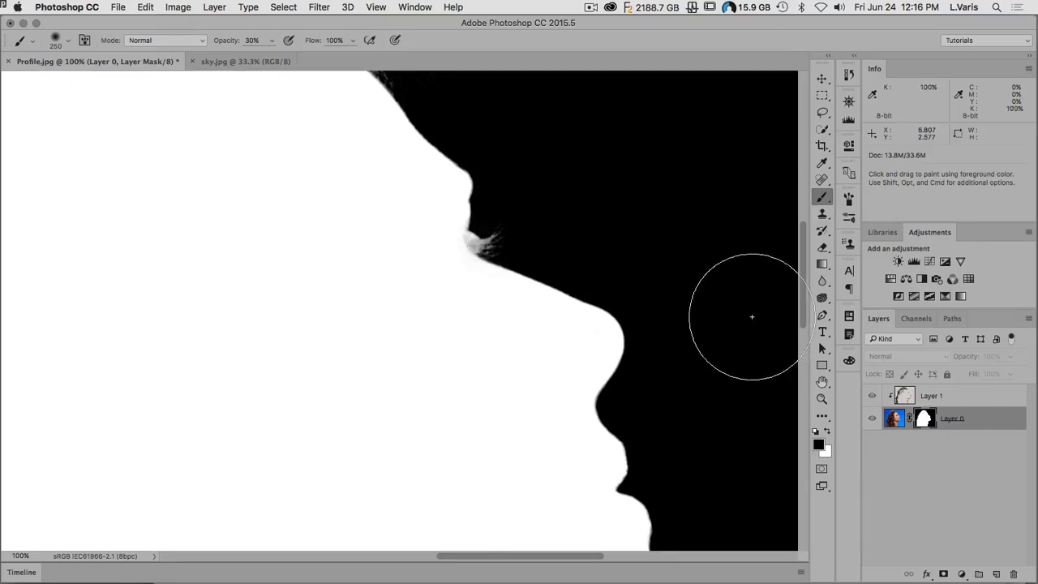
pyautogui.click(822, 298)
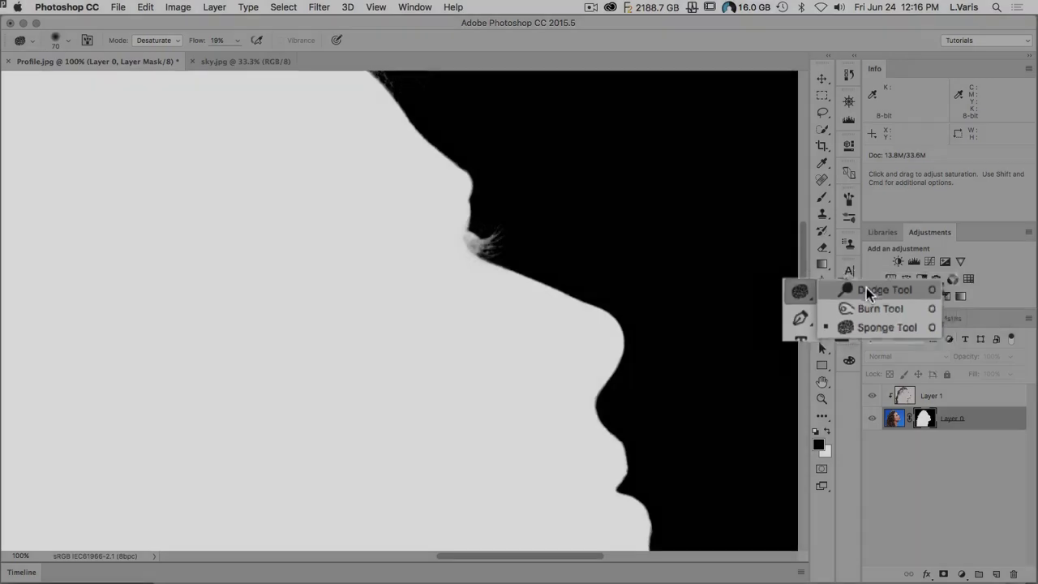
pyautogui.click(866, 287)
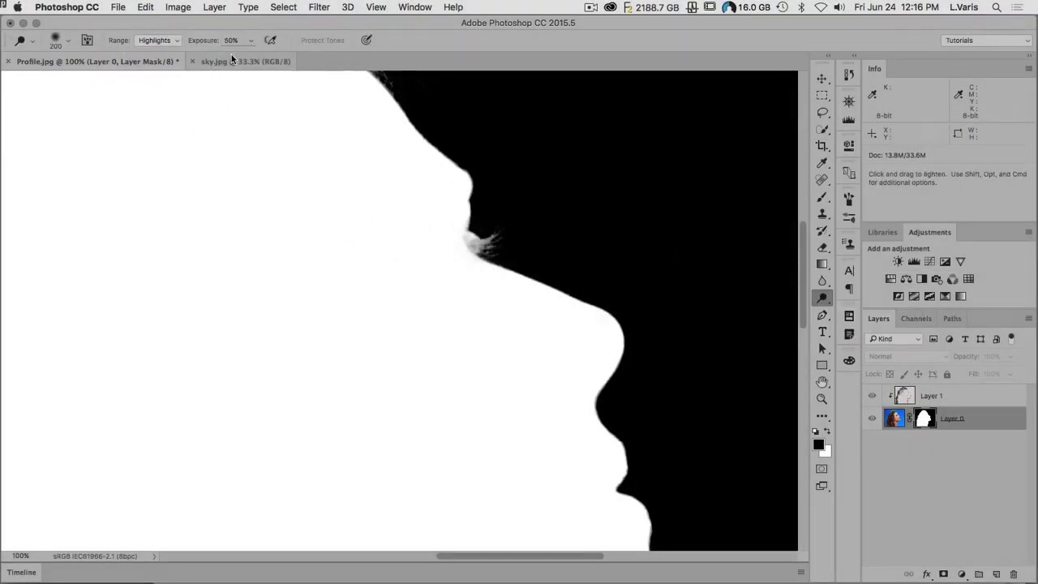
# Step: Reduce the Dodge brush to size 40, lighten the gray patch at the eyelashes in the mask, and return to the image view
pyautogui.press('[')
pyautogui.press('[')
pyautogui.press('[')
pyautogui.press('[')
pyautogui.press('[')
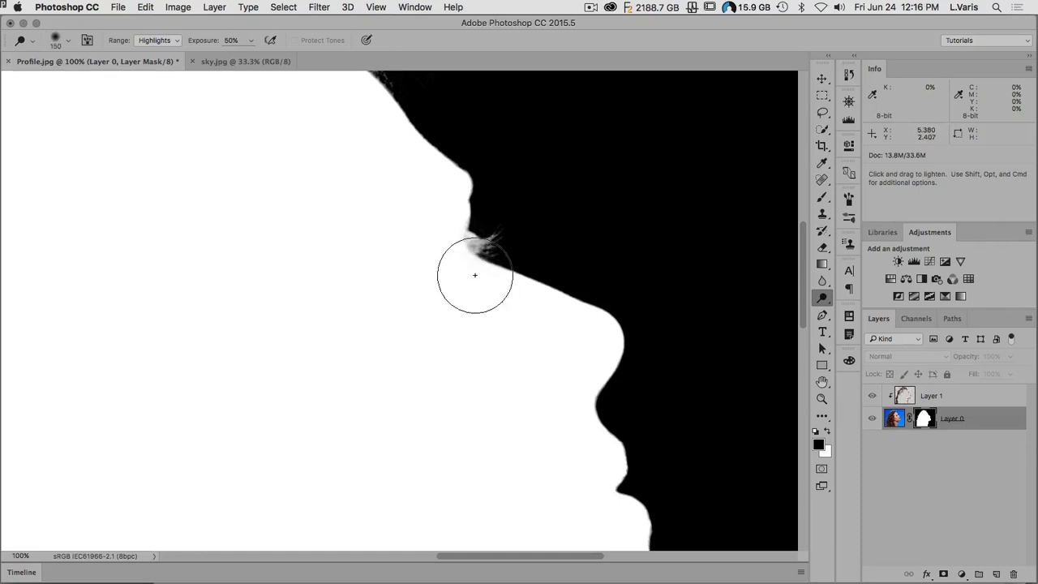
pyautogui.press('[')
pyautogui.press('[')
pyautogui.moveTo(468, 239)
pyautogui.mouseDown()
pyautogui.moveTo(452, 227)
pyautogui.moveTo(475, 238)
pyautogui.moveTo(458, 240)
pyautogui.moveTo(487, 246)
pyautogui.moveTo(462, 222)
pyautogui.mouseUp()
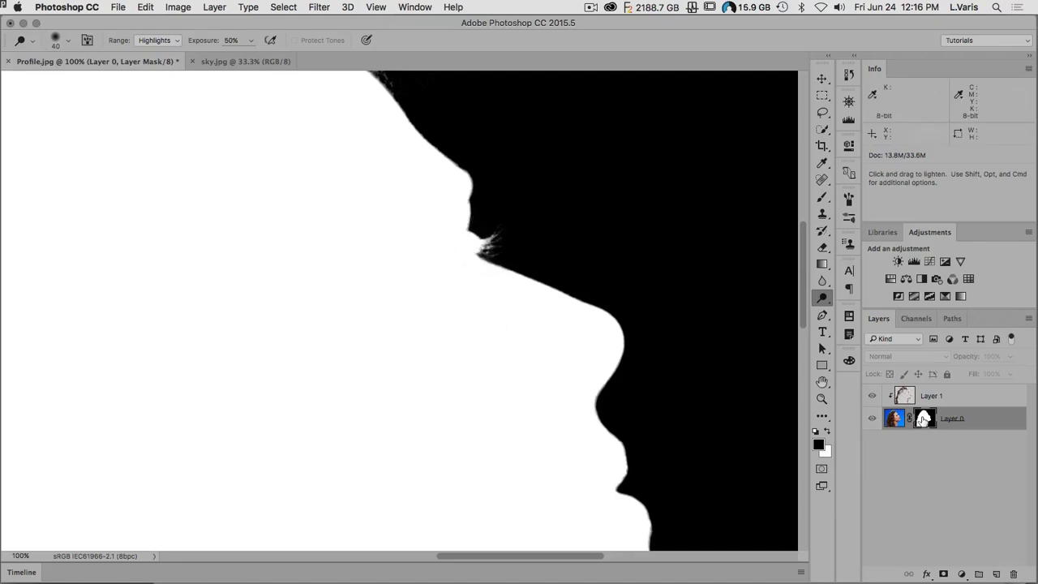
pyautogui.keyDown('alt'); pyautogui.click(923, 418); pyautogui.keyUp('alt')
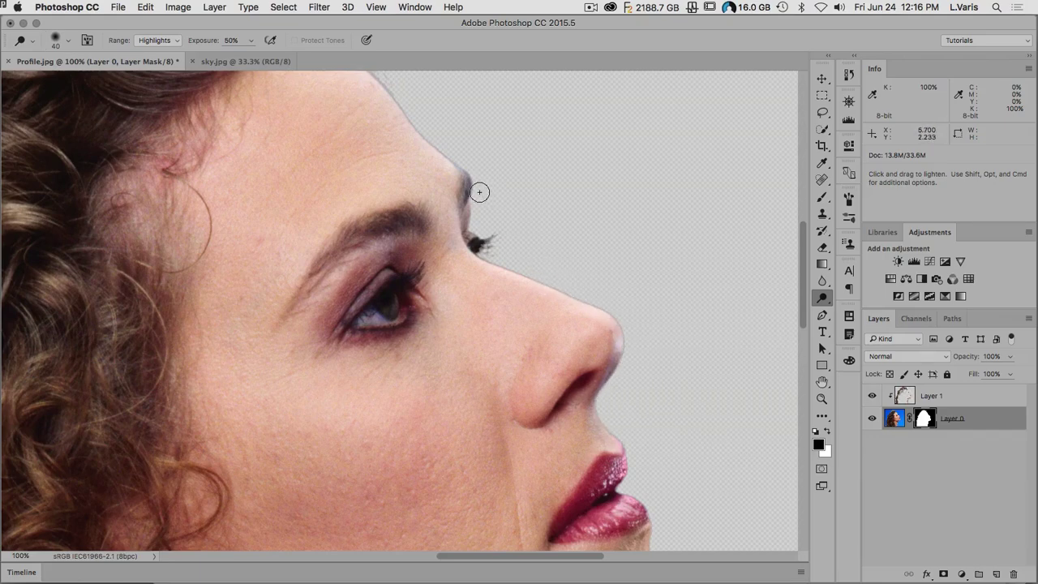
# Step: Soften the mask edge along the forehead with the Blur tool at 50% strength and tighten it with the Burn tool on Shadows at 76% exposure
pyautogui.moveTo(375, 139); pyautogui.dragTo(383, 195)
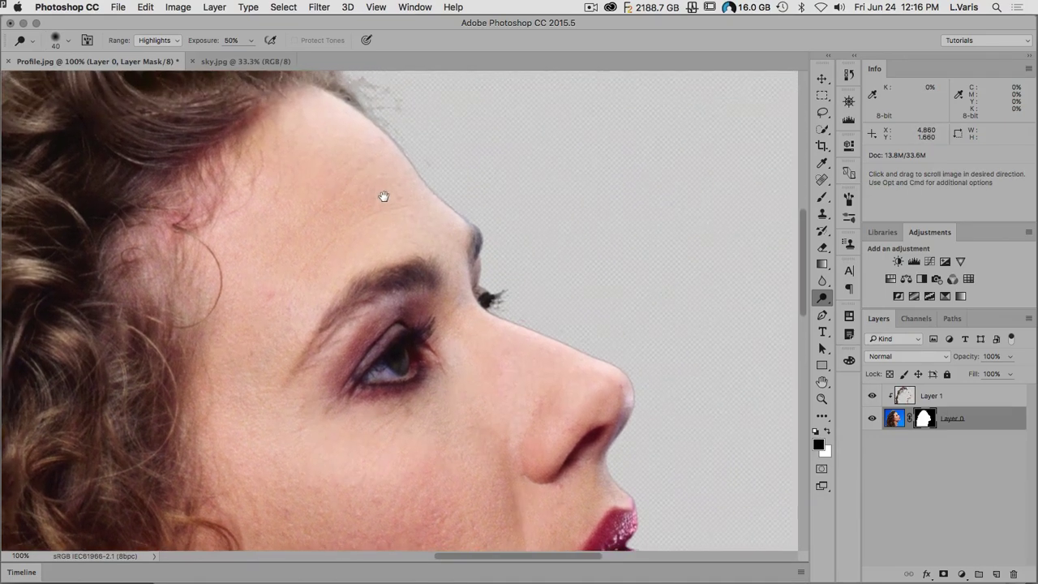
pyautogui.click(823, 281)
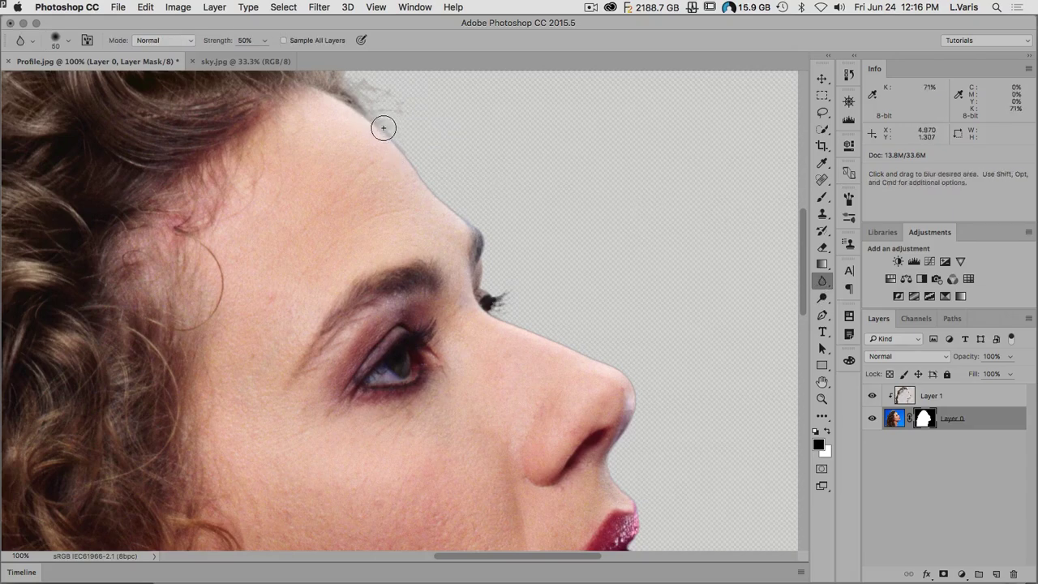
pyautogui.moveTo(403, 147)
pyautogui.mouseDown()
pyautogui.moveTo(477, 220)
pyautogui.moveTo(426, 181)
pyautogui.moveTo(395, 138)
pyautogui.mouseUp()
pyautogui.click(823, 299)
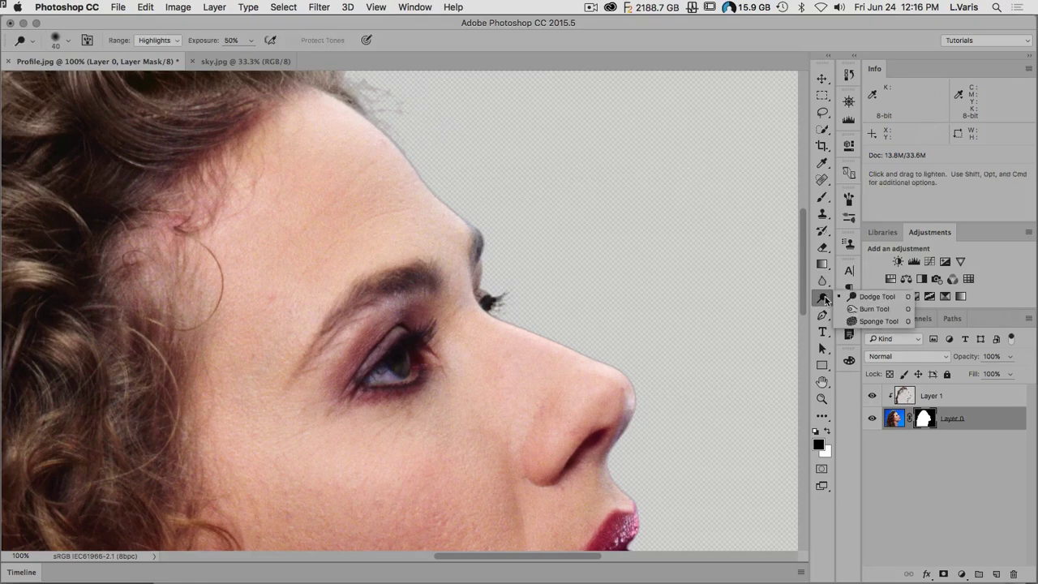
pyautogui.click(873, 309)
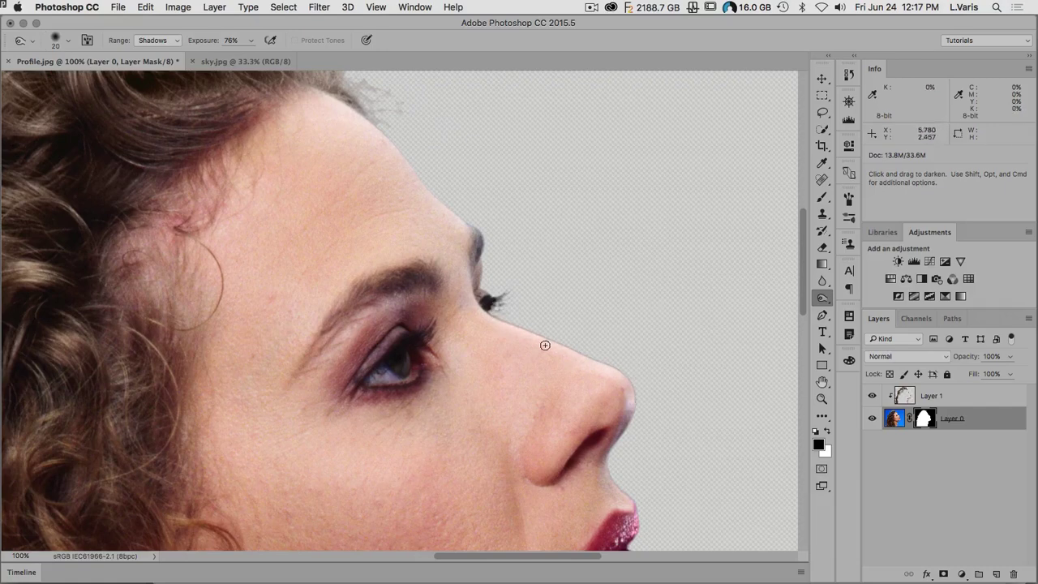
# Step: Display Layer 0's mask, blur its edge along the nose bridge below the eyelashes, and tighten that edge with the size 20 Burn tool
pyautogui.keyDown('alt'); pyautogui.click(923, 418); pyautogui.keyUp('alt')
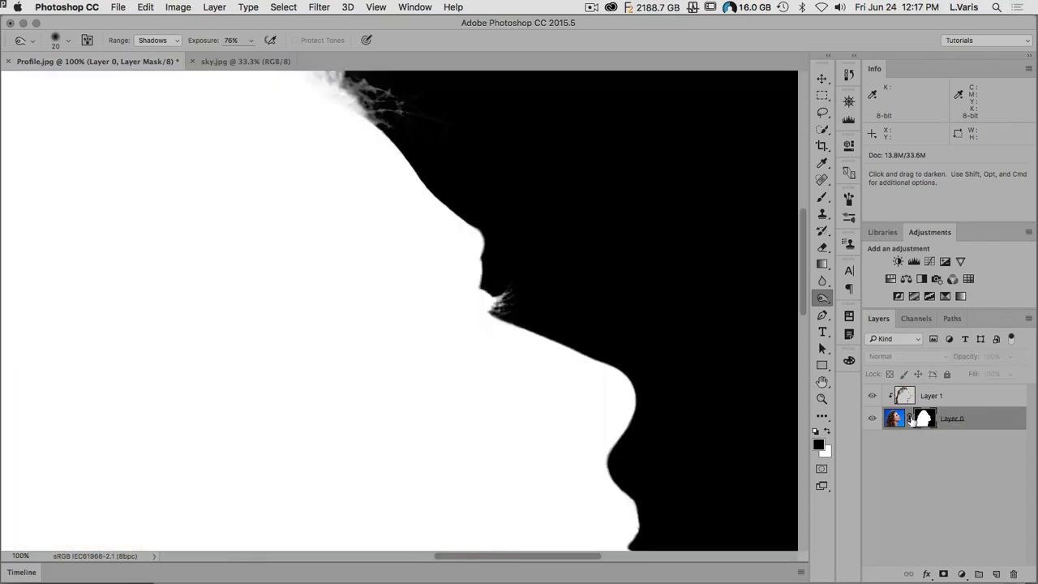
pyautogui.click(823, 280)
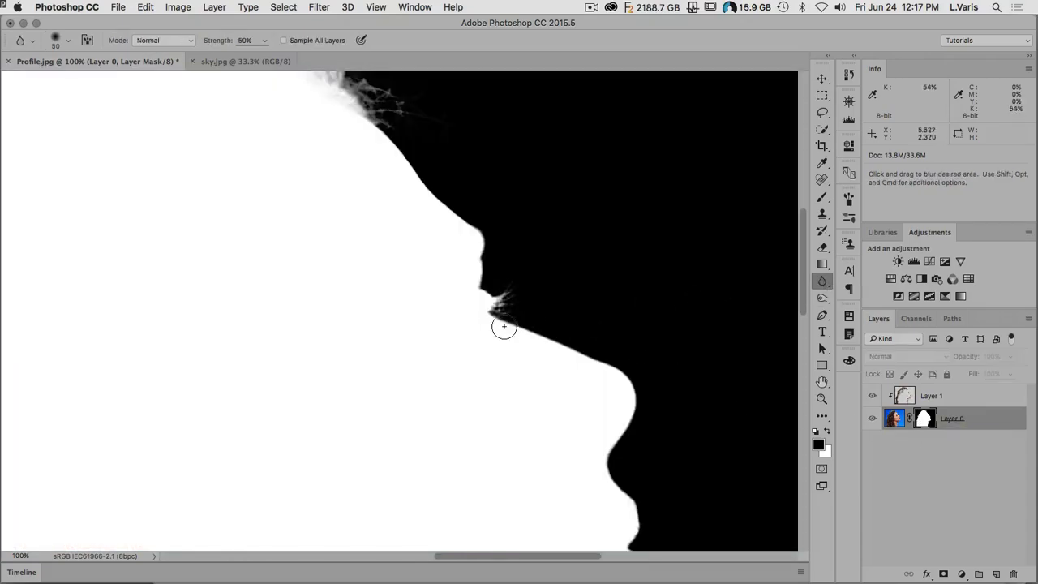
pyautogui.moveTo(495, 316)
pyautogui.mouseDown()
pyautogui.moveTo(629, 381)
pyautogui.moveTo(633, 401)
pyautogui.moveTo(607, 462)
pyautogui.moveTo(632, 391)
pyautogui.moveTo(613, 369)
pyautogui.moveTo(505, 324)
pyautogui.moveTo(526, 336)
pyautogui.mouseUp()
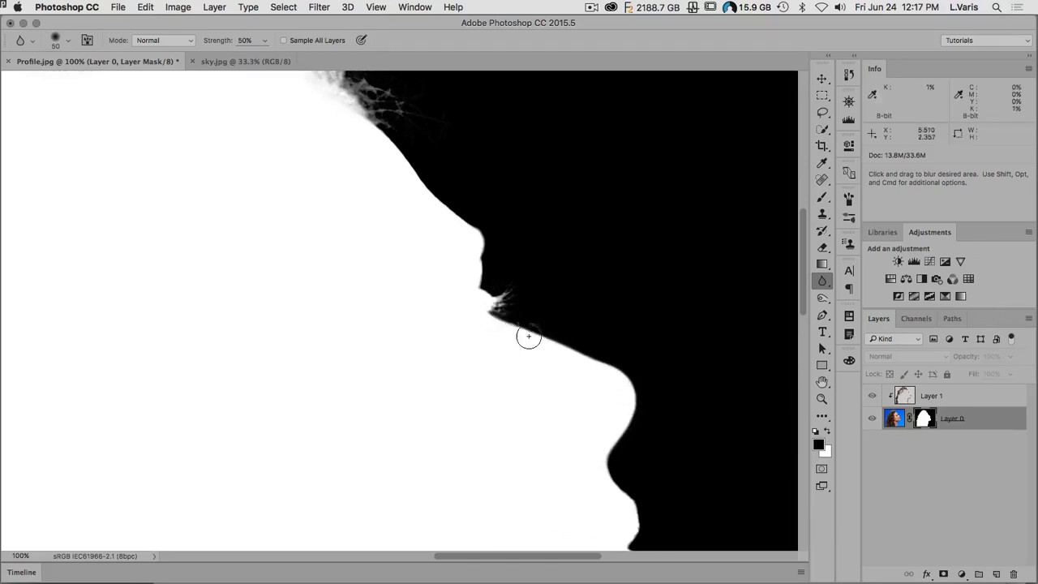
pyautogui.click(822, 299)
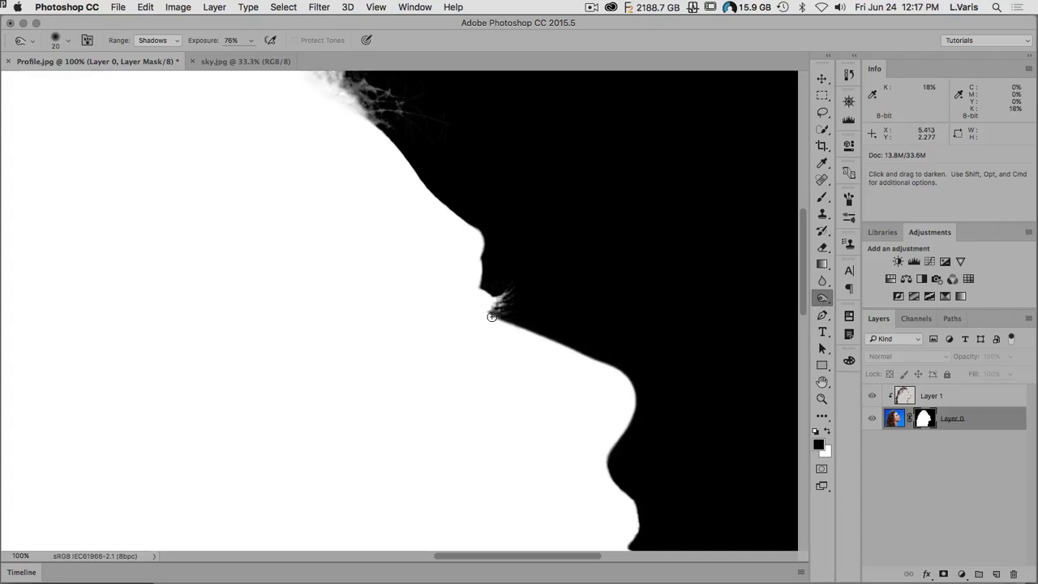
# Step: Tighten the mask edge along the nose bridge down to the nose tip with the Burn tool and return to the image view
pyautogui.moveTo(491, 317); pyautogui.dragTo(526, 330)
pyautogui.moveTo(575, 352); pyautogui.dragTo(577, 352)
pyautogui.moveTo(525, 331); pyautogui.dragTo(629, 373)
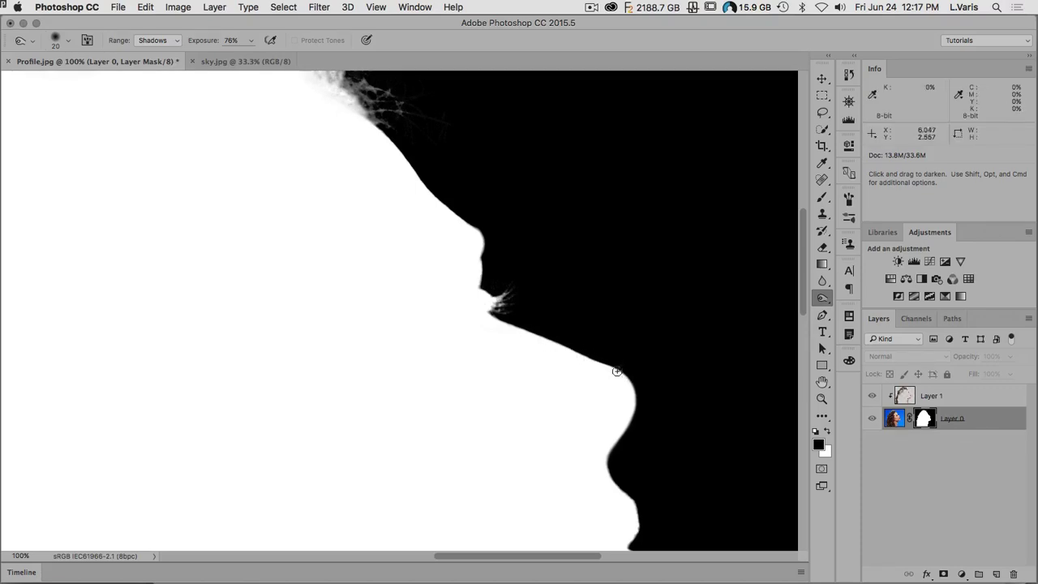
pyautogui.moveTo(555, 342); pyautogui.dragTo(584, 354)
pyautogui.moveTo(513, 325); pyautogui.dragTo(525, 334)
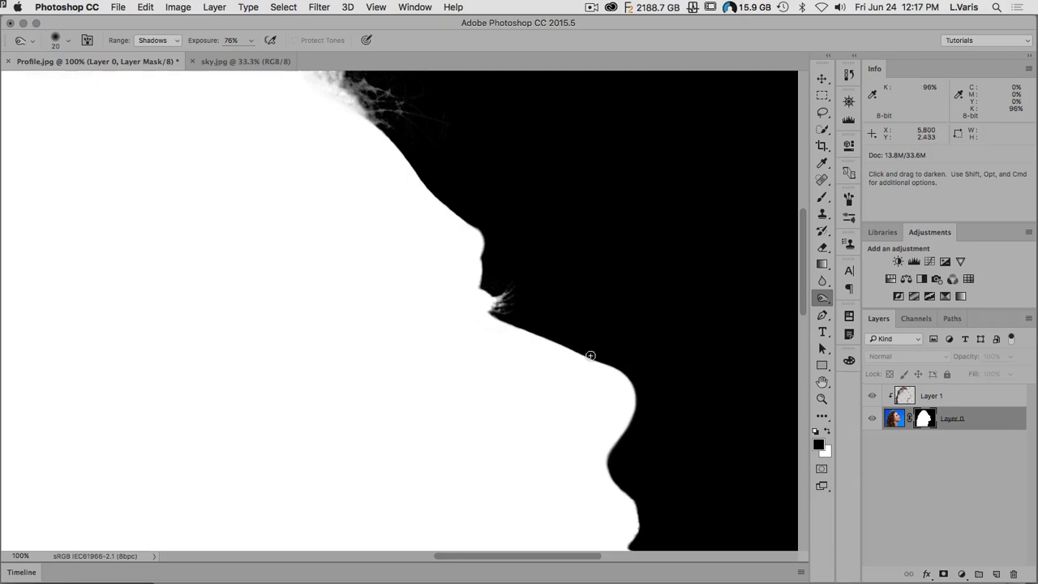
pyautogui.keyDown('alt'); pyautogui.click(922, 417); pyautogui.keyUp('alt')
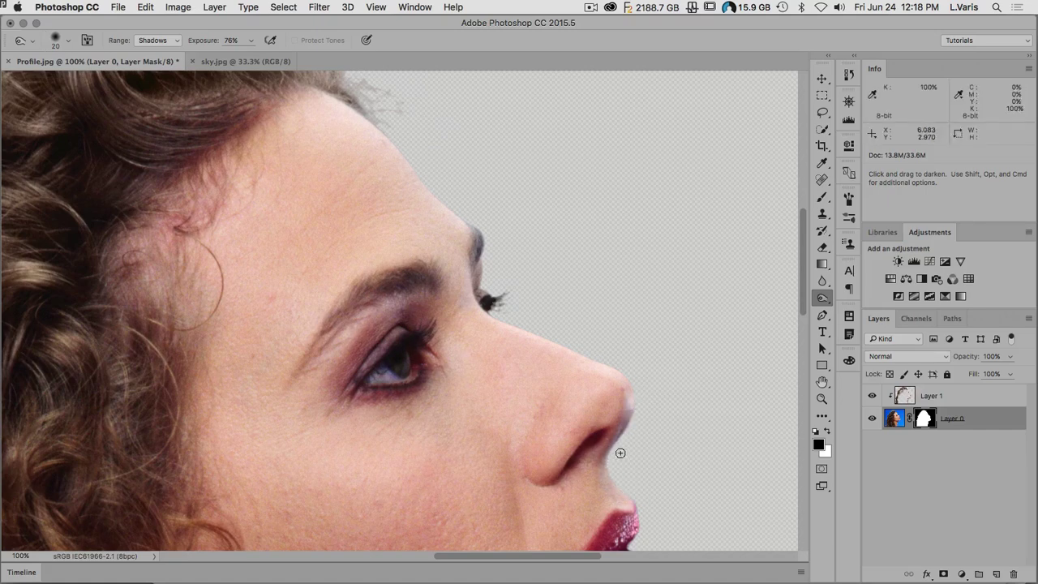
# Step: Tighten the mask edge around the front of the chin with the Burn tool on Shadows at 76% exposure
pyautogui.moveTo(528, 471); pyautogui.dragTo(527, 197)
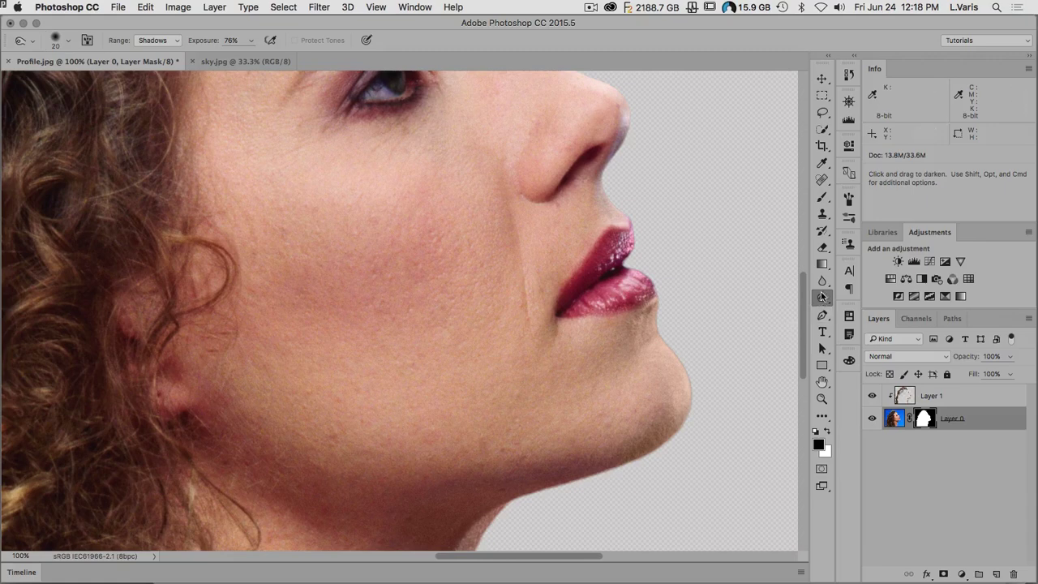
pyautogui.press('r')
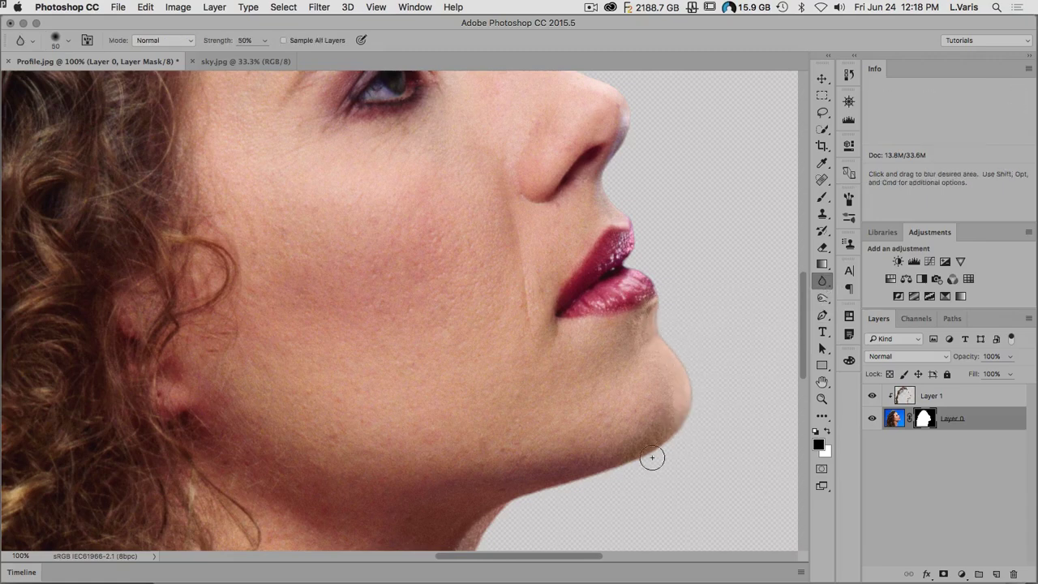
pyautogui.click(821, 298)
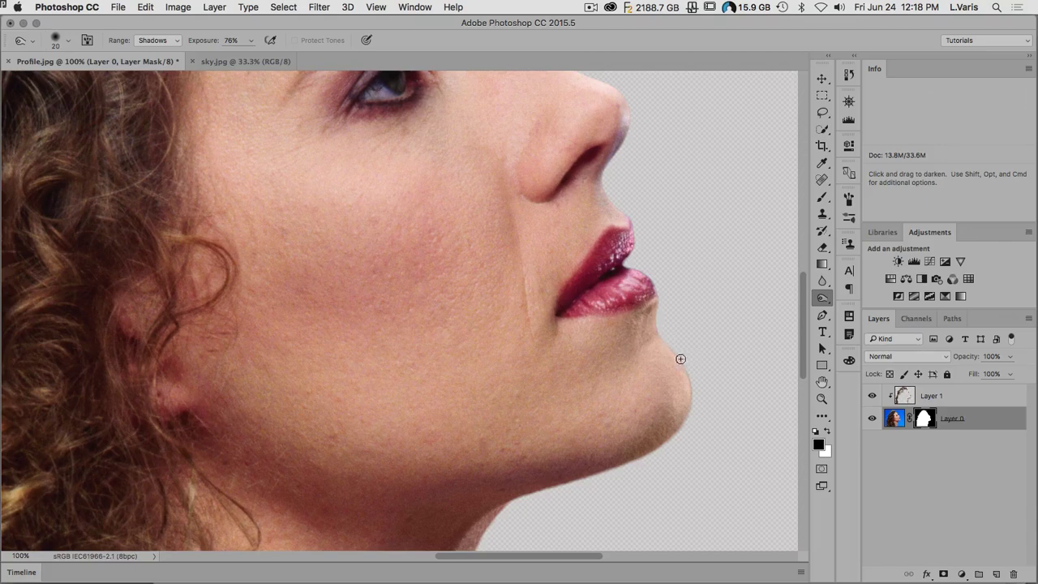
pyautogui.moveTo(680, 366)
pyautogui.mouseDown()
pyautogui.moveTo(684, 433)
pyautogui.moveTo(686, 421)
pyautogui.mouseUp()
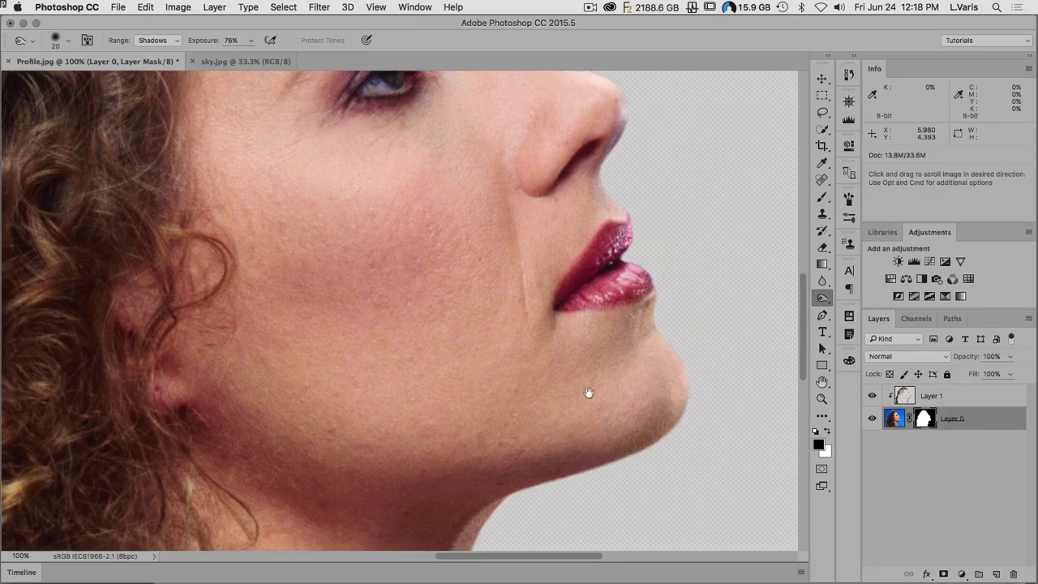
# Step: Enlarge the Burn brush to size 25 and tighten the mask edge along the upper front of the neck
pyautogui.press('space')
pyautogui.moveTo(588, 412); pyautogui.dragTo(598, 292)
pyautogui.moveTo(448, 377); pyautogui.dragTo(481, 238)
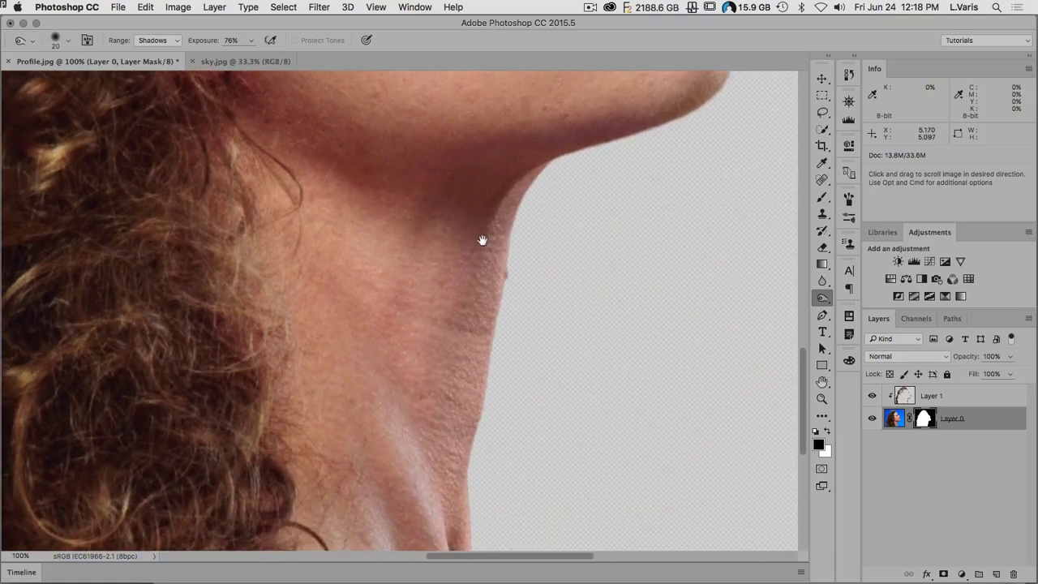
pyautogui.moveTo(451, 415)
pyautogui.mouseDown()
pyautogui.moveTo(463, 289)
pyautogui.moveTo(455, 356)
pyautogui.mouseUp()
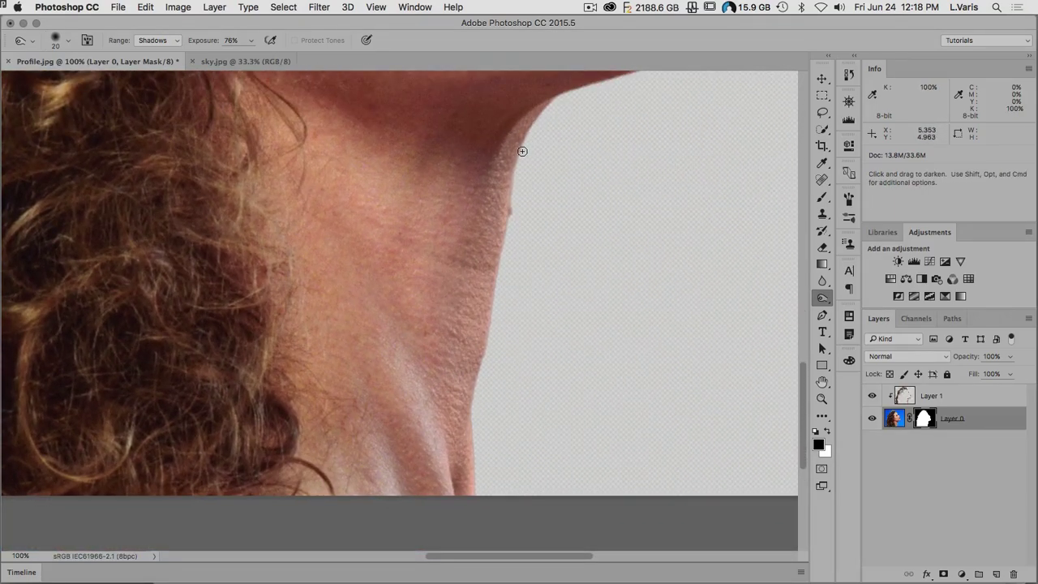
pyautogui.press(']')
pyautogui.moveTo(522, 143)
pyautogui.mouseDown()
pyautogui.moveTo(490, 342)
pyautogui.moveTo(497, 333)
pyautogui.moveTo(489, 329)
pyautogui.moveTo(476, 387)
pyautogui.moveTo(478, 500)
pyautogui.moveTo(473, 407)
pyautogui.moveTo(517, 190)
pyautogui.mouseUp()
pyautogui.moveTo(489, 125); pyautogui.dragTo(403, 366)
pyautogui.moveTo(527, 195); pyautogui.dragTo(524, 376)
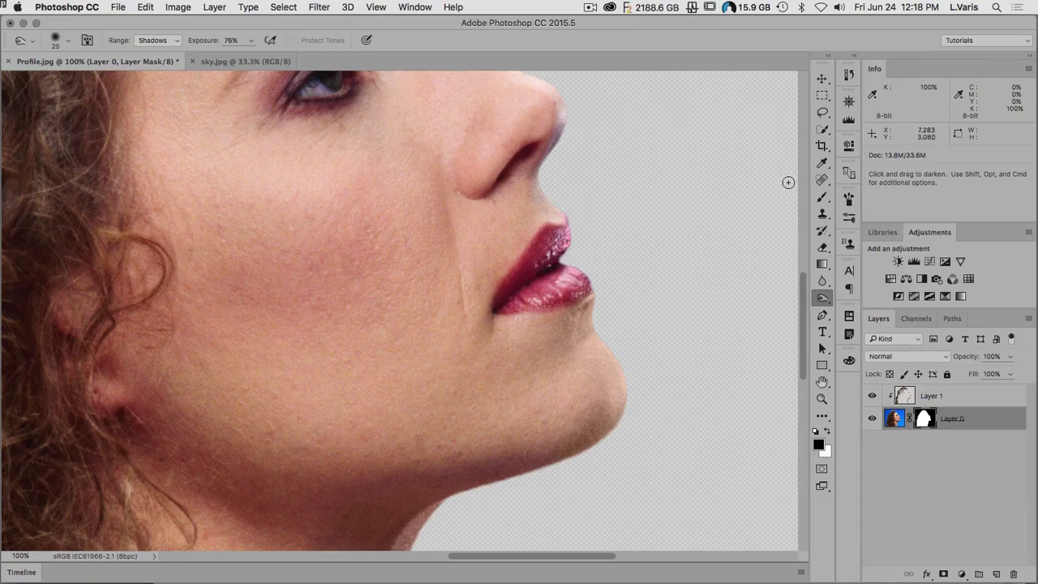
# Step: Choose the Smudge tool and examine the cutout's edges around the curly hair, ending with the whole figure at 33.33%
pyautogui.click(823, 280)
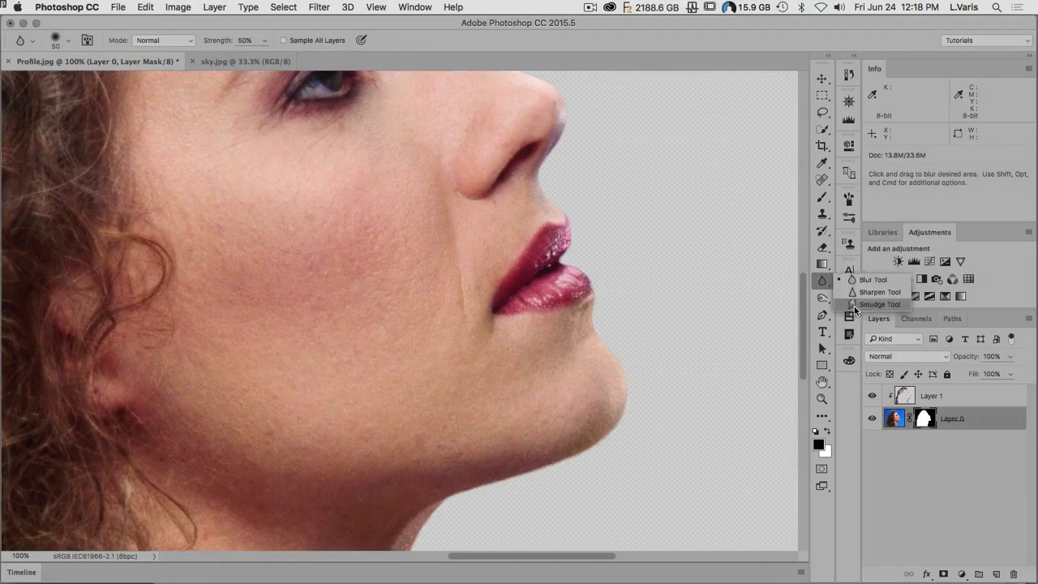
pyautogui.click(858, 304)
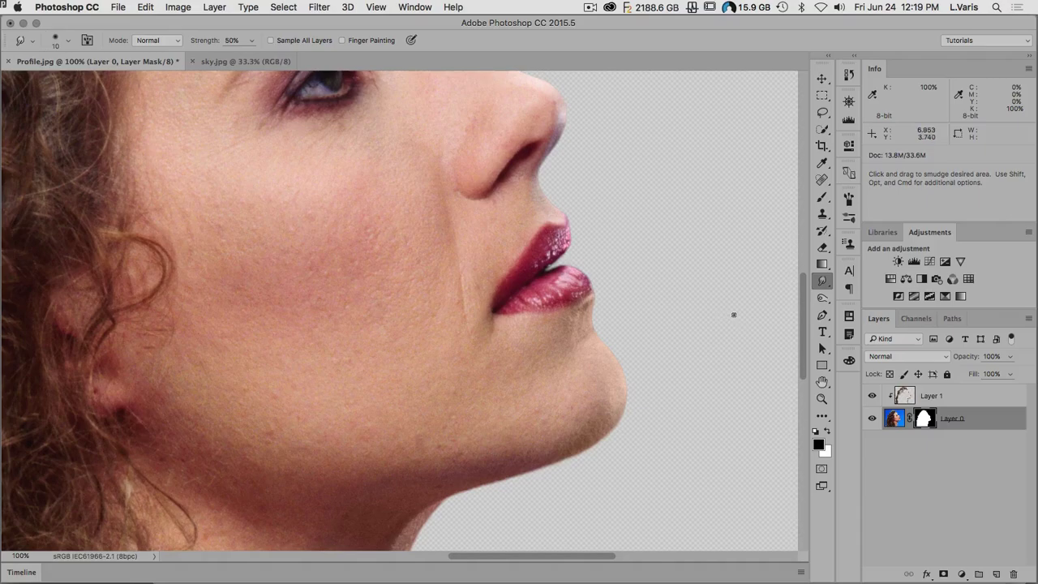
pyautogui.moveTo(373, 273); pyautogui.dragTo(531, 483)
pyautogui.moveTo(440, 248); pyautogui.dragTo(568, 352)
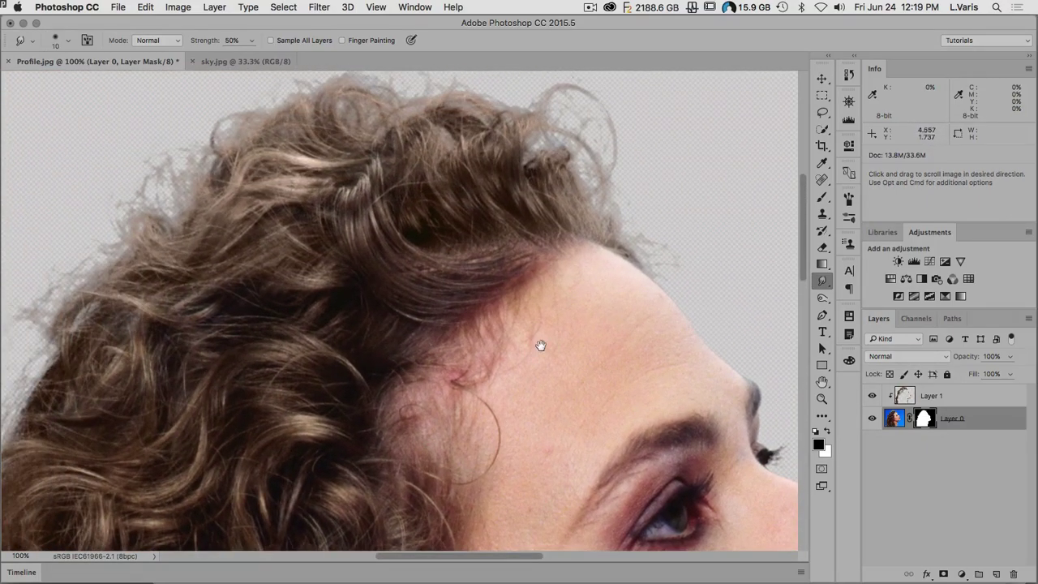
pyautogui.moveTo(170, 274); pyautogui.dragTo(292, 270)
pyautogui.hscroll(-5, 292, 270)
pyautogui.scroll(-5, 292, 270)
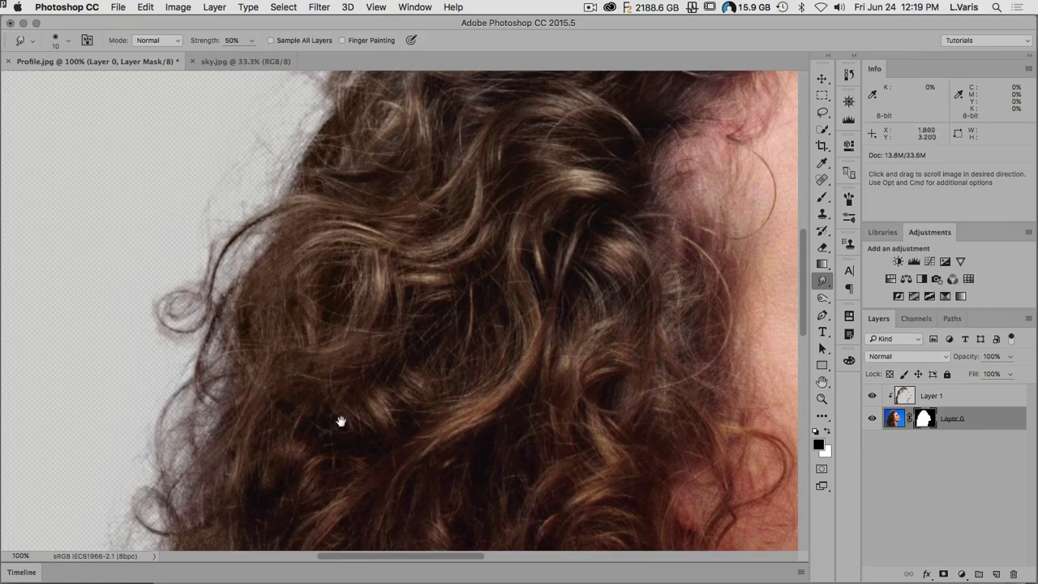
pyautogui.press('super+minus')
pyautogui.press('super+minus')
pyautogui.press('super+minus')
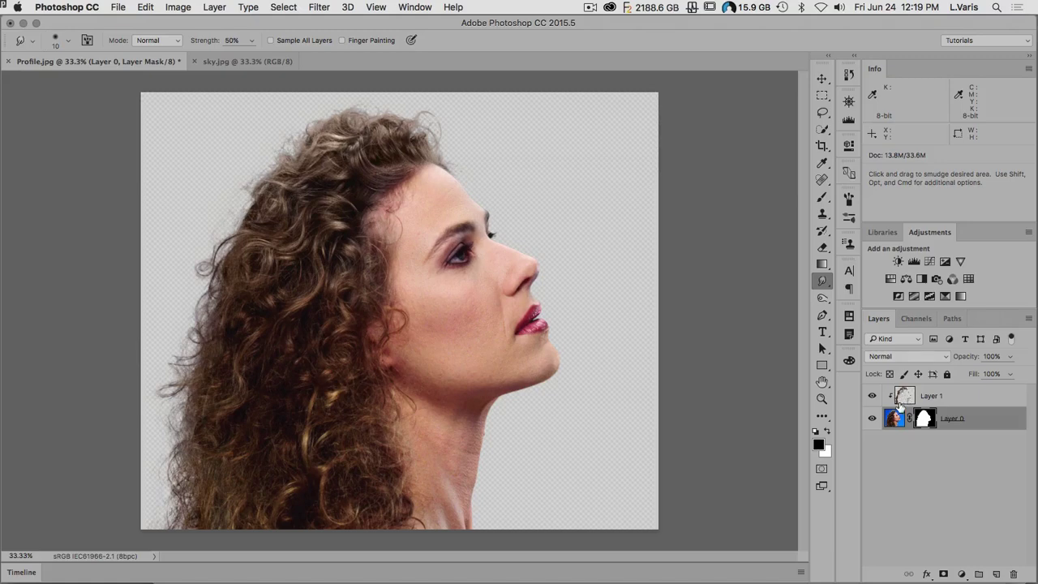
# Step: Group Layer 0 and Layer 1 into a new Pass Through group named Face
pyautogui.keyDown('shift'); pyautogui.click(904, 396); pyautogui.keyUp('shift')
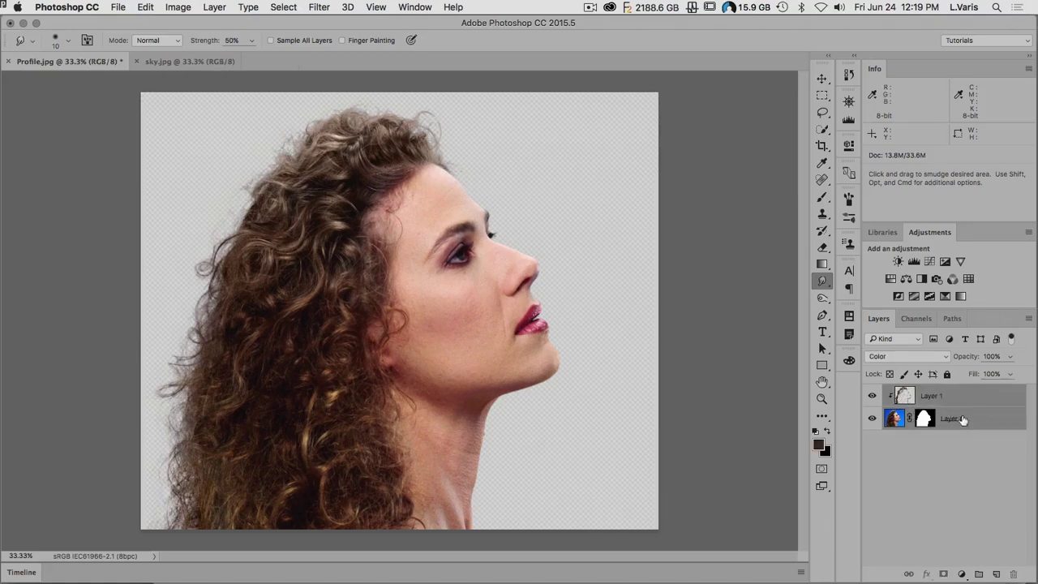
pyautogui.click(1028, 319)
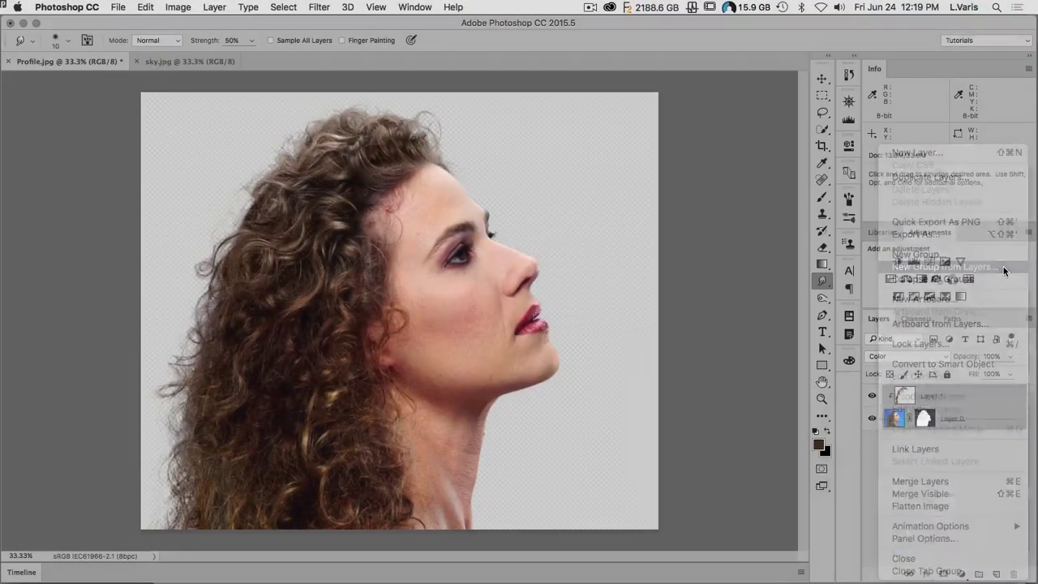
pyautogui.click(1006, 171)
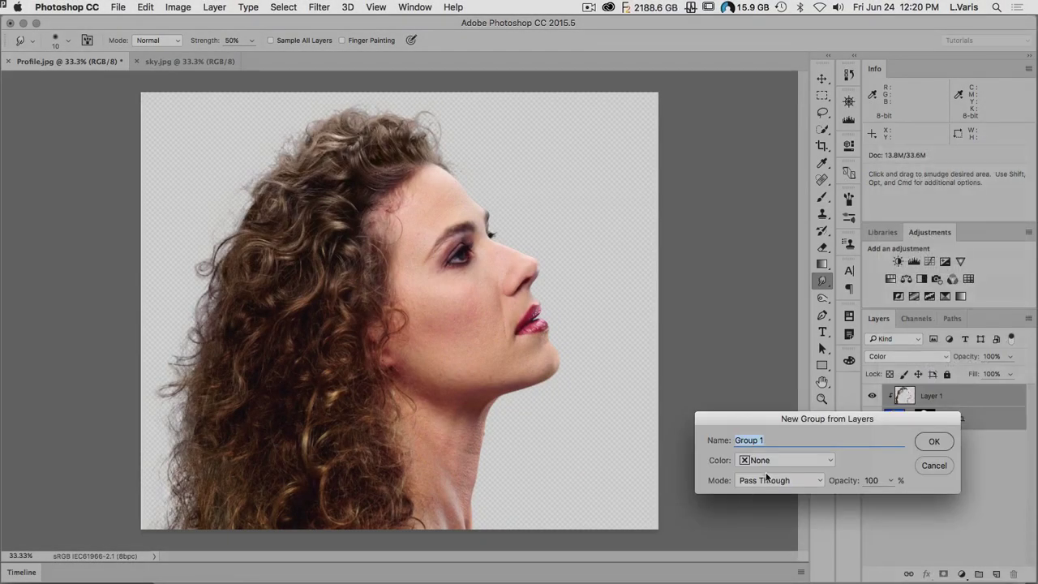
pyautogui.write('Face')
pyautogui.click(932, 442)
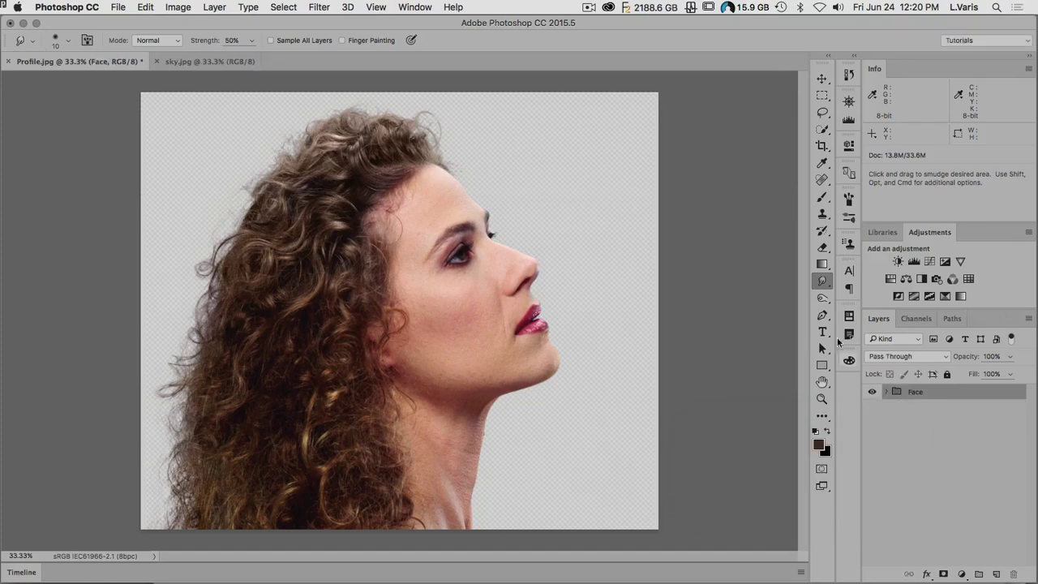
# Step: Move the Face group into sky.jpg and place the woman over the sunset with her hair meeting the image's lower edge
pyautogui.click(821, 79)
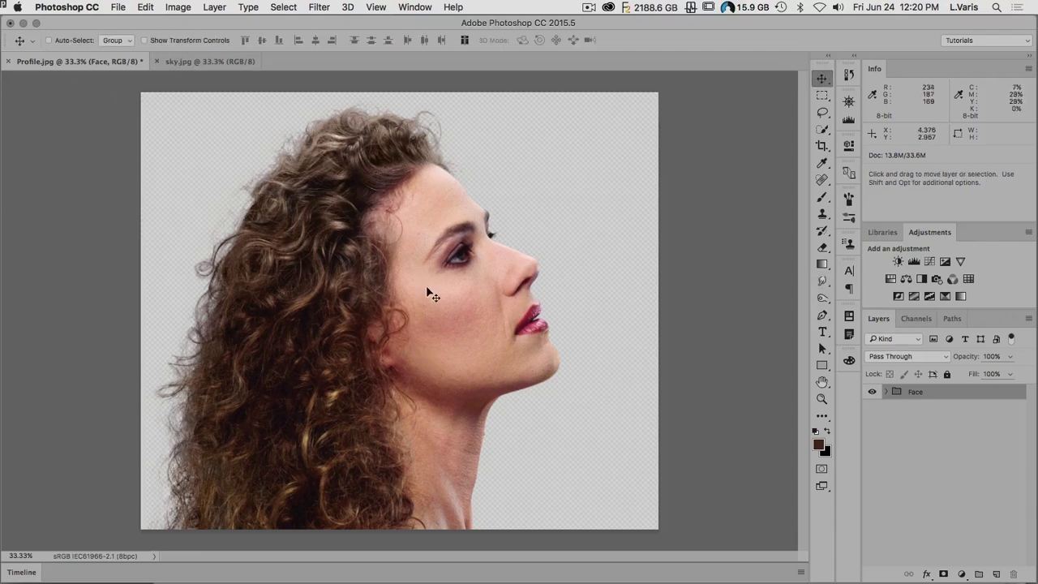
pyautogui.moveTo(384, 297); pyautogui.dragTo(204, 63)
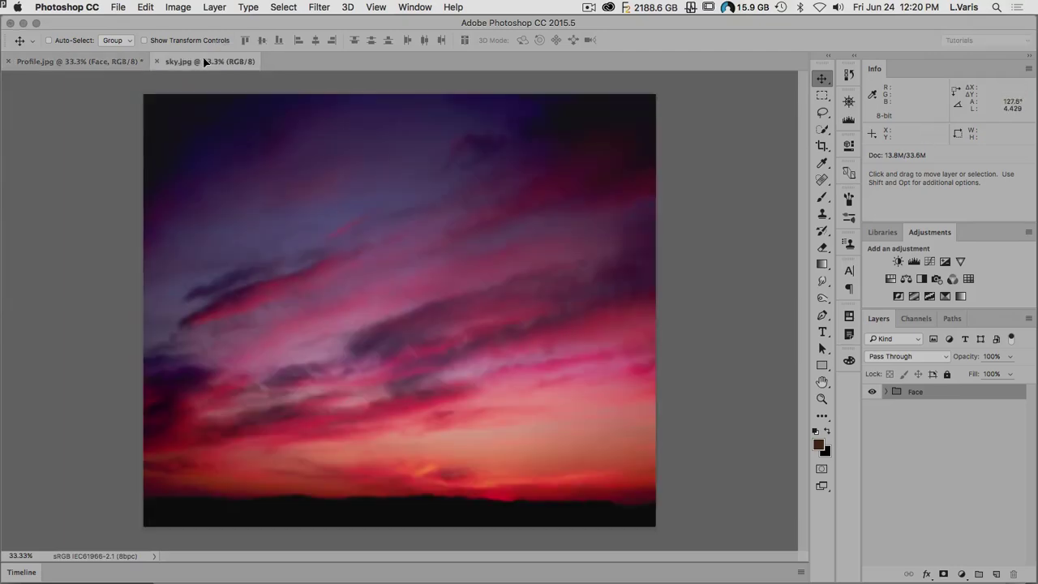
pyautogui.moveTo(509, 282); pyautogui.dragTo(508, 305)
pyautogui.press('space')
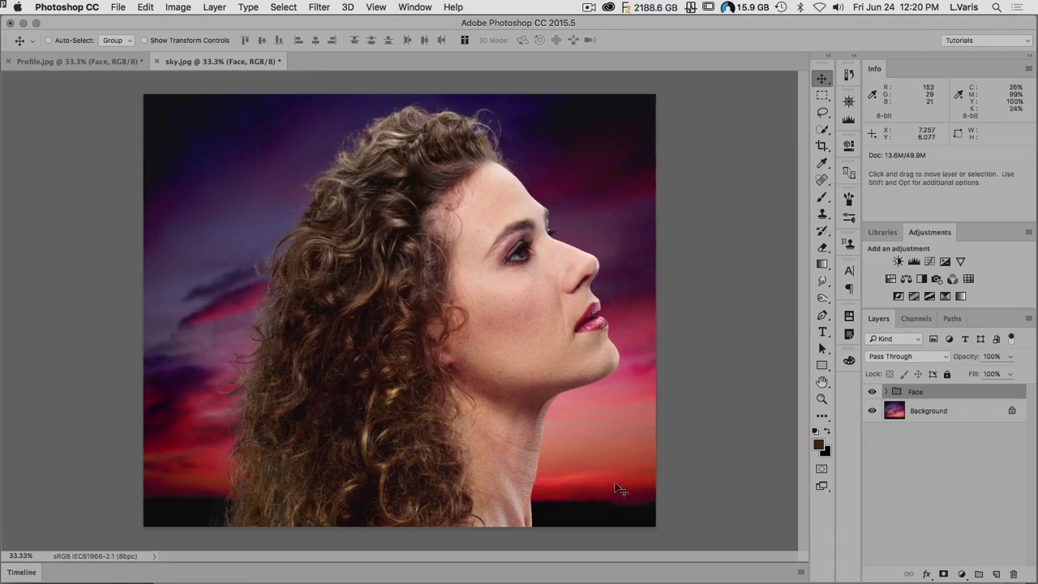
# Step: Convert the sky Background into a regular layer with the default settings and flip it horizontally
pyautogui.click(892, 412)
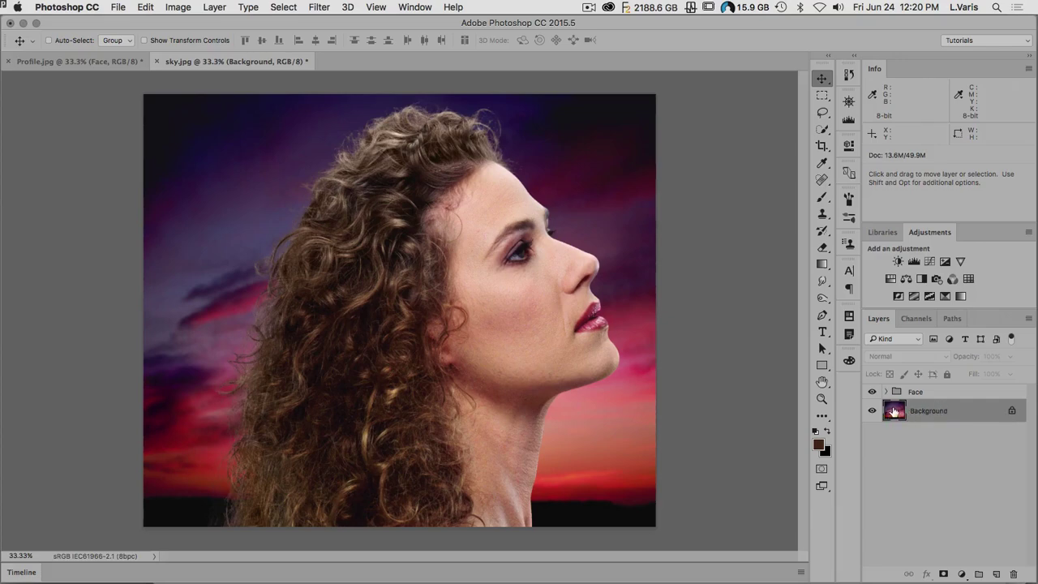
pyautogui.doubleClick(893, 411)
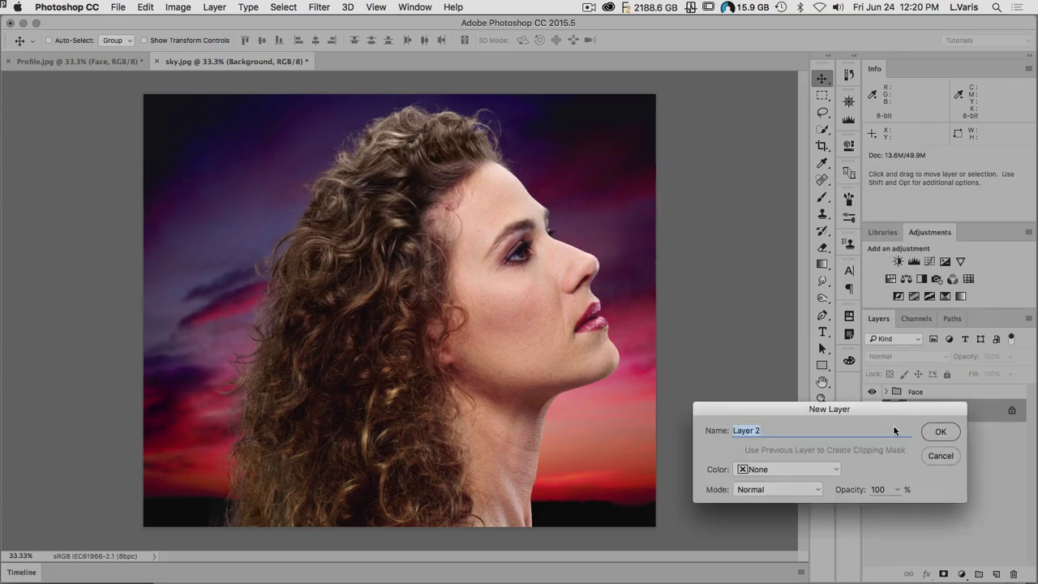
pyautogui.click(936, 432)
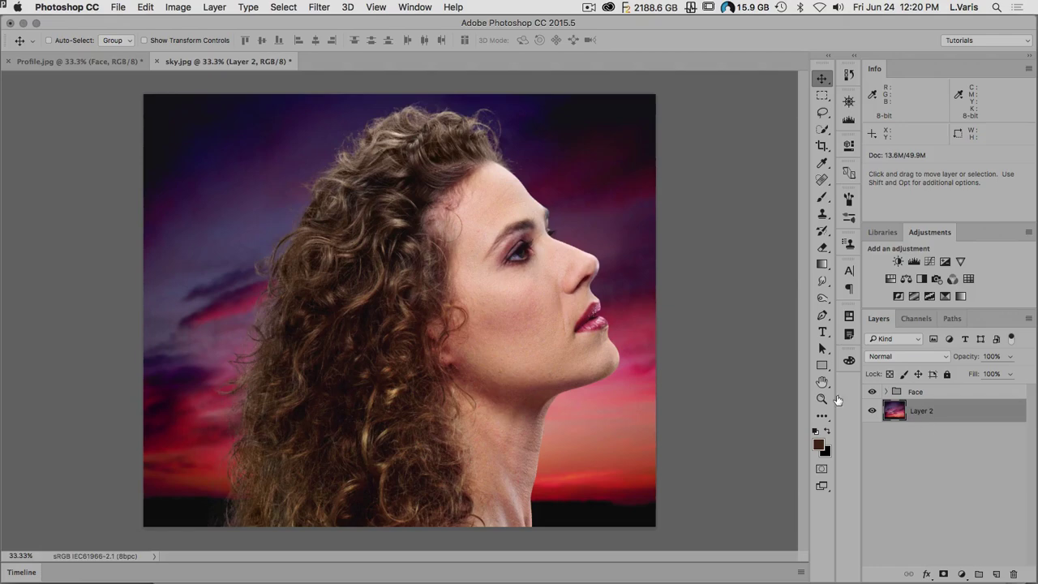
pyautogui.click(146, 7)
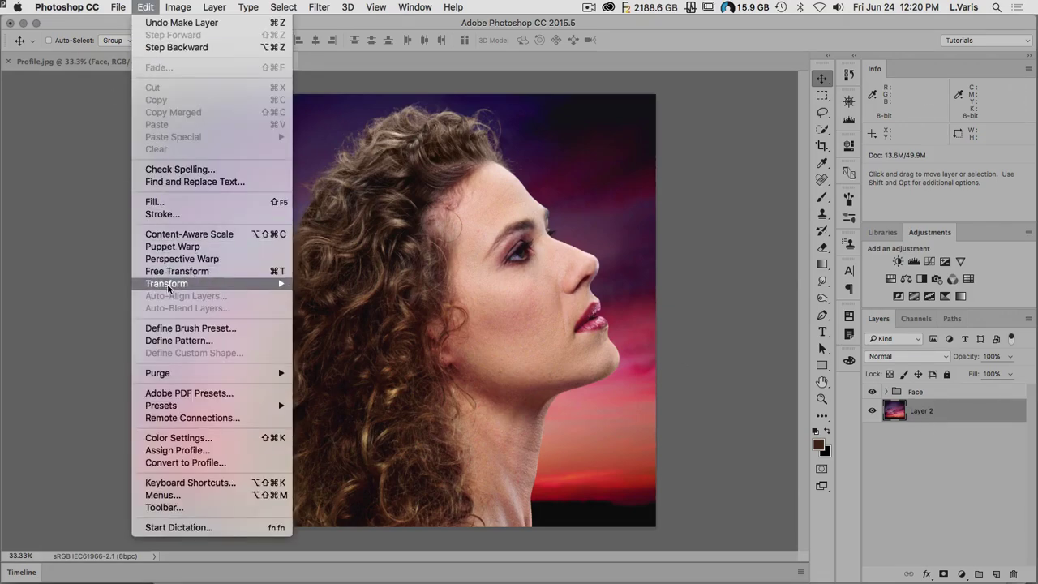
pyautogui.moveTo(167, 284)
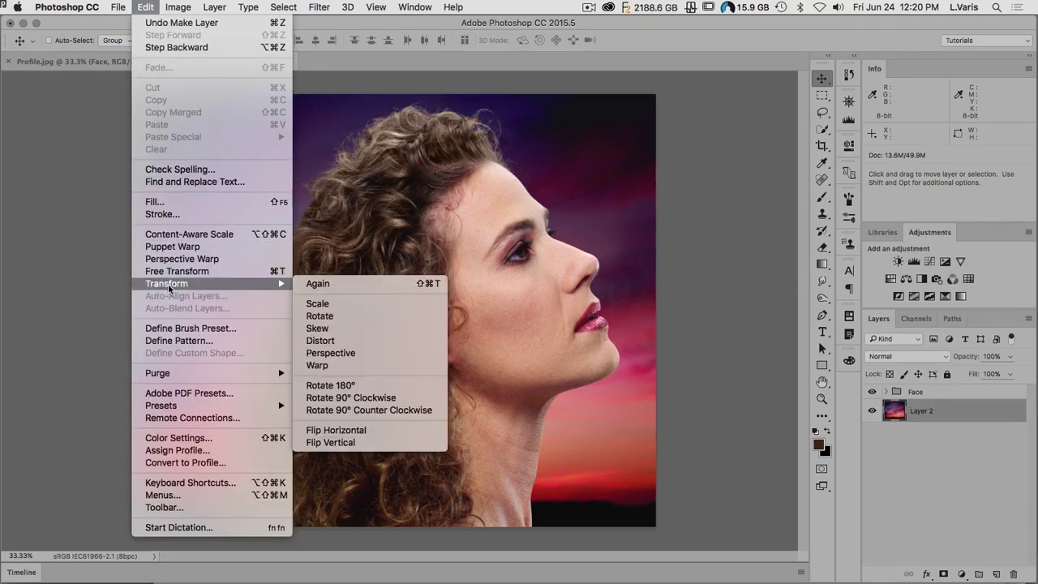
pyautogui.click(371, 429)
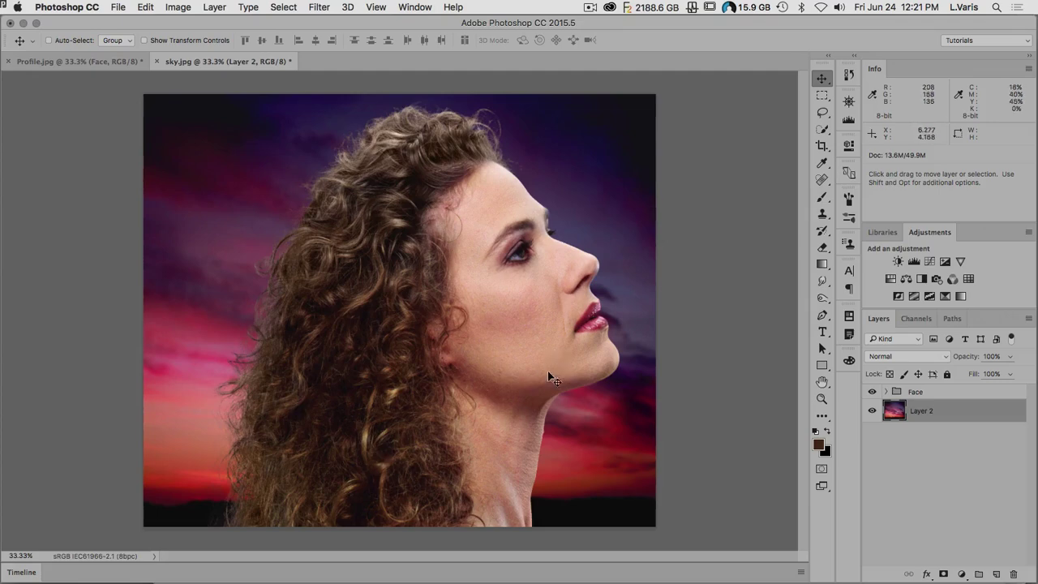
# Step: Add a new layer above Layer 1 inside the Face group, clip it to the layers below, and set it to Color Dodge
pyautogui.click(884, 391)
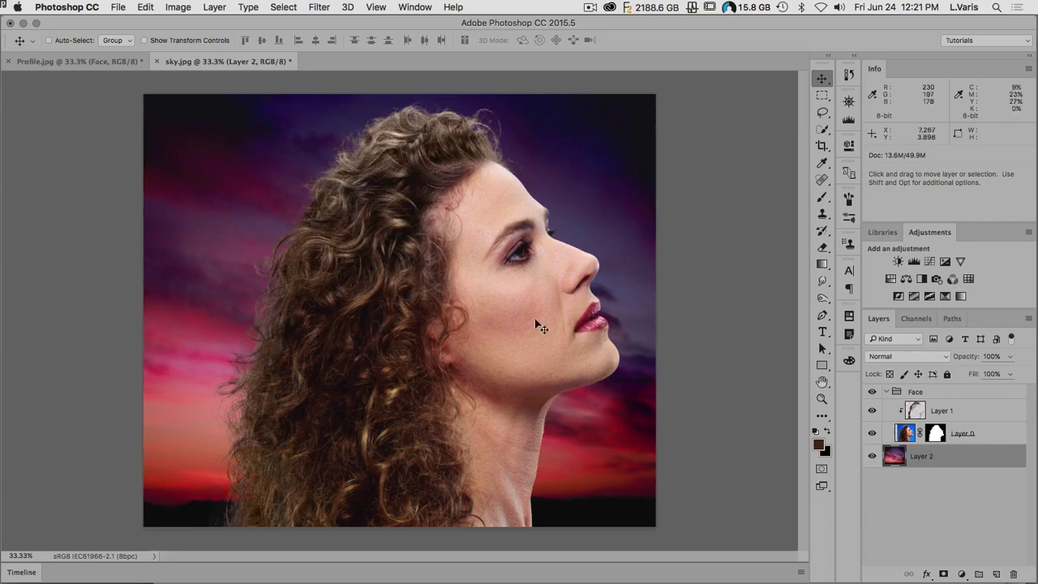
pyautogui.click(917, 409)
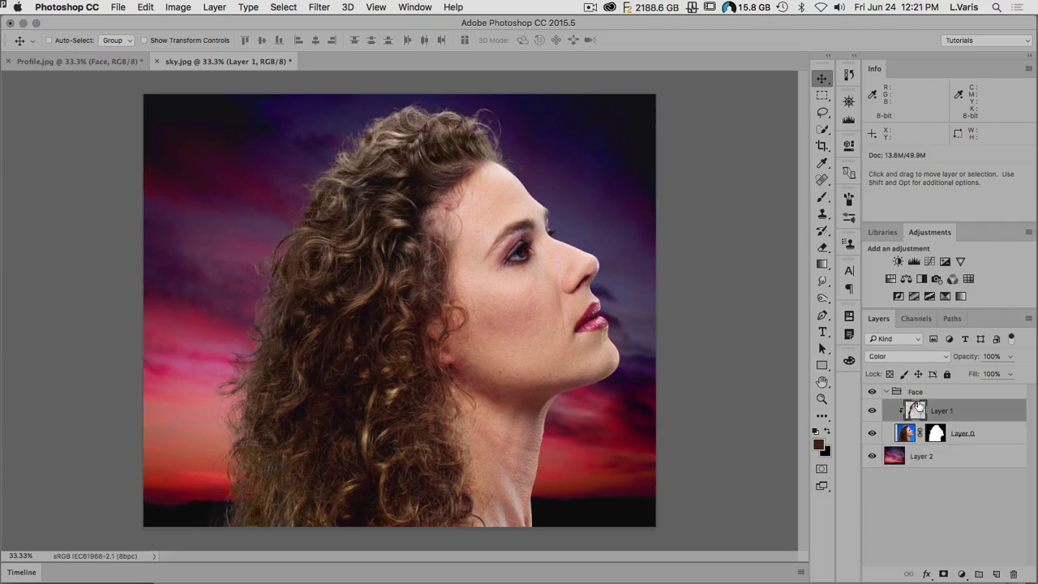
pyautogui.click(997, 574)
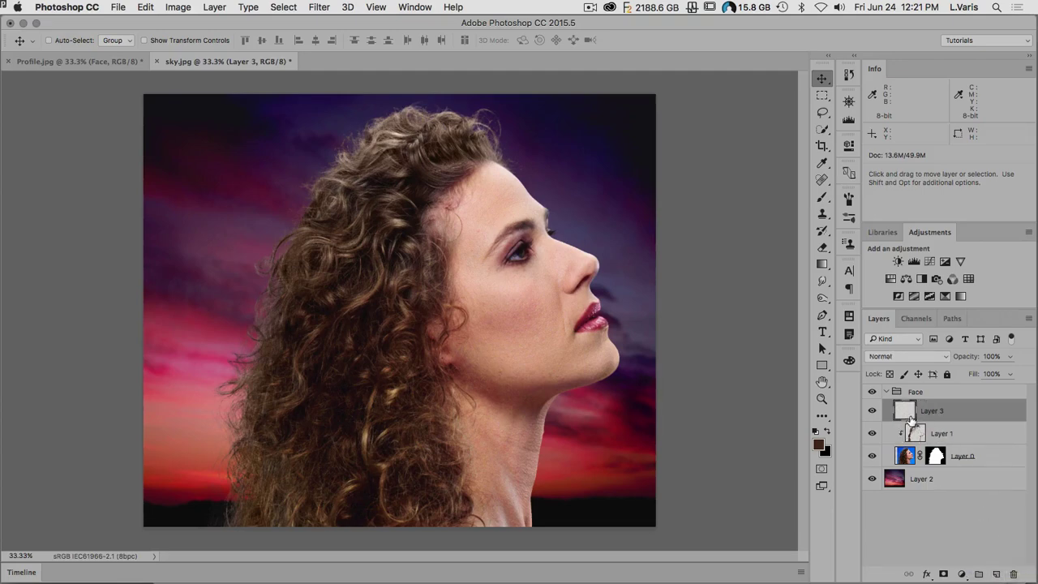
pyautogui.keyDown('alt'); pyautogui.click(909, 419); pyautogui.keyUp('alt')
pyautogui.click(905, 358)
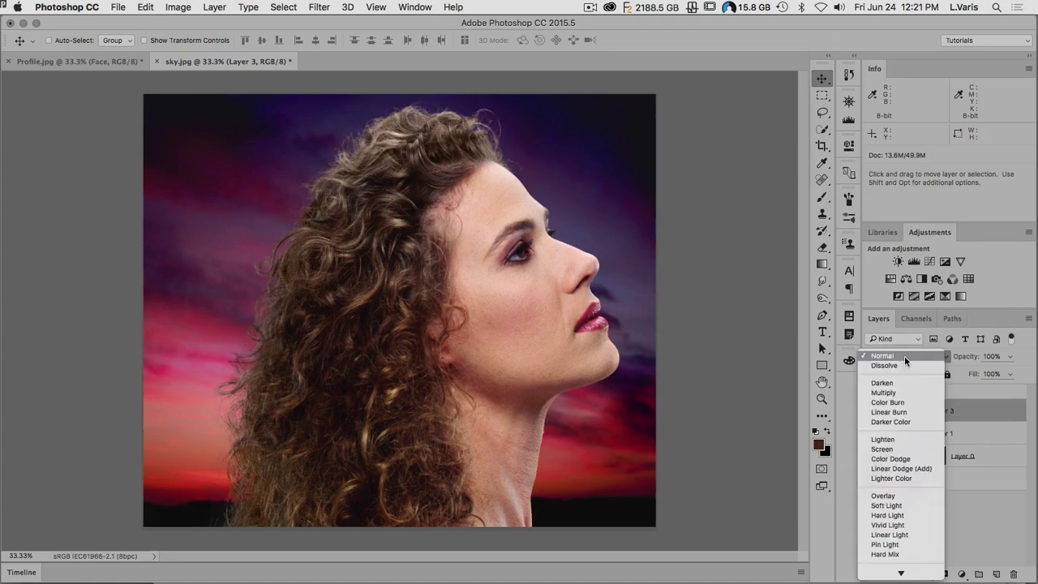
pyautogui.click(891, 458)
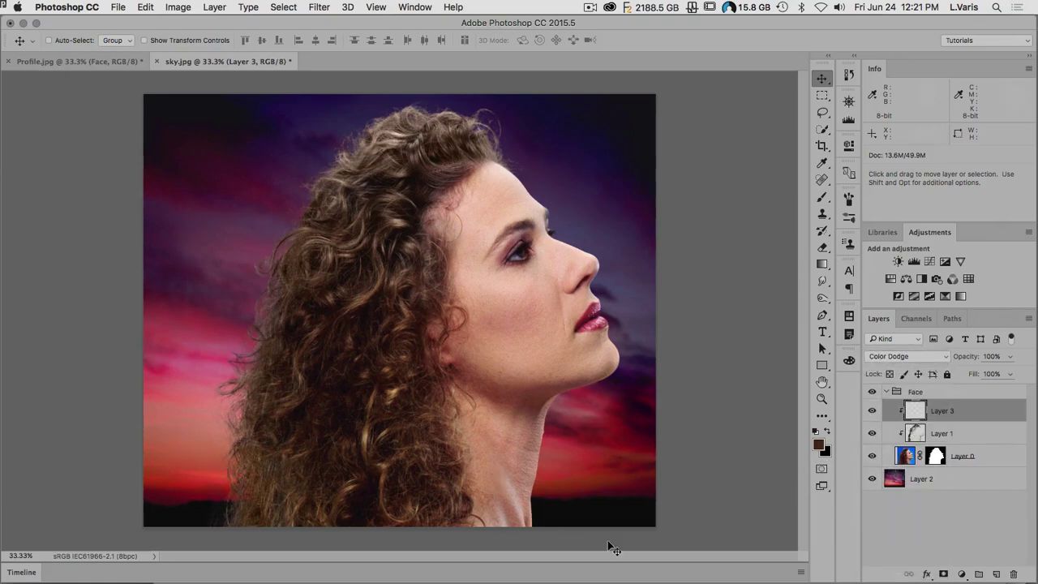
# Step: Paint red sampled from the sunset near the horizon along the hair's back edge on Layer 3, using a 300 px brush at 10% opacity
pyautogui.click(823, 198)
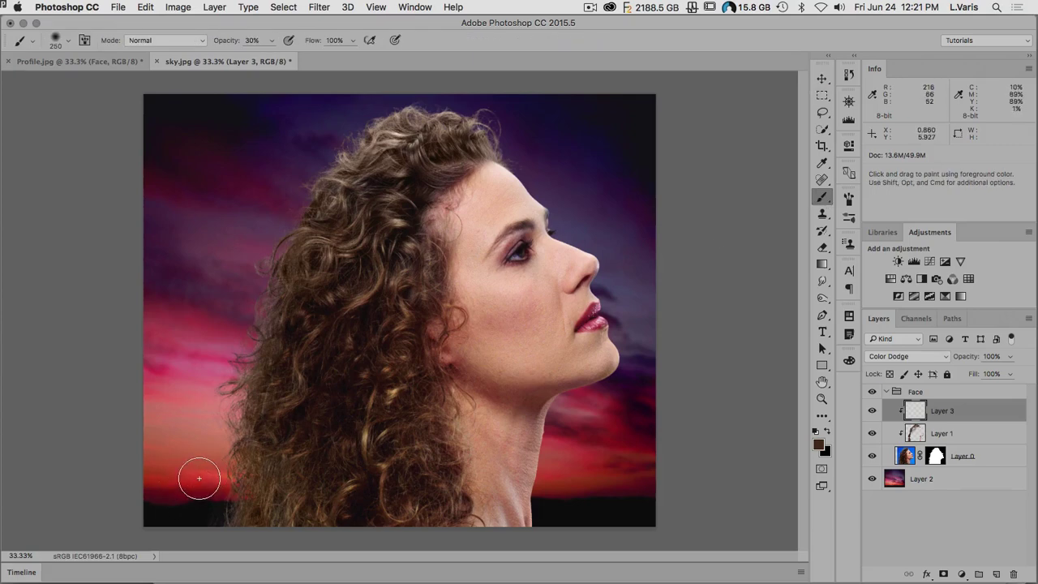
pyautogui.press('alt')
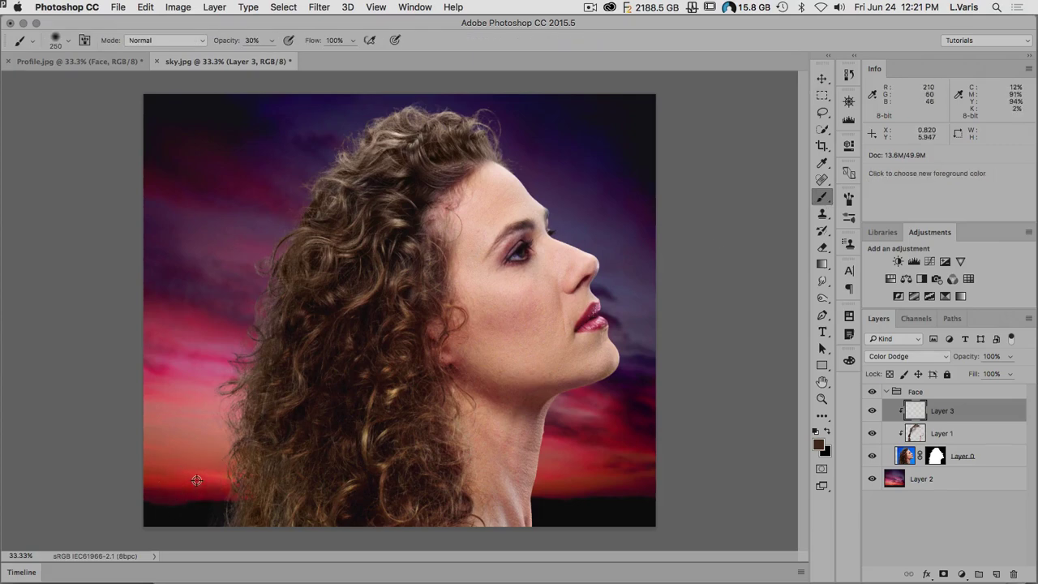
pyautogui.keyDown('alt'); pyautogui.click(196, 480); pyautogui.keyUp('alt')
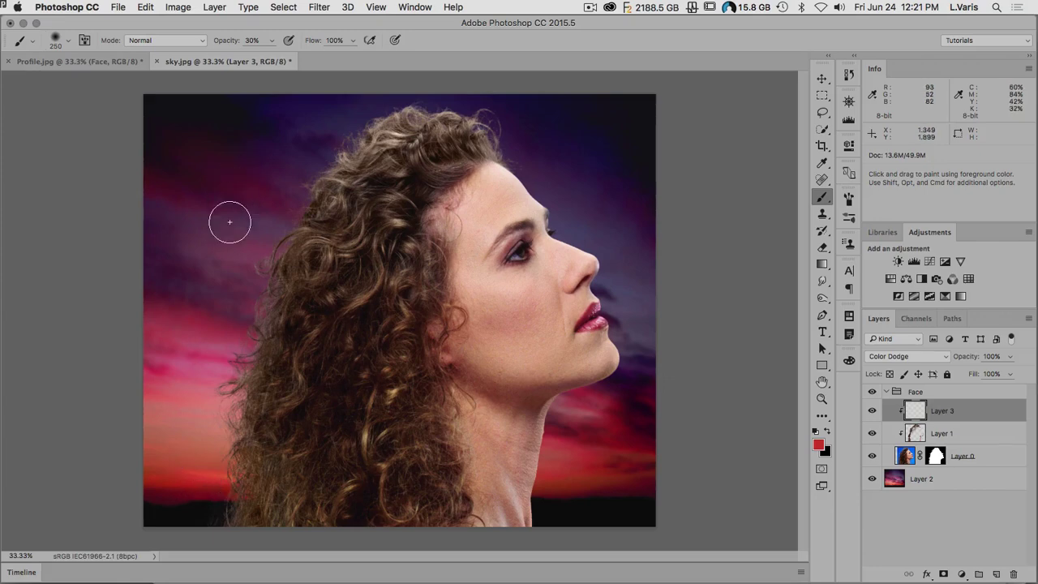
pyautogui.press('1')
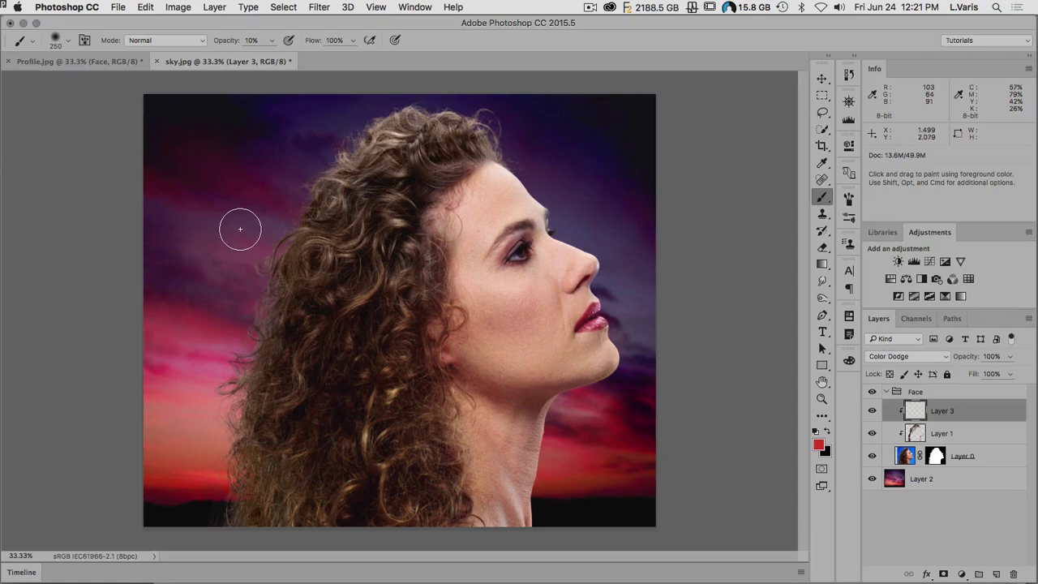
pyautogui.press(']')
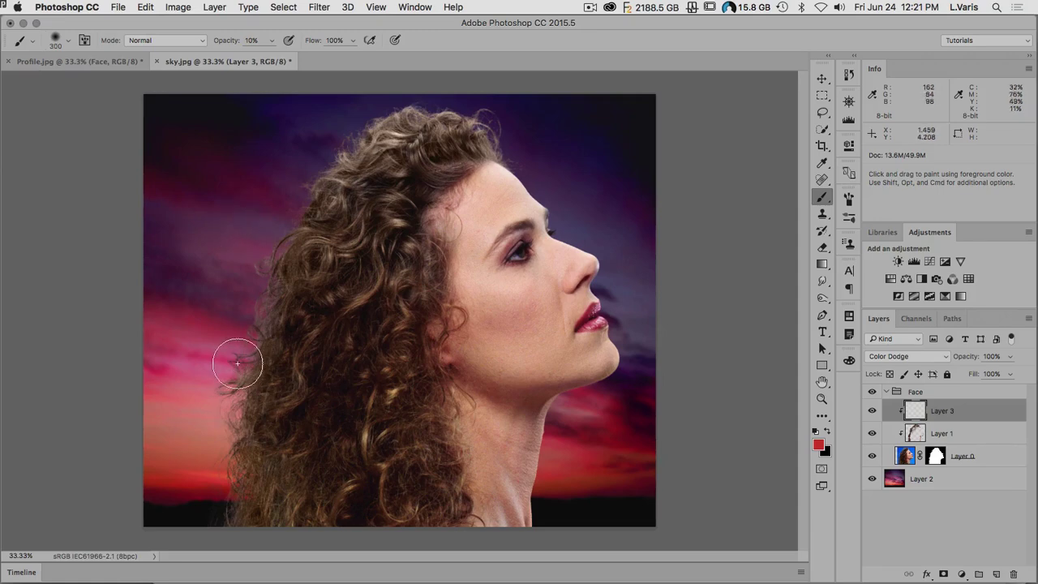
pyautogui.moveTo(240, 360)
pyautogui.mouseDown()
pyautogui.moveTo(201, 403)
pyautogui.moveTo(225, 393)
pyautogui.moveTo(245, 356)
pyautogui.moveTo(201, 492)
pyautogui.moveTo(230, 459)
pyautogui.moveTo(249, 481)
pyautogui.moveTo(228, 522)
pyautogui.moveTo(253, 512)
pyautogui.moveTo(253, 542)
pyautogui.moveTo(230, 510)
pyautogui.moveTo(212, 416)
pyautogui.moveTo(253, 309)
pyautogui.moveTo(225, 354)
pyautogui.moveTo(253, 296)
pyautogui.moveTo(256, 252)
pyautogui.moveTo(239, 355)
pyautogui.moveTo(267, 216)
pyautogui.moveTo(308, 165)
pyautogui.moveTo(301, 182)
pyautogui.moveTo(403, 92)
pyautogui.moveTo(352, 120)
pyautogui.moveTo(414, 89)
pyautogui.moveTo(494, 104)
pyautogui.moveTo(480, 93)
pyautogui.moveTo(355, 108)
pyautogui.moveTo(304, 174)
pyautogui.moveTo(352, 129)
pyautogui.moveTo(216, 194)
pyautogui.mouseUp()
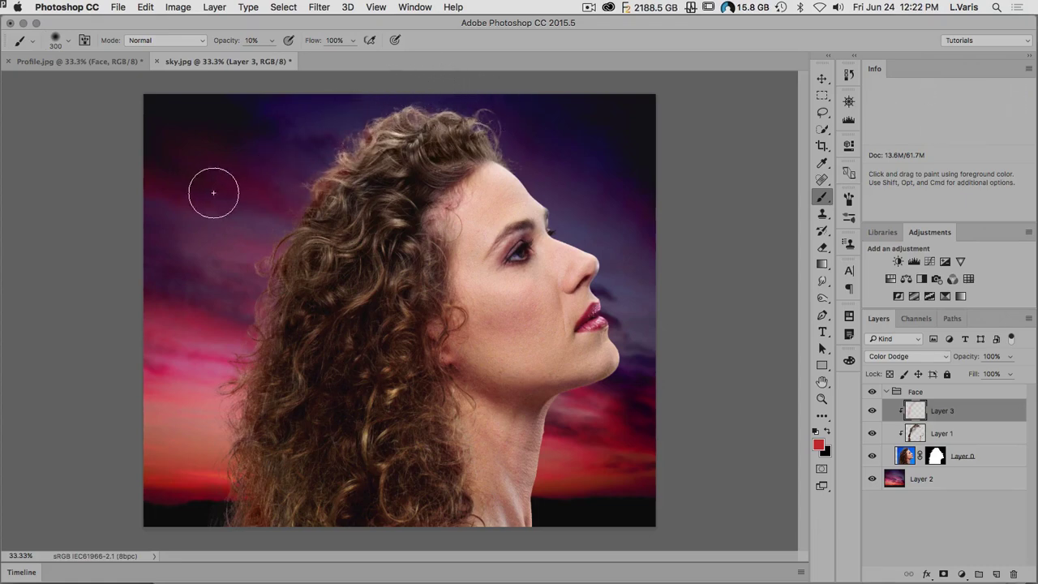
pyautogui.moveTo(285, 225)
pyautogui.mouseDown()
pyautogui.moveTo(206, 274)
pyautogui.moveTo(271, 242)
pyautogui.moveTo(245, 293)
pyautogui.moveTo(196, 310)
pyautogui.moveTo(260, 290)
pyautogui.moveTo(201, 345)
pyautogui.moveTo(261, 309)
pyautogui.moveTo(177, 387)
pyautogui.moveTo(215, 363)
pyautogui.moveTo(177, 418)
pyautogui.moveTo(219, 390)
pyautogui.moveTo(184, 443)
pyautogui.moveTo(196, 433)
pyautogui.moveTo(239, 456)
pyautogui.moveTo(207, 486)
pyautogui.mouseUp()
# Step: Brush a broader red glow over the lower back of the hair with the brush enlarged to 700 px
pyautogui.press(']')
pyautogui.press(']')
pyautogui.press(']')
pyautogui.press(']')
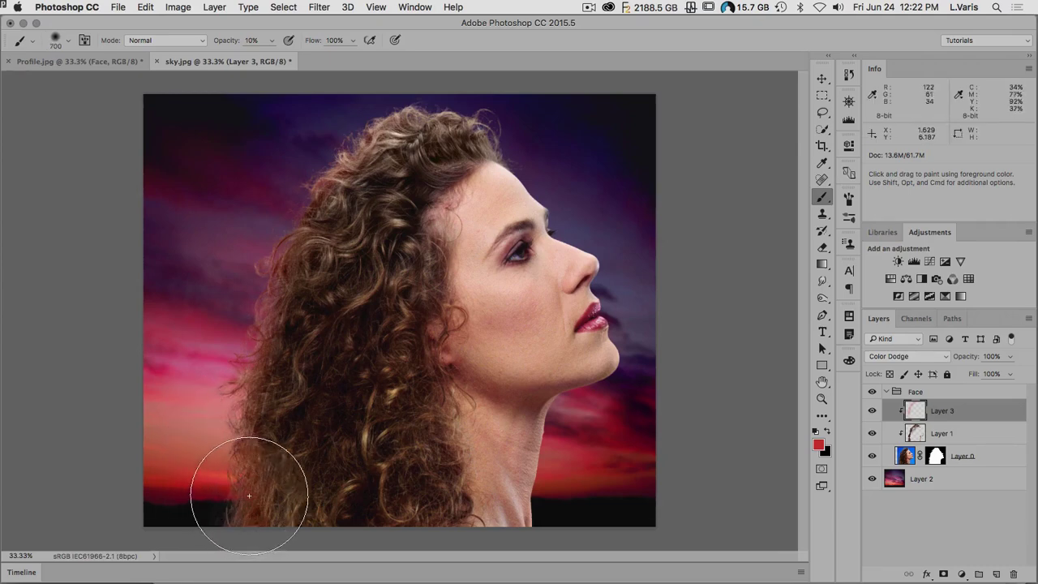
pyautogui.moveTo(201, 341)
pyautogui.mouseDown()
pyautogui.moveTo(235, 377)
pyautogui.moveTo(270, 257)
pyautogui.moveTo(209, 271)
pyautogui.moveTo(246, 285)
pyautogui.moveTo(290, 190)
pyautogui.moveTo(235, 165)
pyautogui.moveTo(291, 184)
pyautogui.moveTo(323, 113)
pyautogui.moveTo(297, 118)
pyautogui.moveTo(301, 134)
pyautogui.moveTo(344, 89)
pyautogui.moveTo(337, 130)
pyautogui.moveTo(346, 87)
pyautogui.moveTo(255, 91)
pyautogui.moveTo(214, 207)
pyautogui.moveTo(149, 301)
pyautogui.moveTo(232, 178)
pyautogui.moveTo(169, 375)
pyautogui.moveTo(230, 290)
pyautogui.moveTo(200, 368)
pyautogui.mouseUp()
# Step: Refine the red glow along the hair's back edge with a smaller 400 px brush
pyautogui.press('[')
pyautogui.press('[')
pyautogui.press('[')
pyautogui.press('[')
pyautogui.press('[')
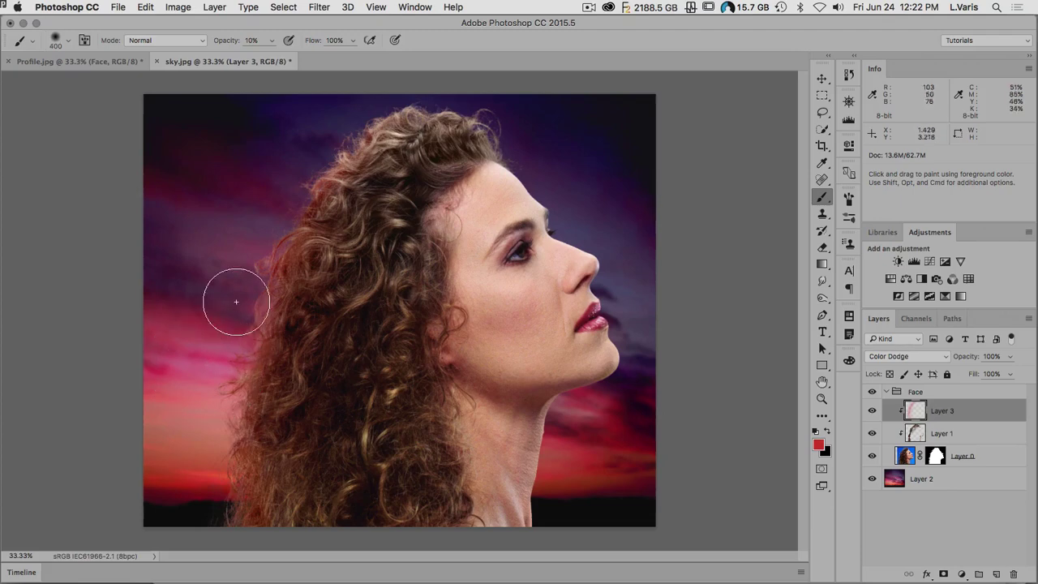
pyautogui.moveTo(241, 300)
pyautogui.mouseDown()
pyautogui.moveTo(188, 462)
pyautogui.moveTo(220, 306)
pyautogui.mouseUp()
pyautogui.keyDown('super'); pyautogui.click(276, 300); pyautogui.keyUp('super')
pyautogui.press('space')
pyautogui.moveTo(281, 345); pyautogui.dragTo(261, 382)
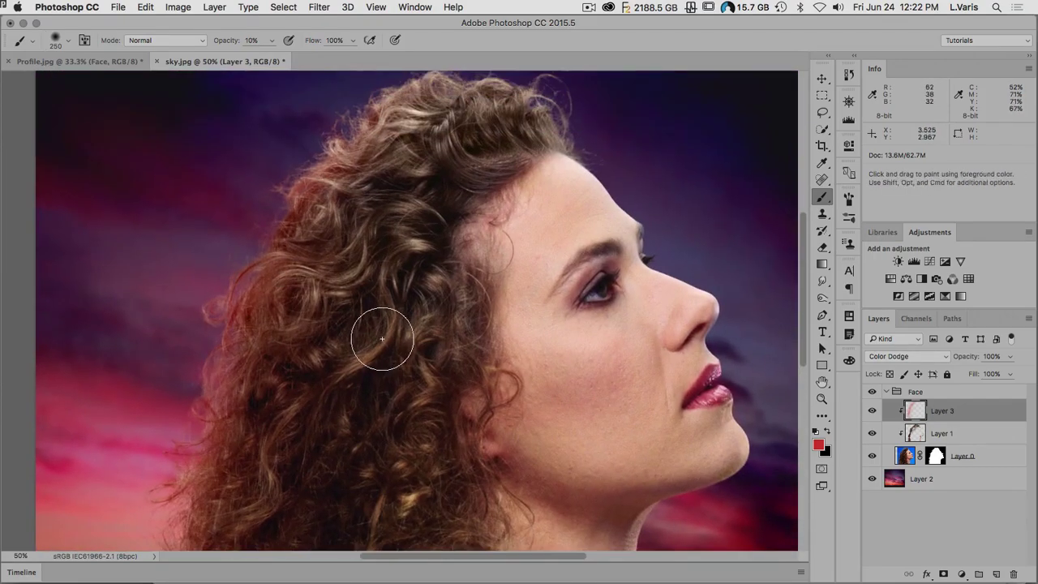
pyautogui.press('super+minus')
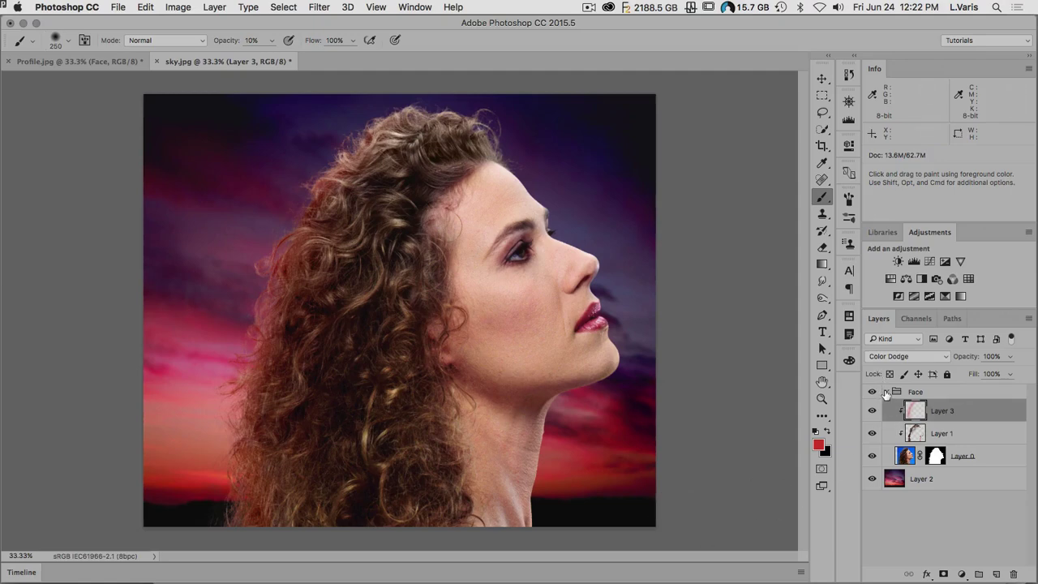
# Step: Hide Layer 3 and Layer 1 in the Face group and inspect the hair edges of the cut-out
pyautogui.click(872, 411)
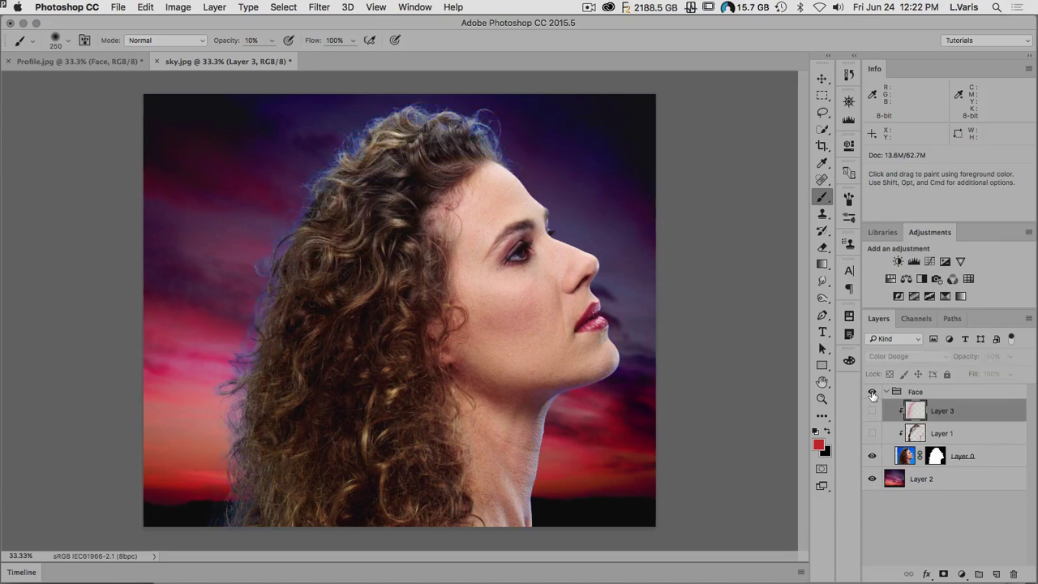
pyautogui.click(869, 432)
pyautogui.press('super+space')
pyautogui.click(308, 249)
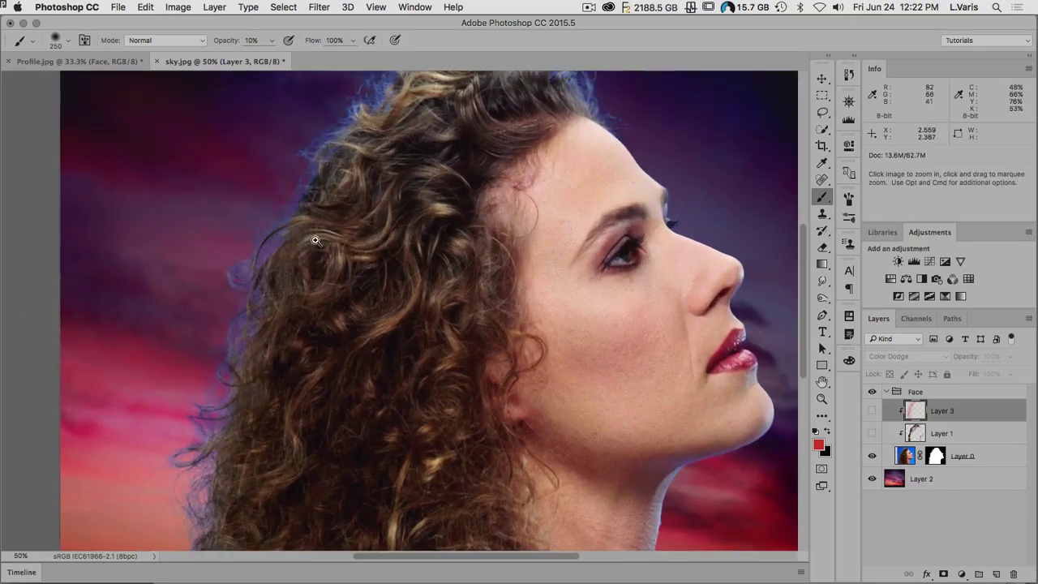
pyautogui.moveTo(358, 153); pyautogui.dragTo(357, 214)
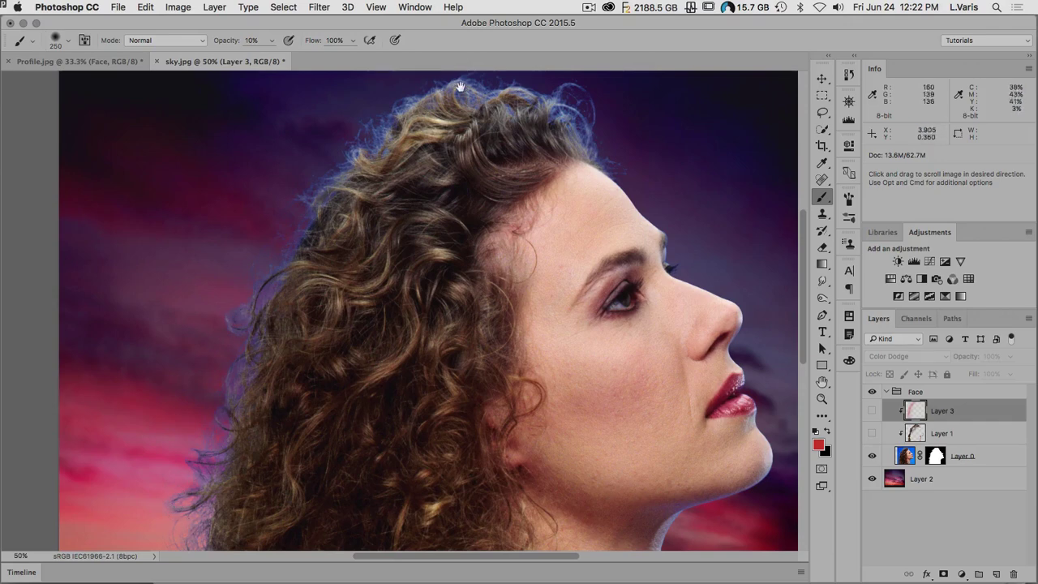
pyautogui.moveTo(513, 132); pyautogui.dragTo(528, 159)
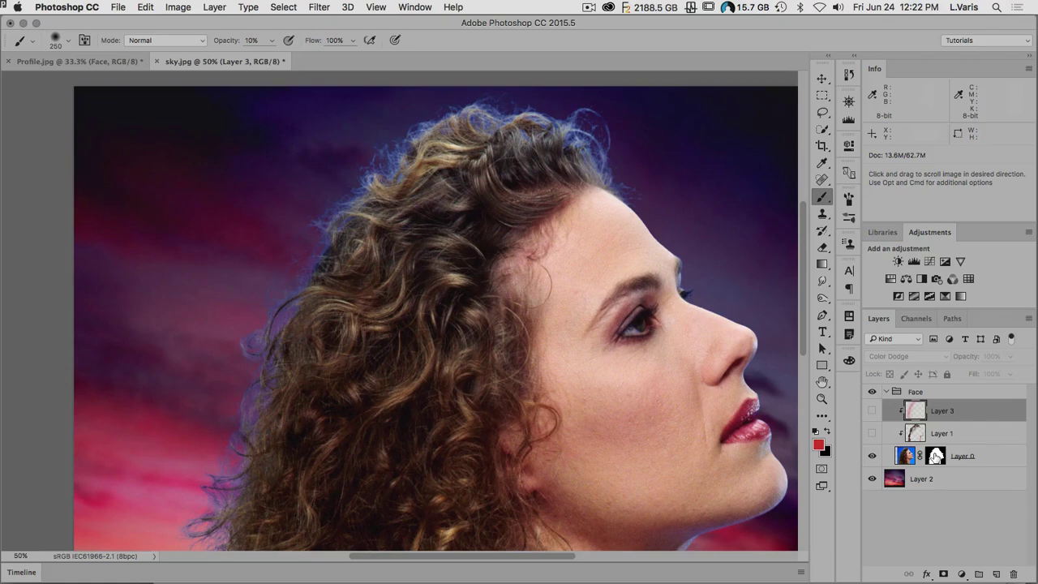
# Step: Switch Layer 0's mask off and on to compare the cut-out hair with the original blue background
pyautogui.rightClick(936, 457)
pyautogui.click(902, 457)
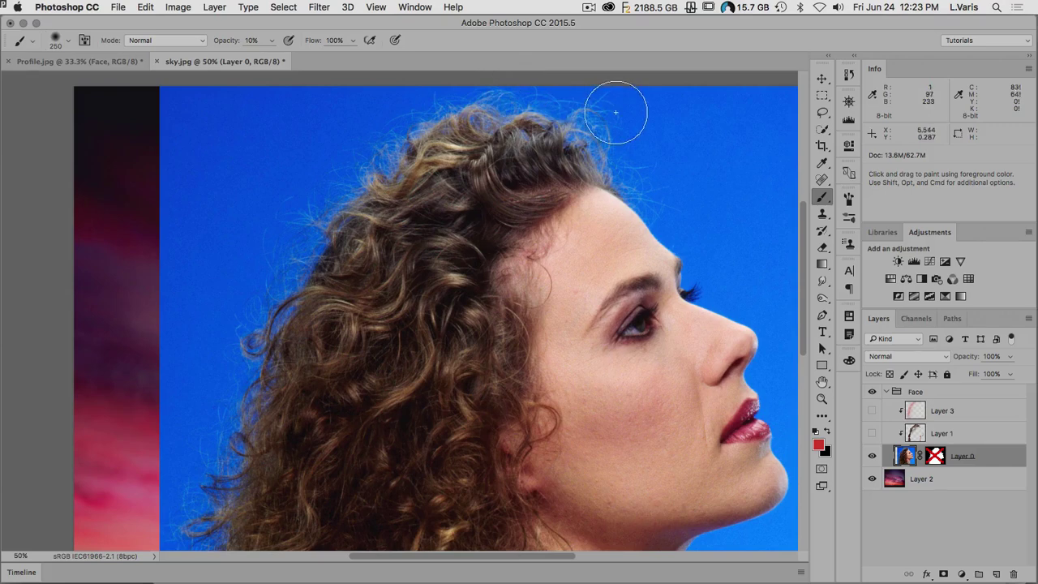
pyautogui.click(936, 455)
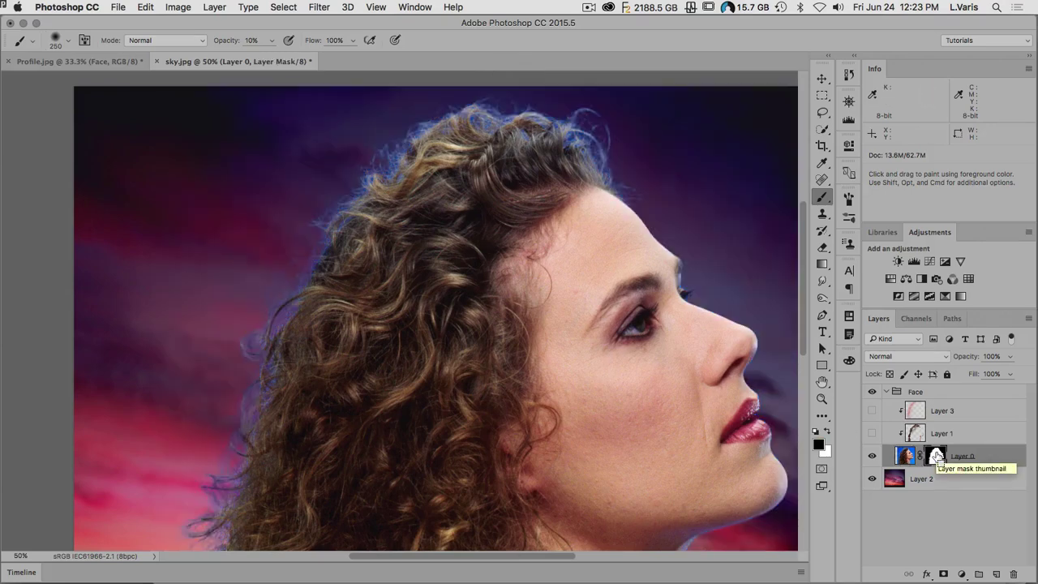
pyautogui.moveTo(937, 456); pyautogui.dragTo(938, 458)
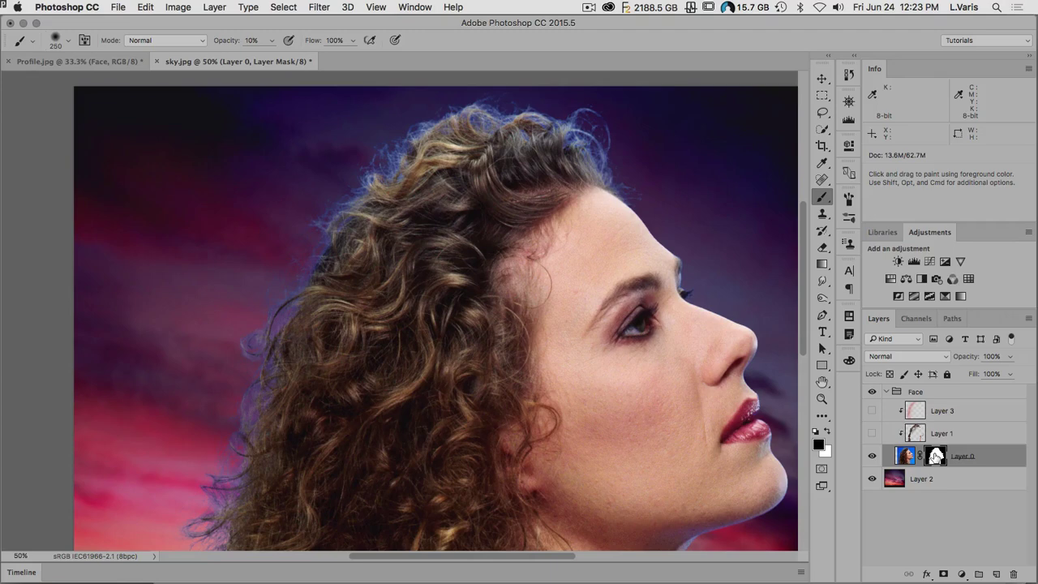
pyautogui.rightClick(936, 455)
pyautogui.click(932, 460)
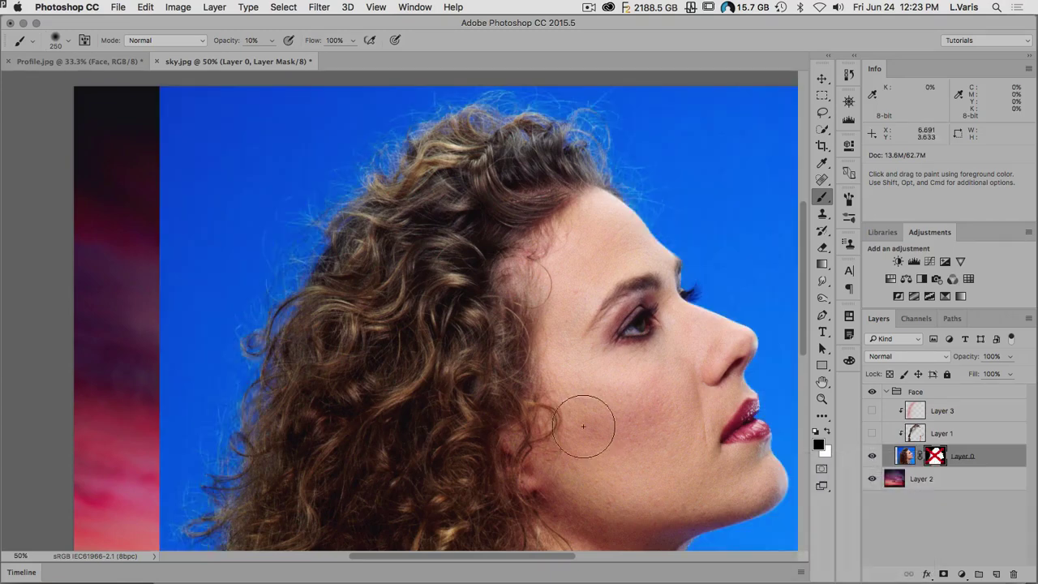
pyautogui.press('super+z')
pyautogui.press('super+z')
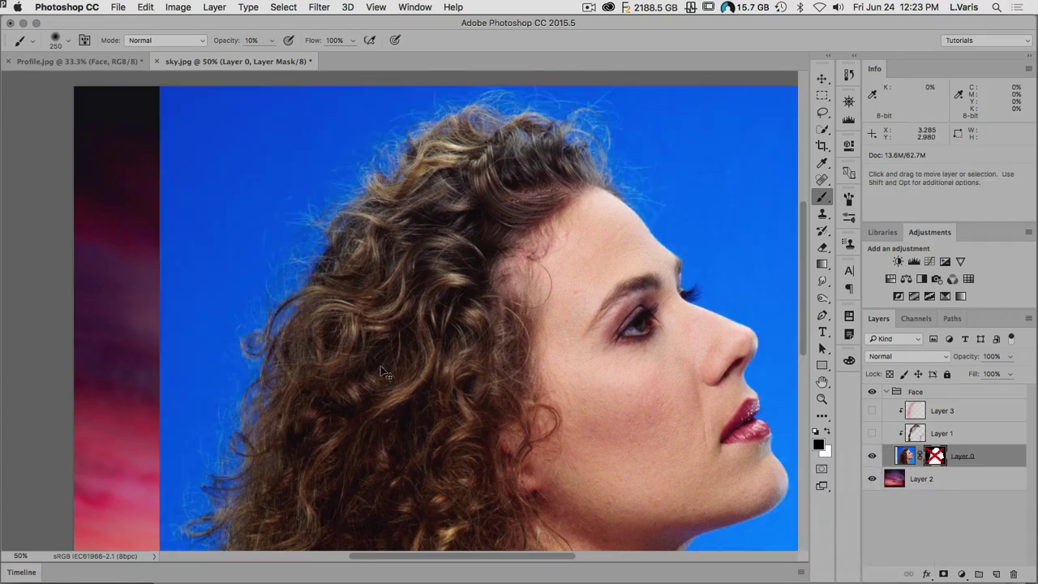
pyautogui.press('super+z')
pyautogui.press('super+z')
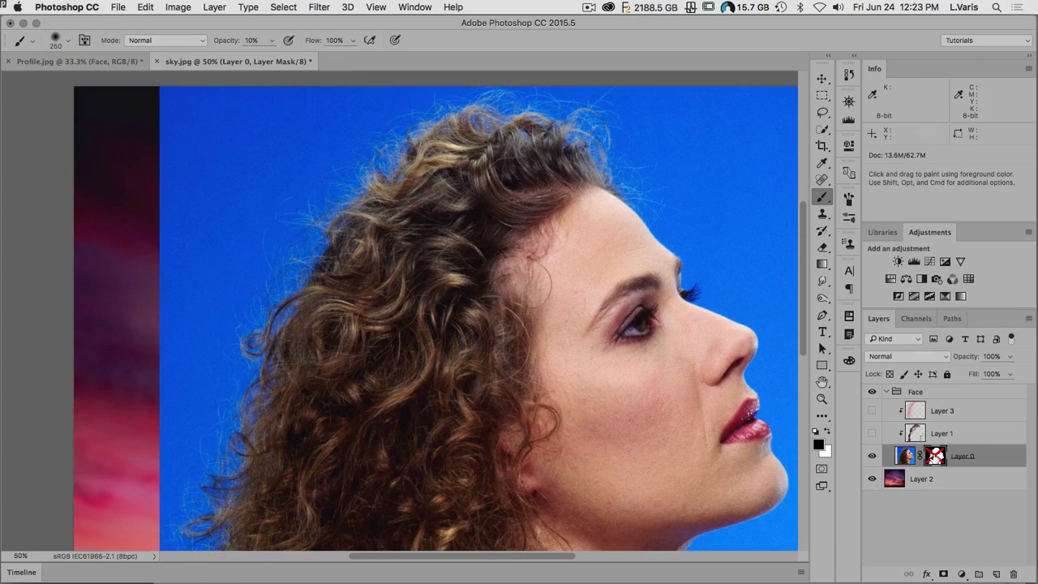
pyautogui.keyDown('shift'); pyautogui.click(935, 456); pyautogui.keyUp('shift')
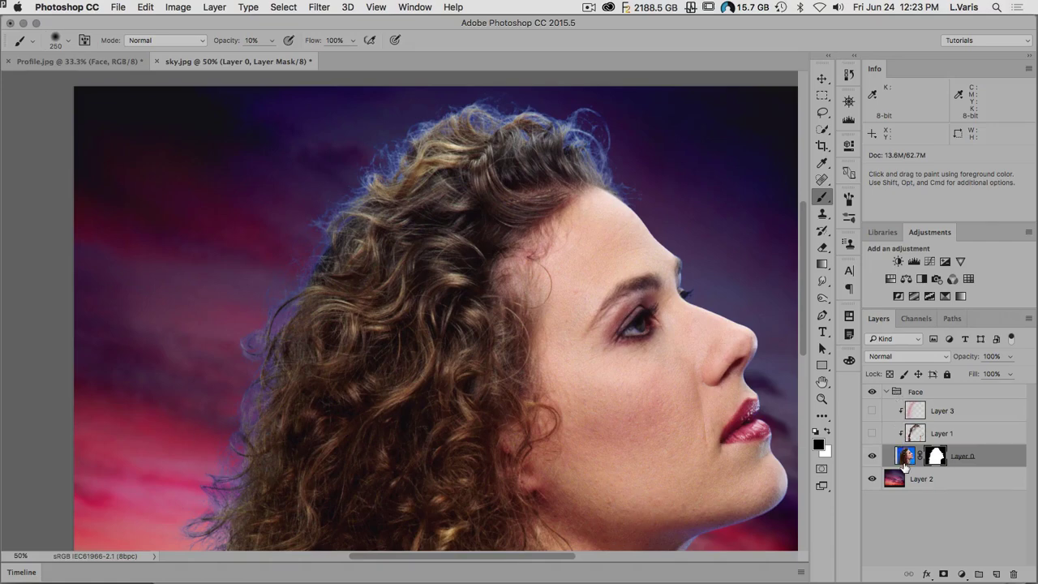
# Step: Duplicate Layer 0 above the Face group and delete the copy's layer mask without applying it
pyautogui.moveTo(906, 456); pyautogui.dragTo(902, 388)
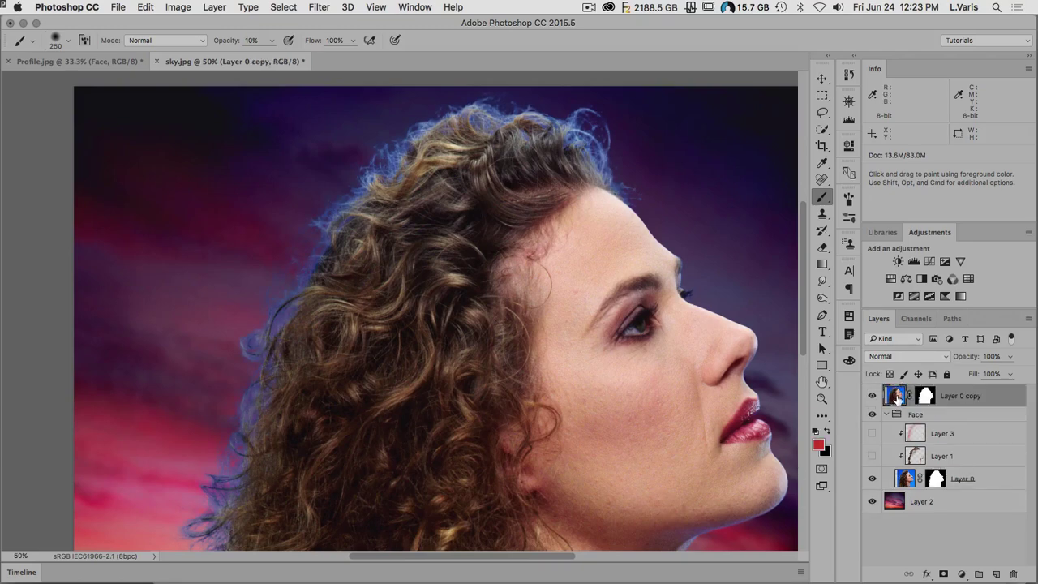
pyautogui.click(886, 416)
pyautogui.moveTo(925, 396); pyautogui.dragTo(1013, 575)
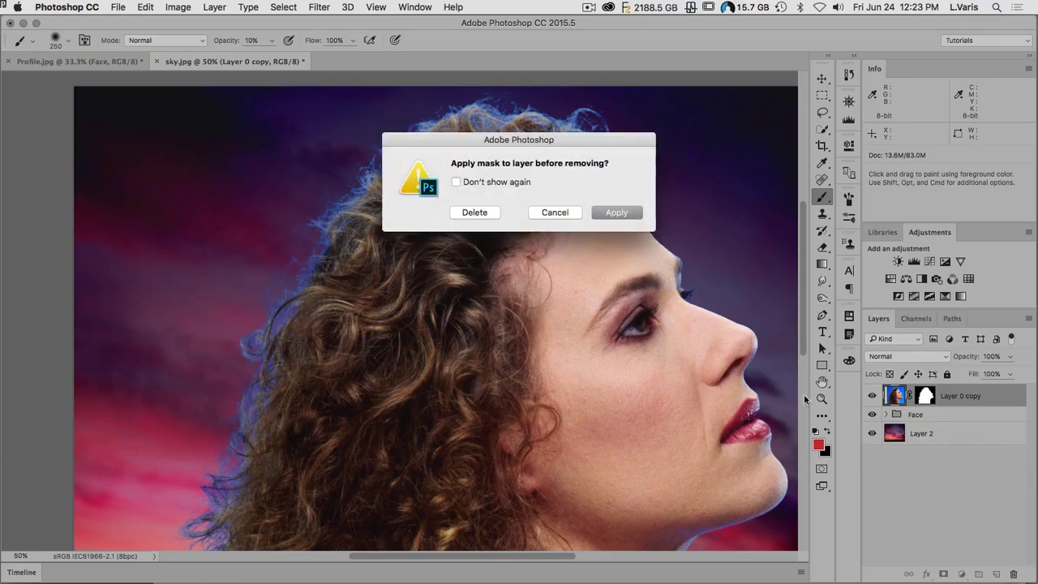
pyautogui.click(474, 212)
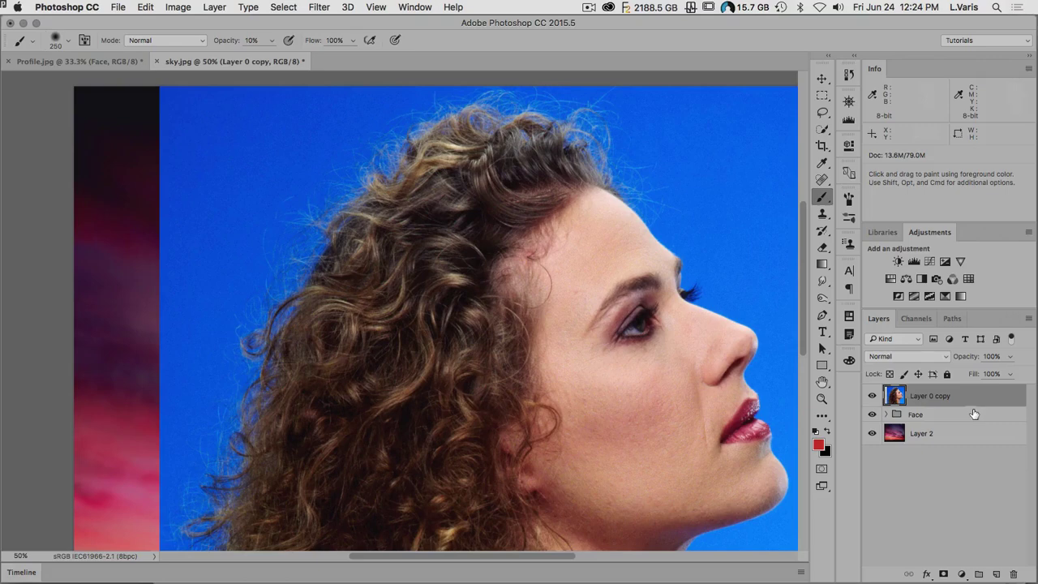
# Step: Compare the Red, Green and Blue channels to examine how the fine hair contrasts with the background
pyautogui.click(920, 318)
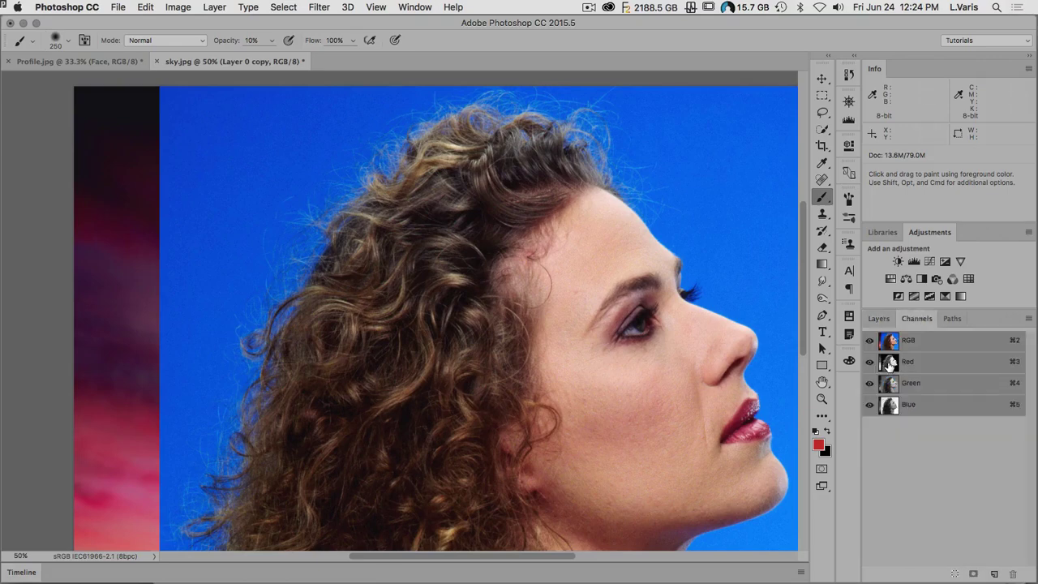
pyautogui.click(890, 365)
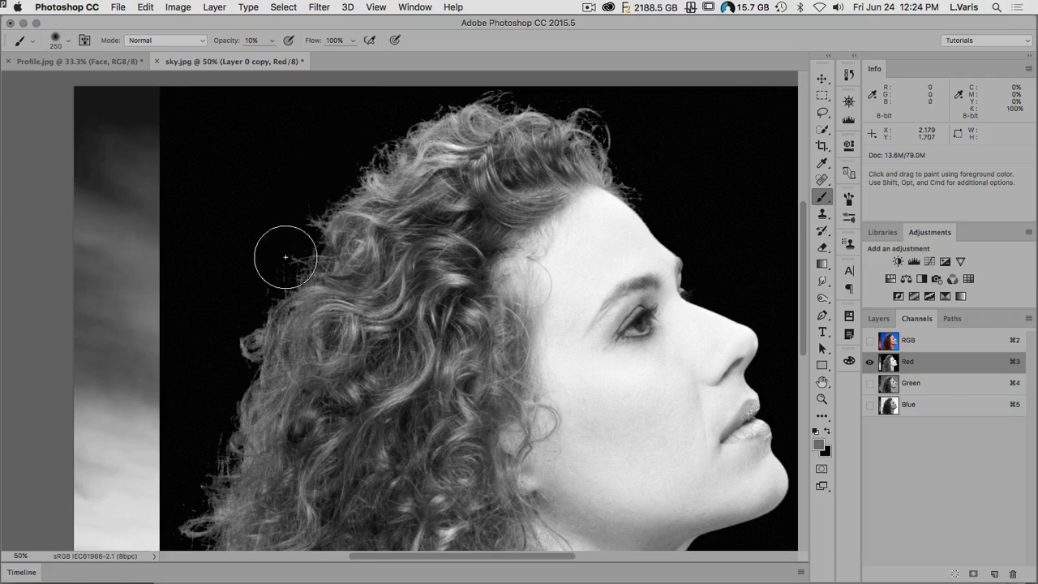
pyautogui.click(888, 387)
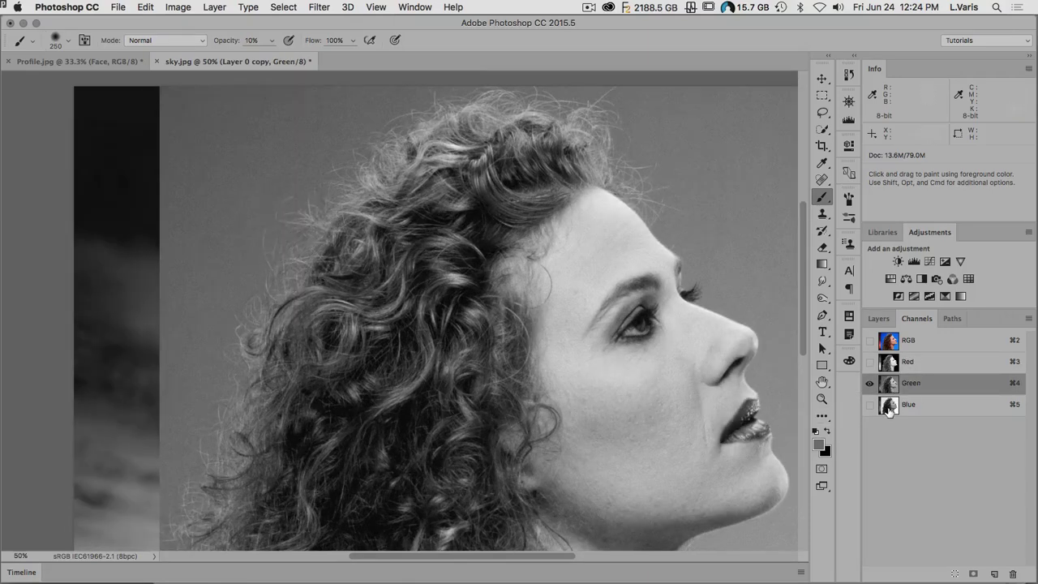
pyautogui.click(888, 405)
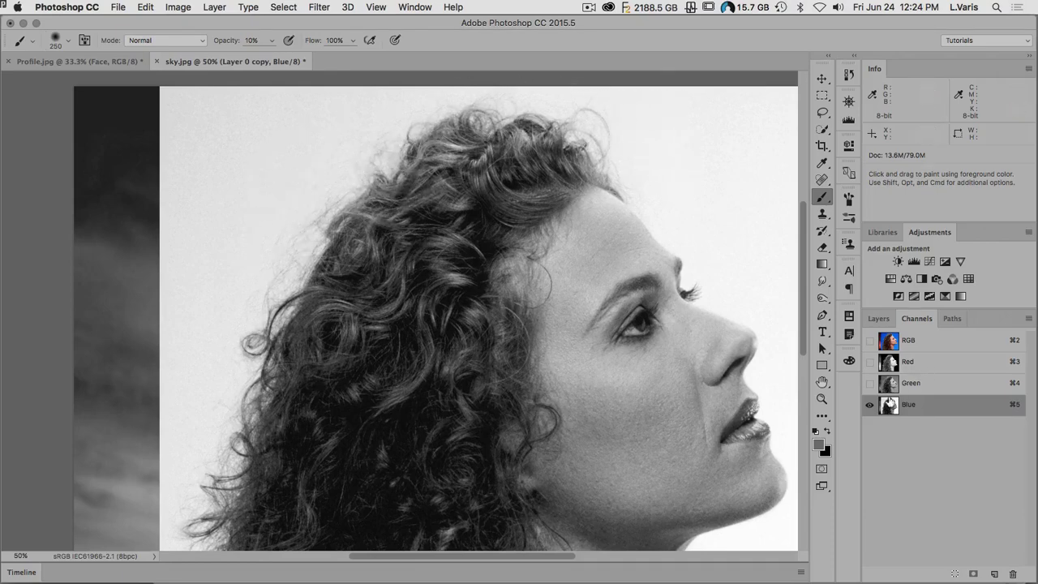
pyautogui.click(890, 385)
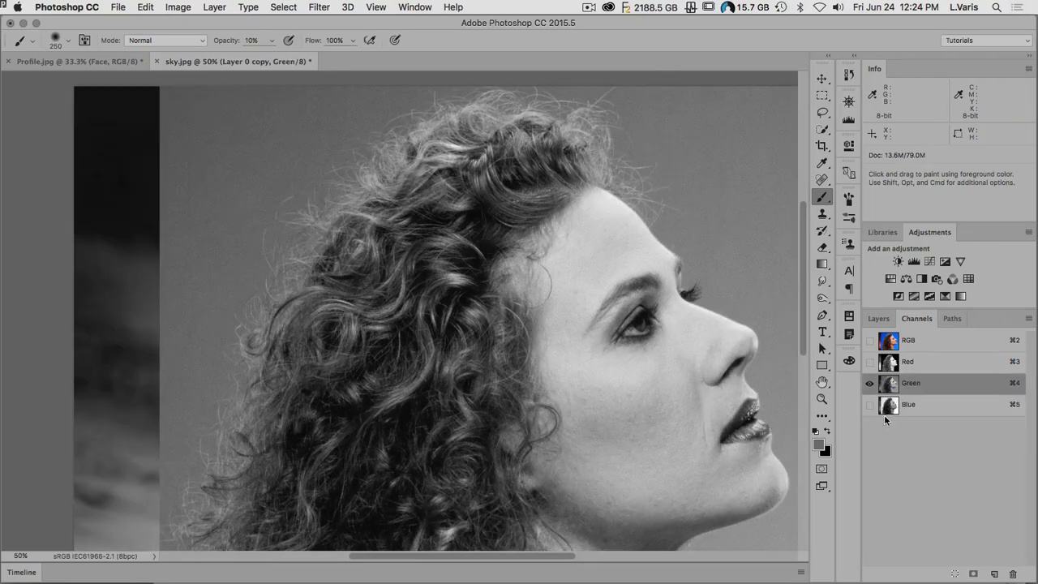
pyautogui.click(892, 344)
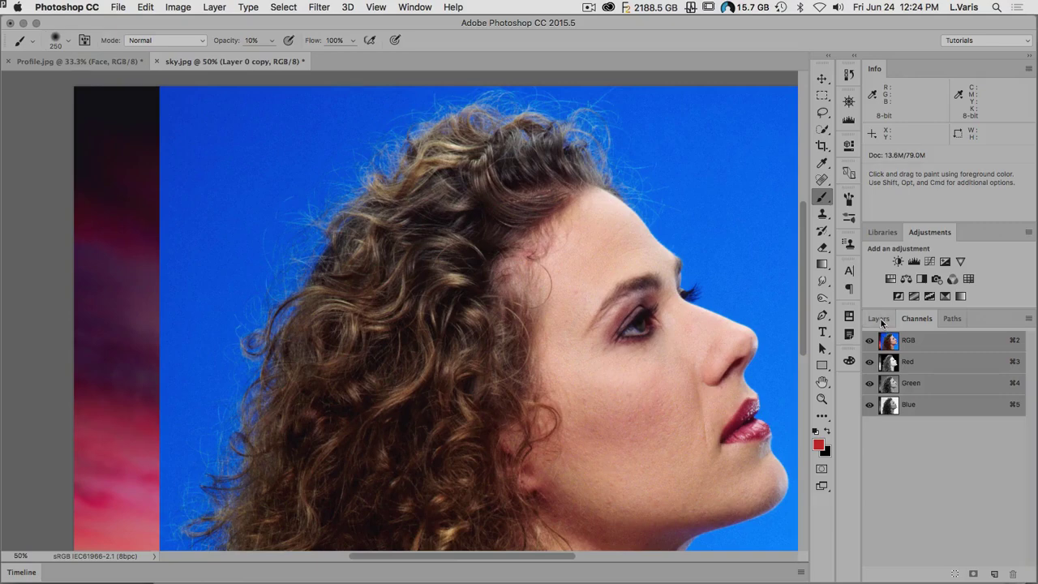
pyautogui.click(879, 319)
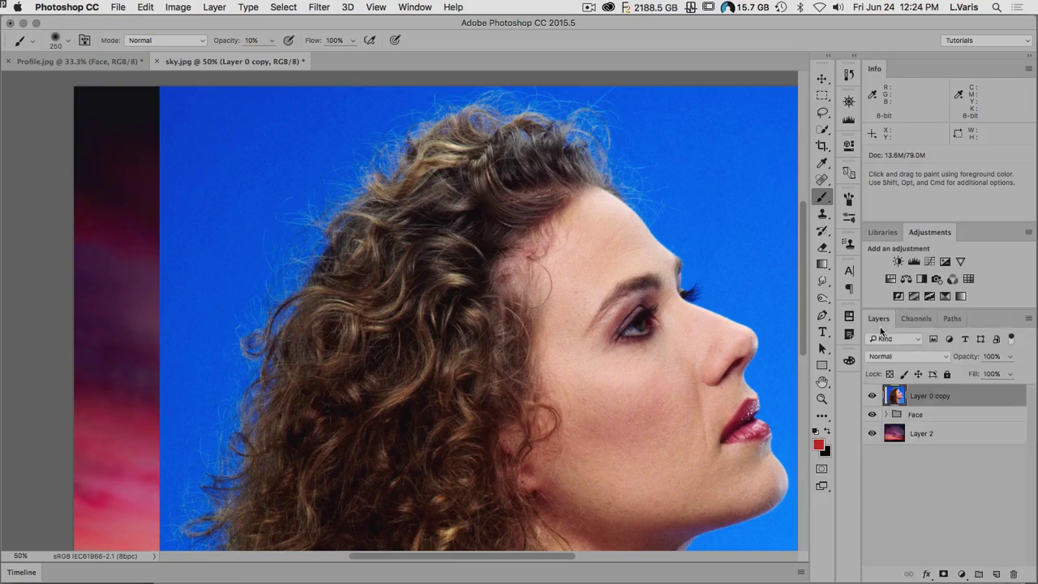
# Step: Add a Channel Mixer adjustment clipped to Layer 0 copy with the Black & White with Green Filter (RGB) preset
pyautogui.click(953, 280)
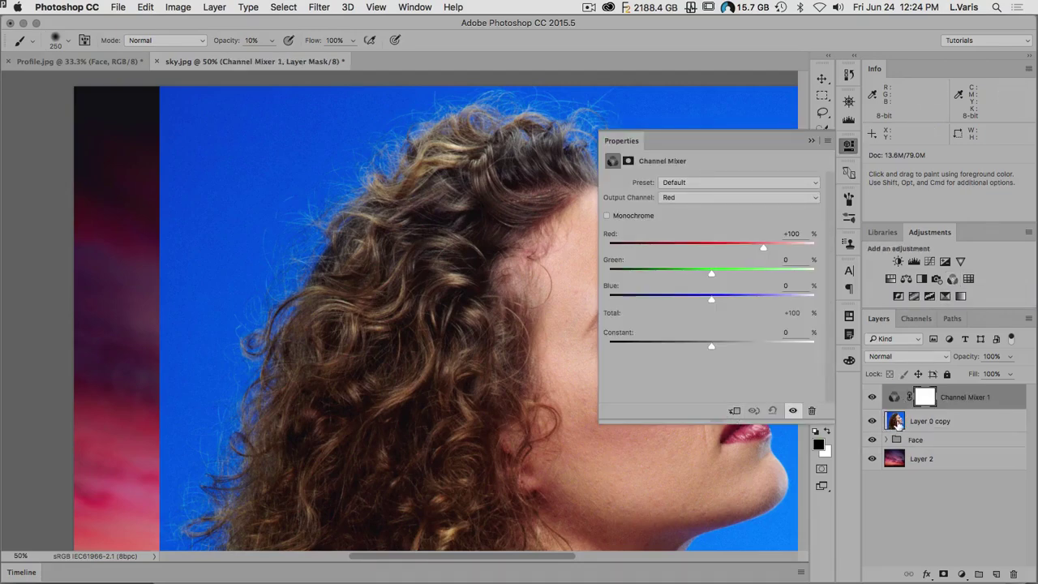
pyautogui.click(734, 410)
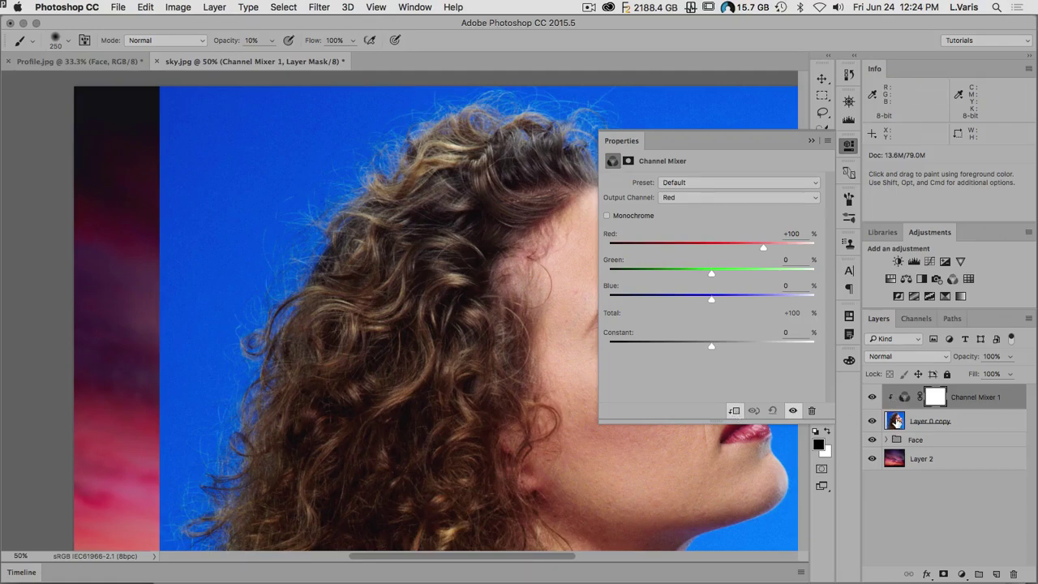
pyautogui.click(741, 184)
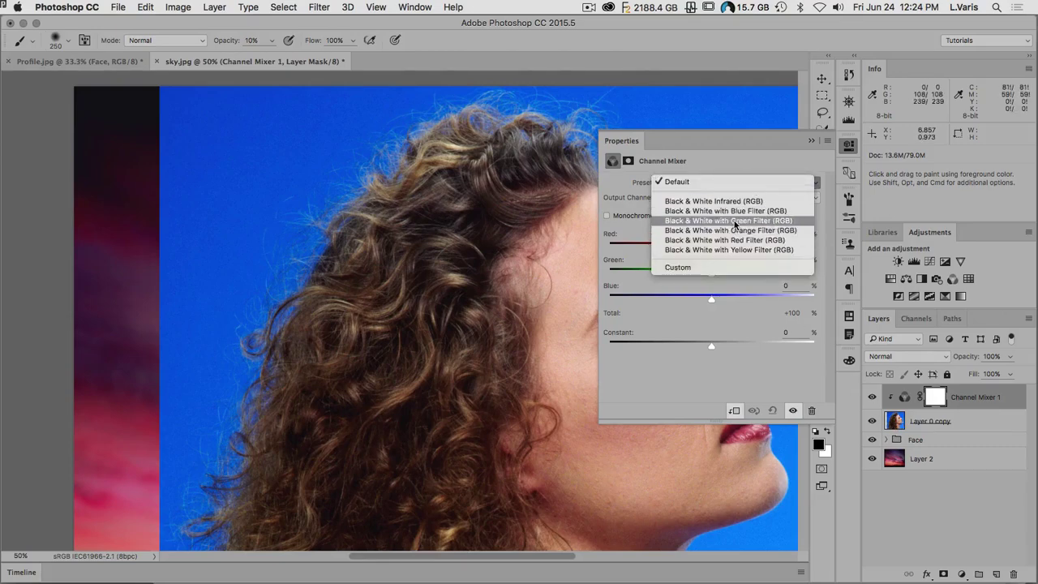
pyautogui.click(735, 221)
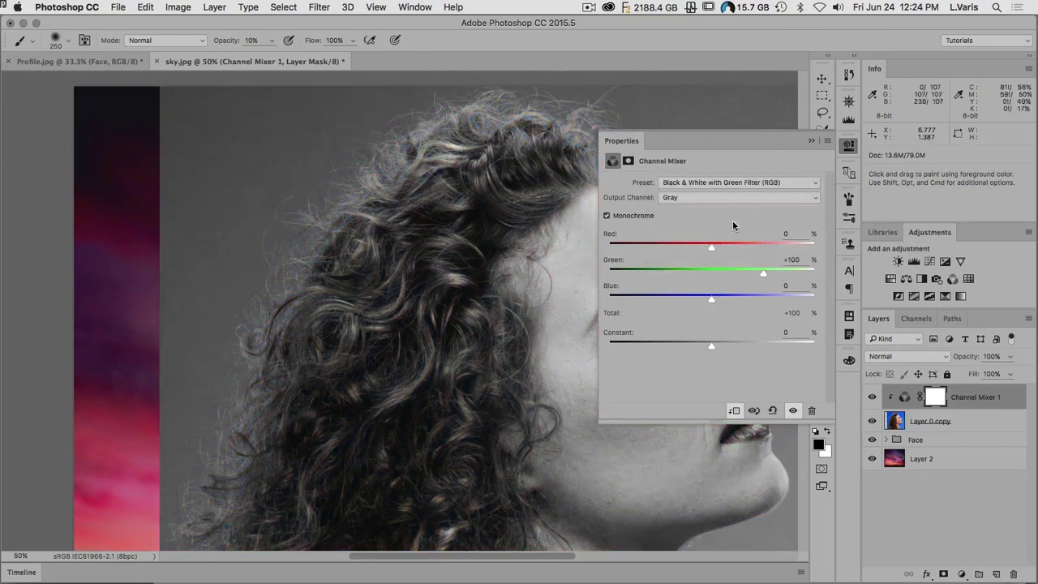
# Step: Set the blending mode of Layer 0 copy to Hard Light
pyautogui.click(848, 147)
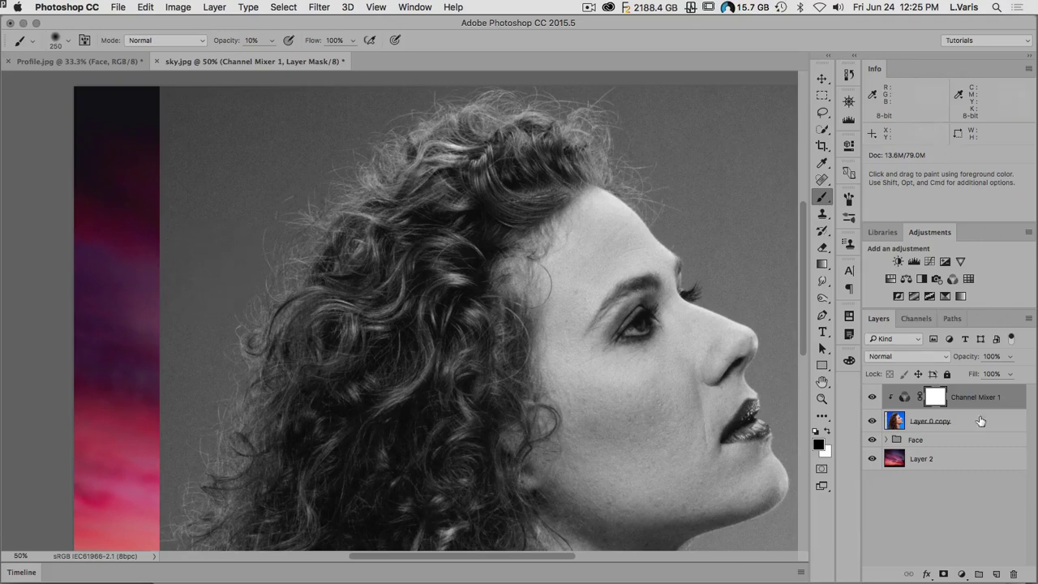
pyautogui.click(894, 420)
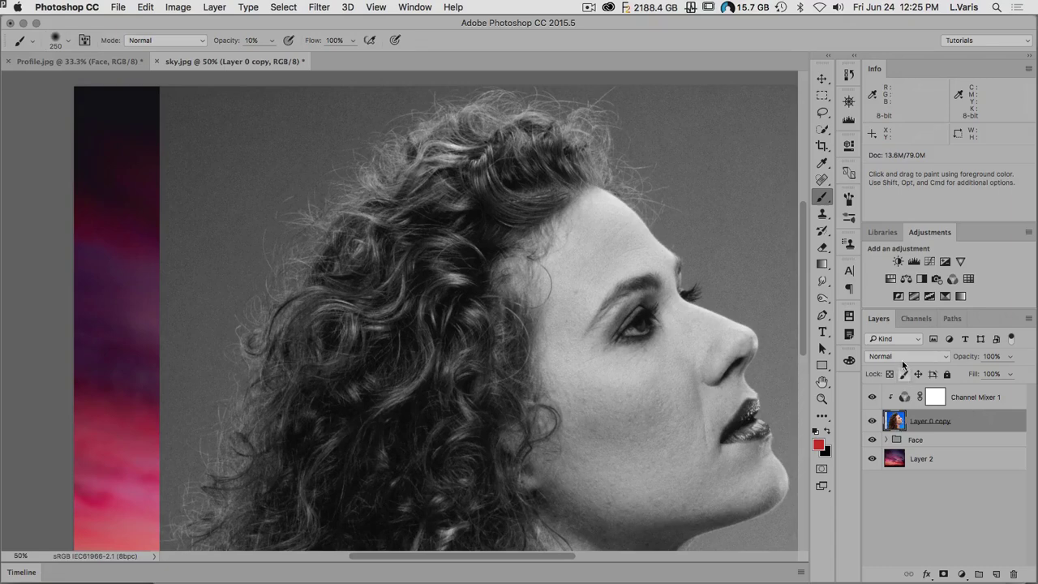
pyautogui.click(905, 357)
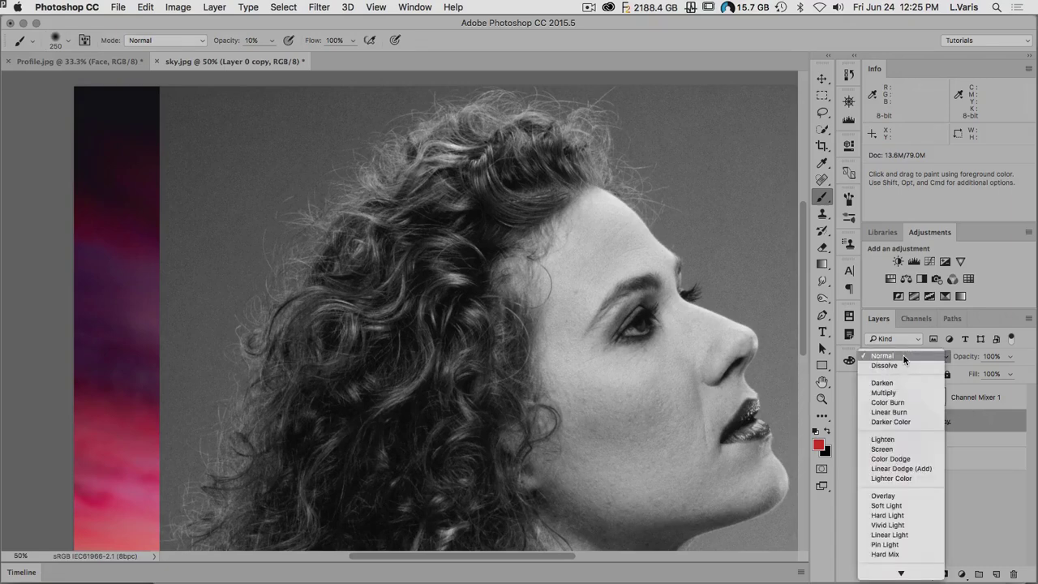
pyautogui.click(889, 516)
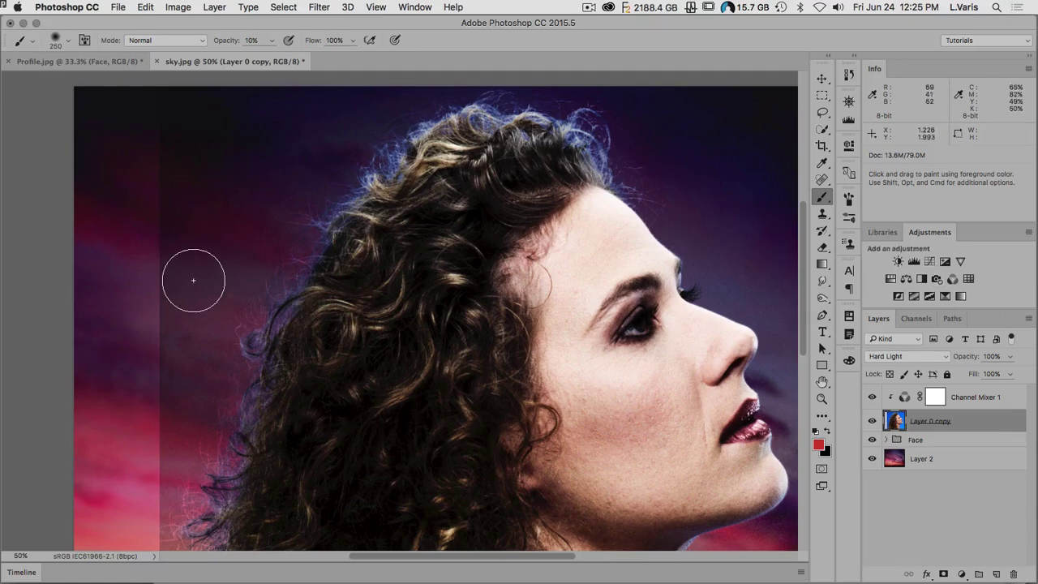
# Step: Add a clipped Curves adjustment above Channel Mixer 1 and place a curve point on the gray background tone beside the hair
pyautogui.click(929, 261)
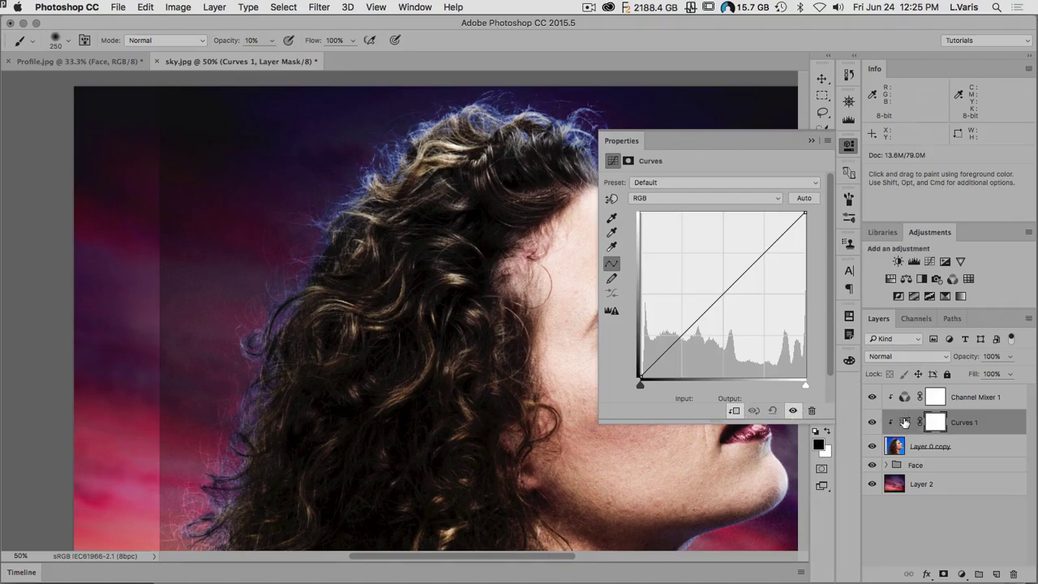
pyautogui.moveTo(904, 421); pyautogui.dragTo(903, 394)
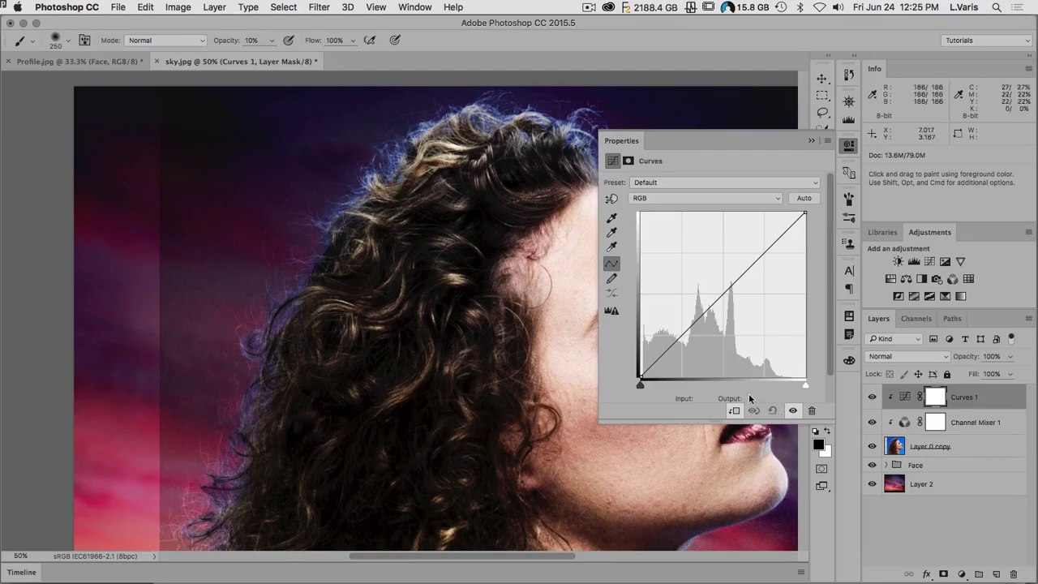
pyautogui.click(613, 199)
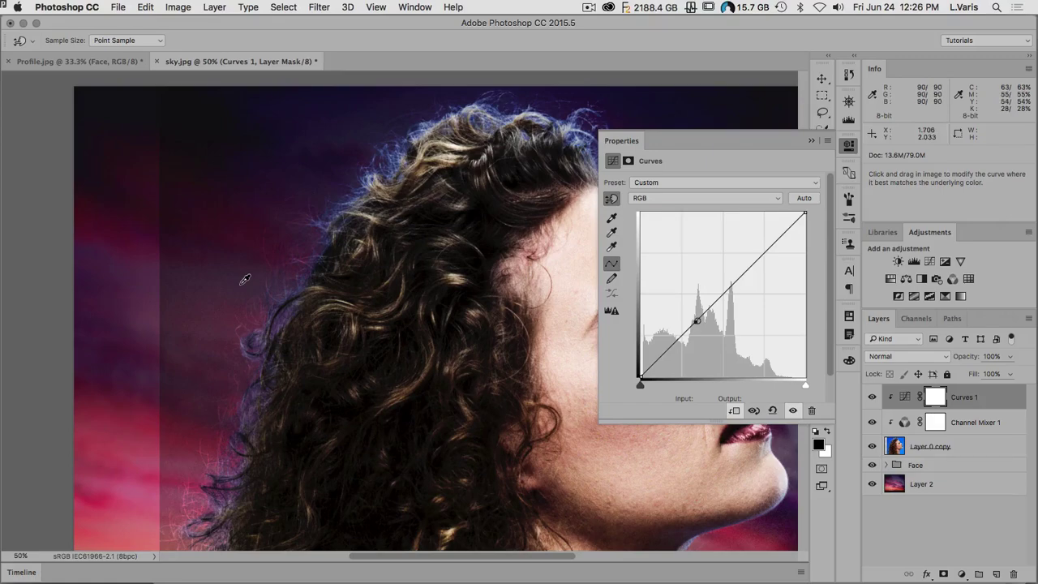
# Step: Raise the RGB curve at input 90 until the copy's background blends into the sunset sky behind the hair
pyautogui.press('Up')
pyautogui.press('Up')
pyautogui.press('Up')
pyautogui.press('Up')
pyautogui.press('Up')
pyautogui.press('Up')
pyautogui.press('Up')
pyautogui.press('Up')
pyautogui.press('Up')
pyautogui.press('Up')
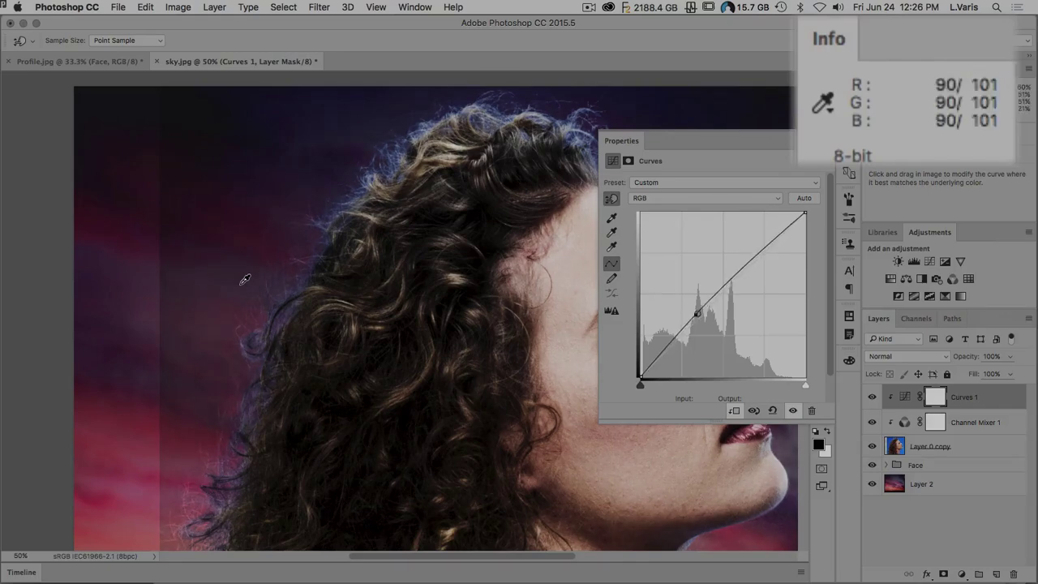
pyautogui.press('Up')
pyautogui.press('Up')
pyautogui.press('Up')
pyautogui.press('Up')
pyautogui.press('Up')
pyautogui.press('Up')
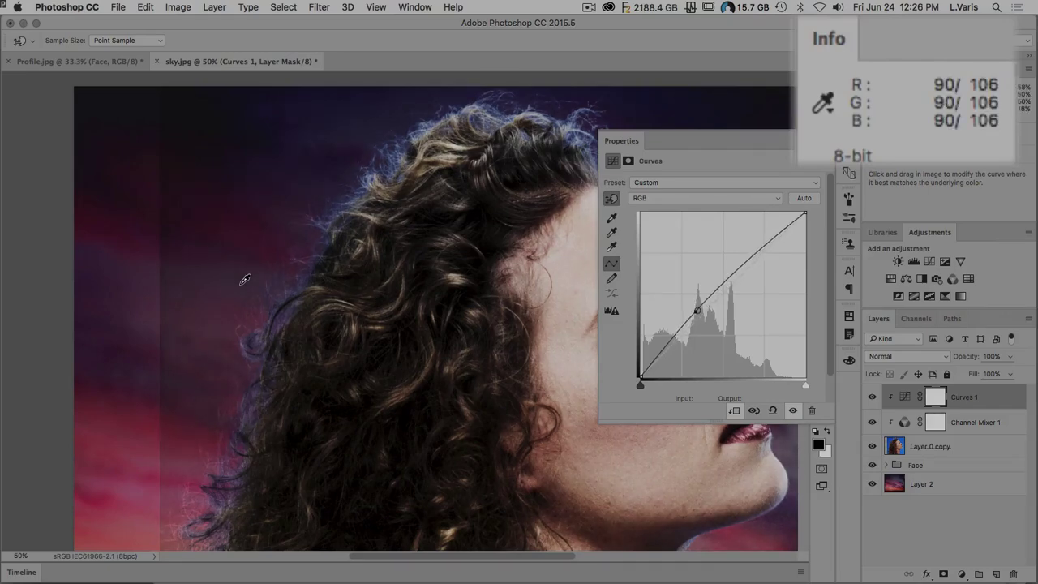
pyautogui.press('Up')
pyautogui.press('Up')
pyautogui.press('Up')
pyautogui.press('Up')
pyautogui.press('Up')
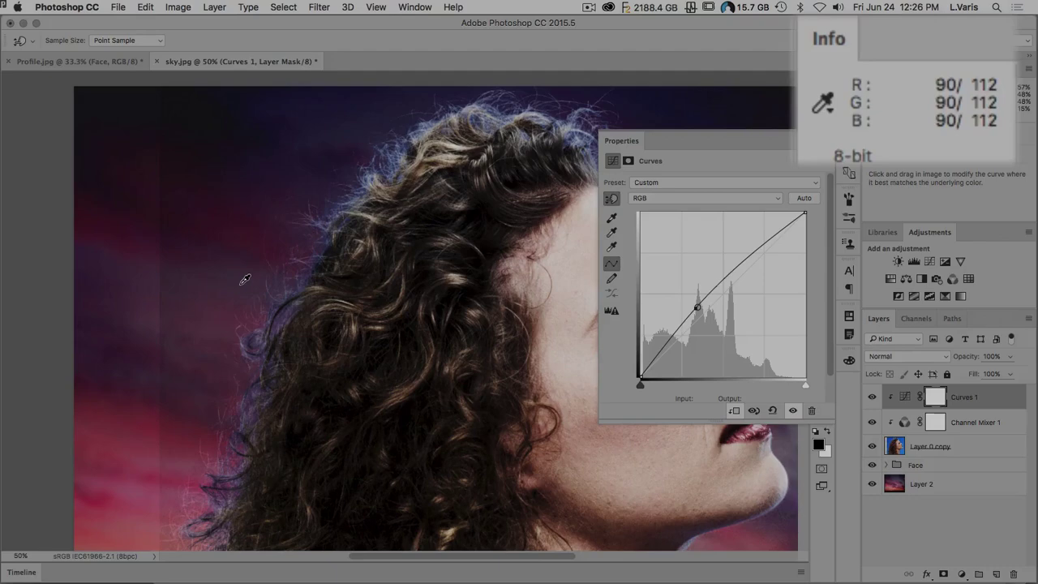
pyautogui.press('Up')
pyautogui.press('Up')
pyautogui.press('Up')
pyautogui.press('Up')
pyautogui.press('Up')
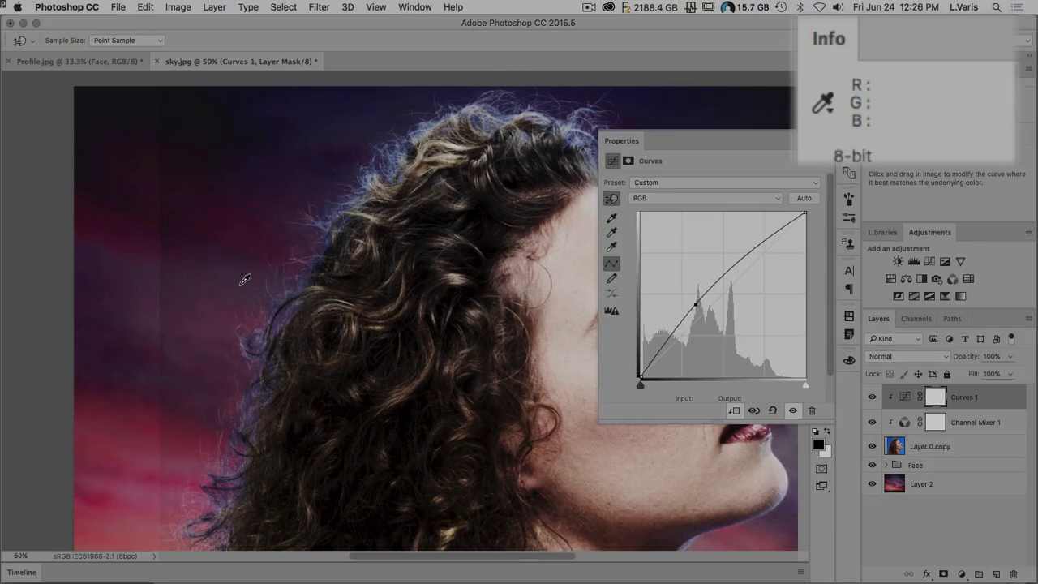
pyautogui.press('Up')
pyautogui.press('Up')
pyautogui.press('Up')
pyautogui.press('Up')
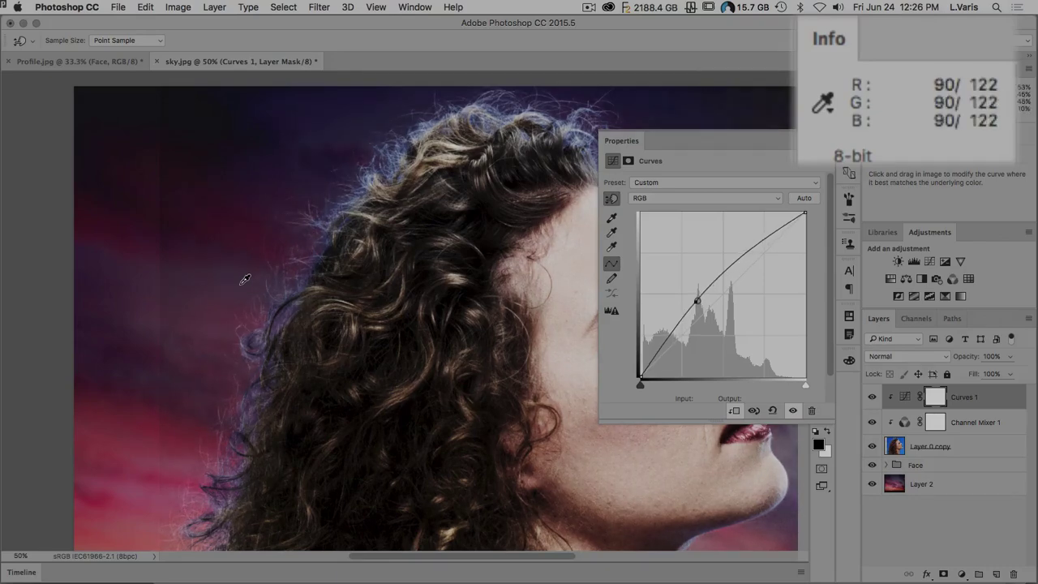
pyautogui.press('Up')
pyautogui.press('Up')
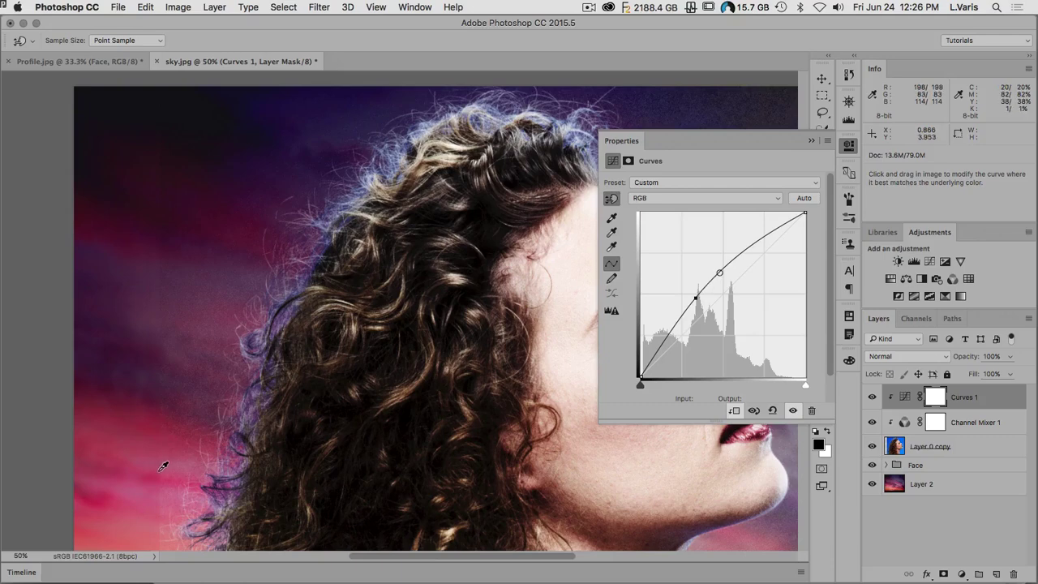
pyautogui.click(848, 148)
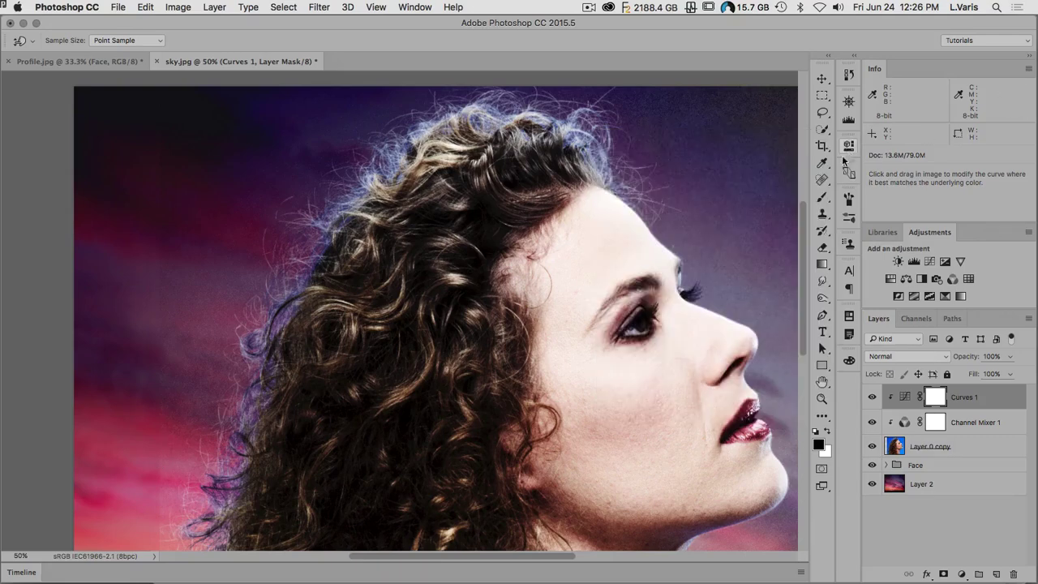
# Step: Set the brush opacity to 100% and add a white layer mask to Layer 0 copy
pyautogui.moveTo(601, 361); pyautogui.dragTo(580, 363)
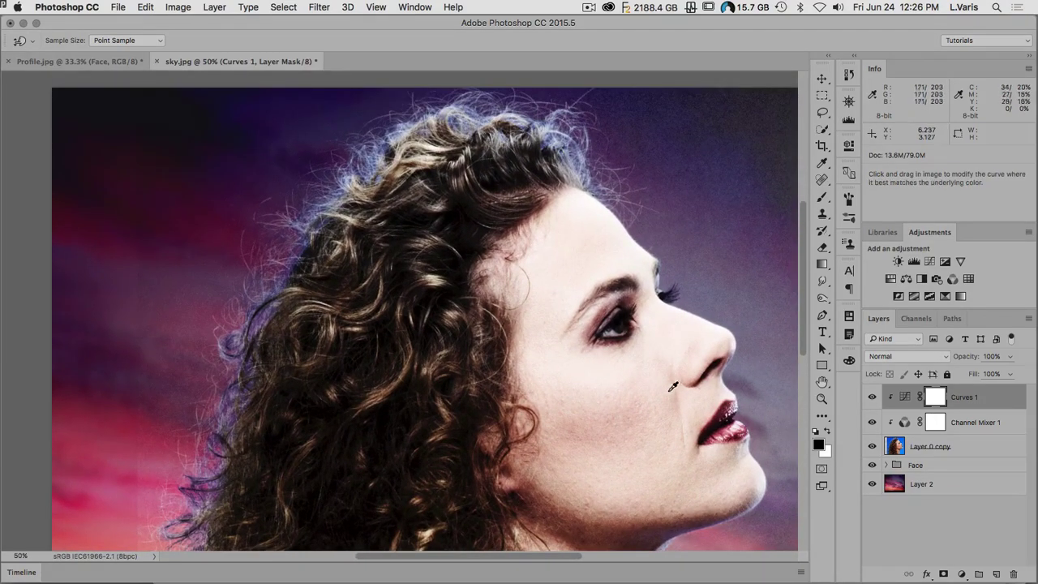
pyautogui.click(823, 198)
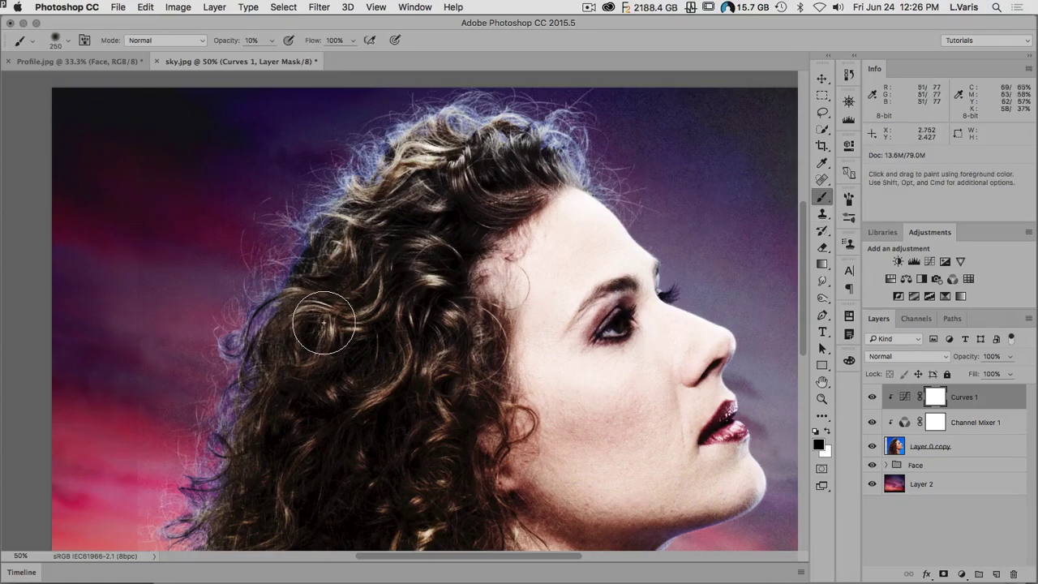
pyautogui.press('super+minus')
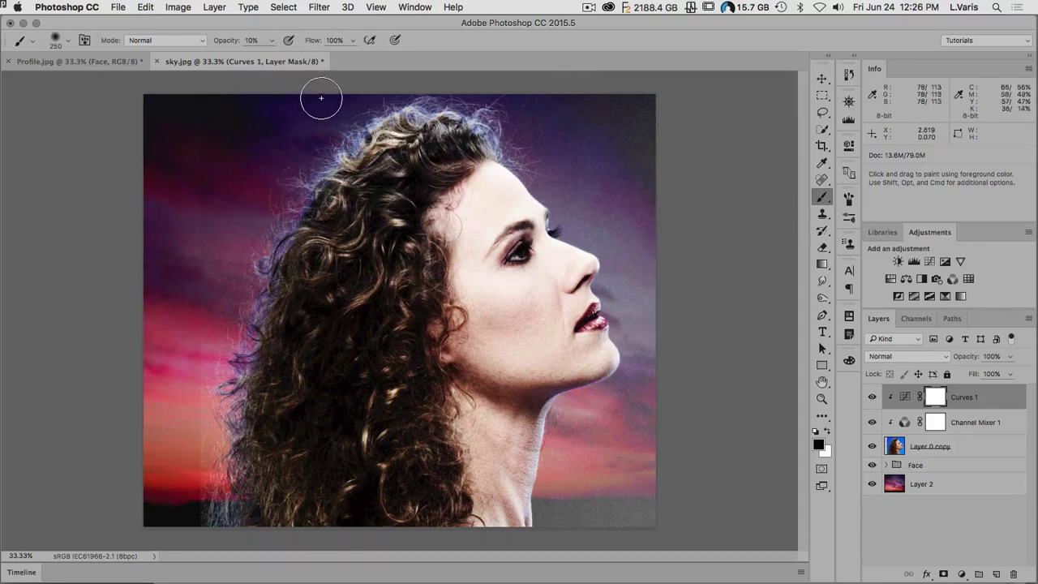
pyautogui.press('0')
pyautogui.click(930, 446)
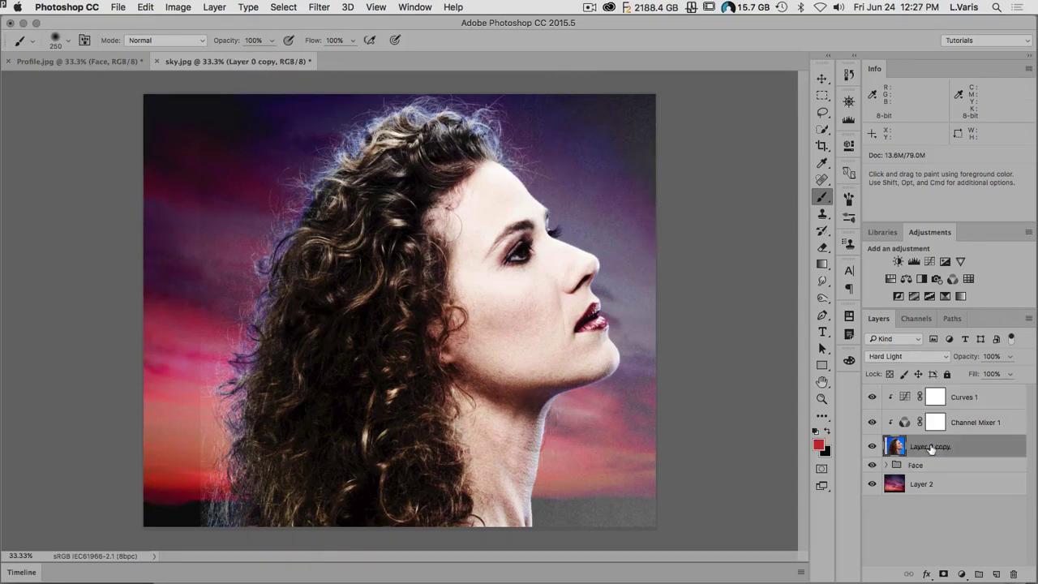
pyautogui.click(943, 574)
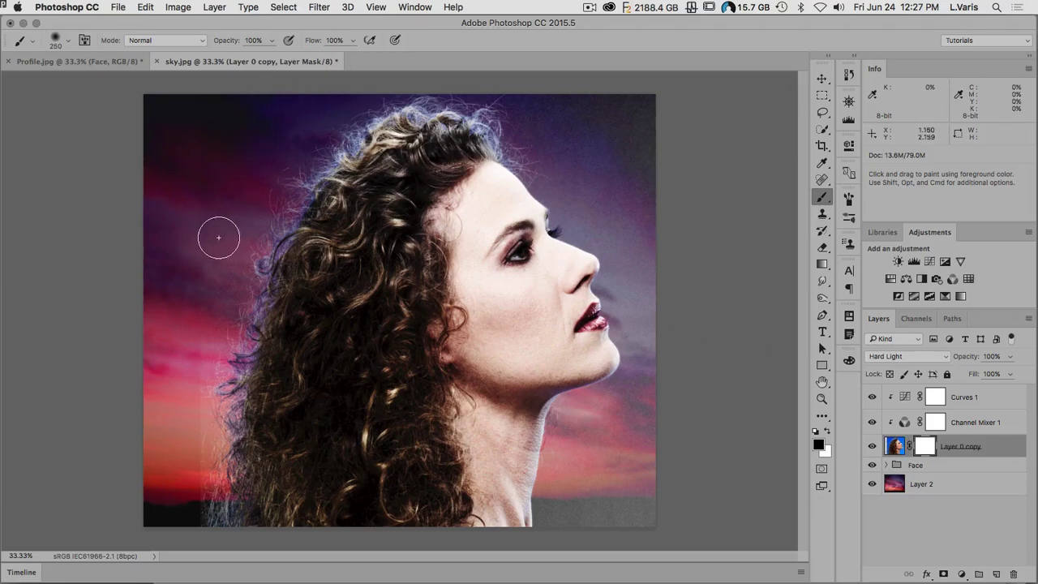
# Step: Paint black on the Layer 0 copy mask over the sky around the head, keeping the area near the wispy hair edges
pyautogui.moveTo(253, 115)
pyautogui.mouseDown()
pyautogui.moveTo(223, 116)
pyautogui.moveTo(192, 176)
pyautogui.moveTo(241, 99)
pyautogui.moveTo(211, 180)
pyautogui.moveTo(305, 92)
pyautogui.moveTo(265, 127)
pyautogui.moveTo(307, 106)
pyautogui.mouseUp()
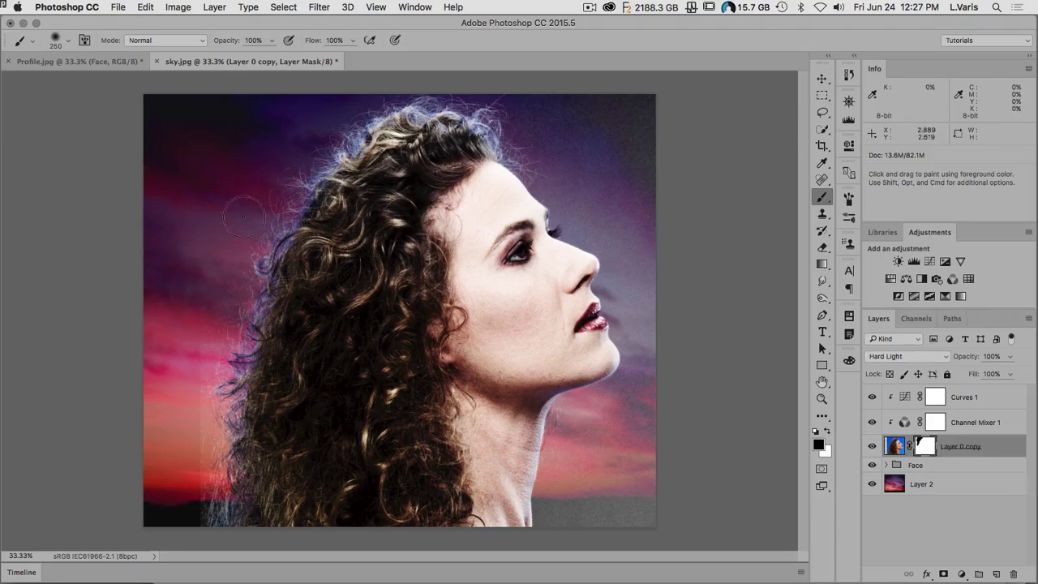
pyautogui.moveTo(180, 411)
pyautogui.mouseDown()
pyautogui.moveTo(183, 442)
pyautogui.moveTo(190, 382)
pyautogui.moveTo(186, 528)
pyautogui.mouseUp()
pyautogui.moveTo(188, 452)
pyautogui.mouseDown()
pyautogui.moveTo(180, 426)
pyautogui.moveTo(195, 344)
pyautogui.mouseUp()
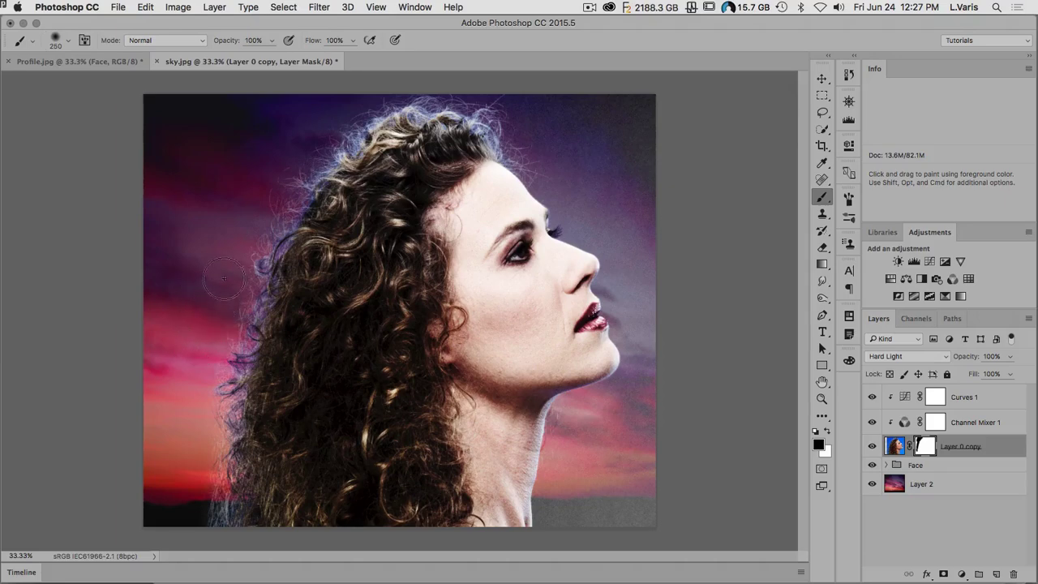
pyautogui.moveTo(230, 200)
pyautogui.mouseDown()
pyautogui.moveTo(532, 89)
pyautogui.moveTo(527, 121)
pyautogui.moveTo(570, 104)
pyautogui.moveTo(545, 128)
pyautogui.moveTo(564, 188)
pyautogui.moveTo(586, 170)
pyautogui.moveTo(608, 106)
pyautogui.moveTo(644, 170)
pyautogui.moveTo(596, 151)
pyautogui.moveTo(575, 157)
pyautogui.moveTo(555, 121)
pyautogui.moveTo(535, 114)
pyautogui.moveTo(545, 204)
pyautogui.moveTo(598, 265)
pyautogui.moveTo(620, 371)
pyautogui.moveTo(610, 158)
pyautogui.moveTo(605, 236)
pyautogui.moveTo(634, 295)
pyautogui.moveTo(638, 268)
pyautogui.moveTo(636, 422)
pyautogui.moveTo(590, 376)
pyautogui.moveTo(535, 489)
pyautogui.moveTo(534, 527)
pyautogui.moveTo(553, 394)
pyautogui.moveTo(535, 518)
pyautogui.moveTo(575, 439)
pyautogui.moveTo(597, 451)
pyautogui.moveTo(602, 517)
pyautogui.moveTo(643, 455)
pyautogui.moveTo(646, 222)
pyautogui.mouseUp()
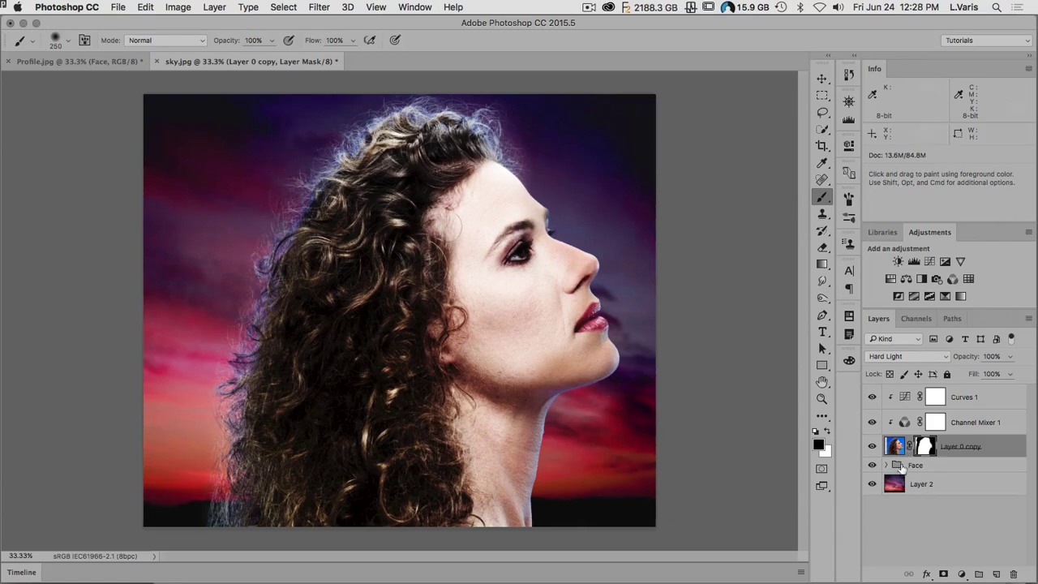
# Step: Group Curves 1, Channel Mixer 1 and Layer 0 copy into a new group named wisps
pyautogui.keyDown('shift'); pyautogui.click(906, 396); pyautogui.keyUp('shift')
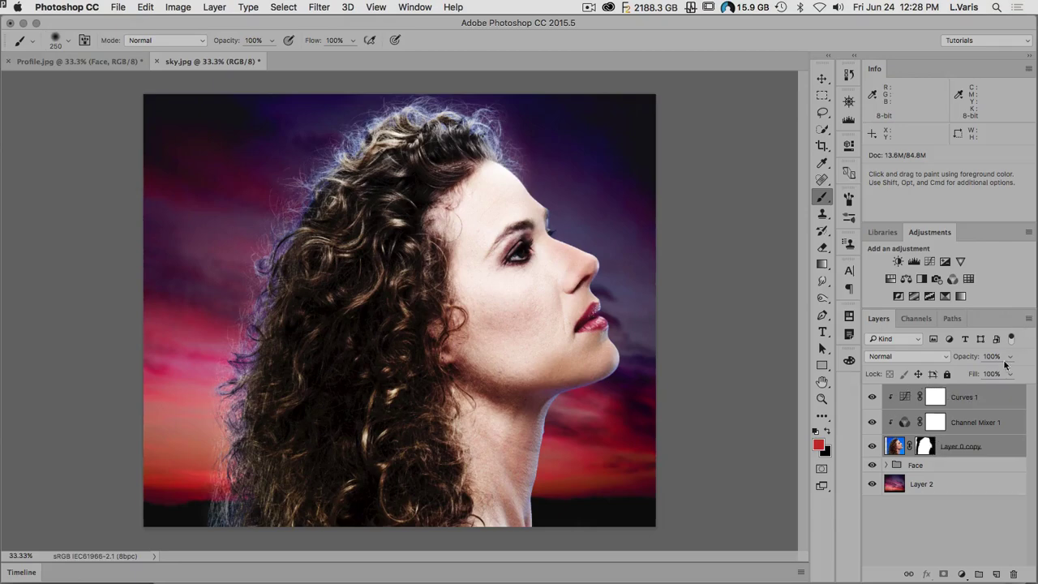
pyautogui.click(1028, 321)
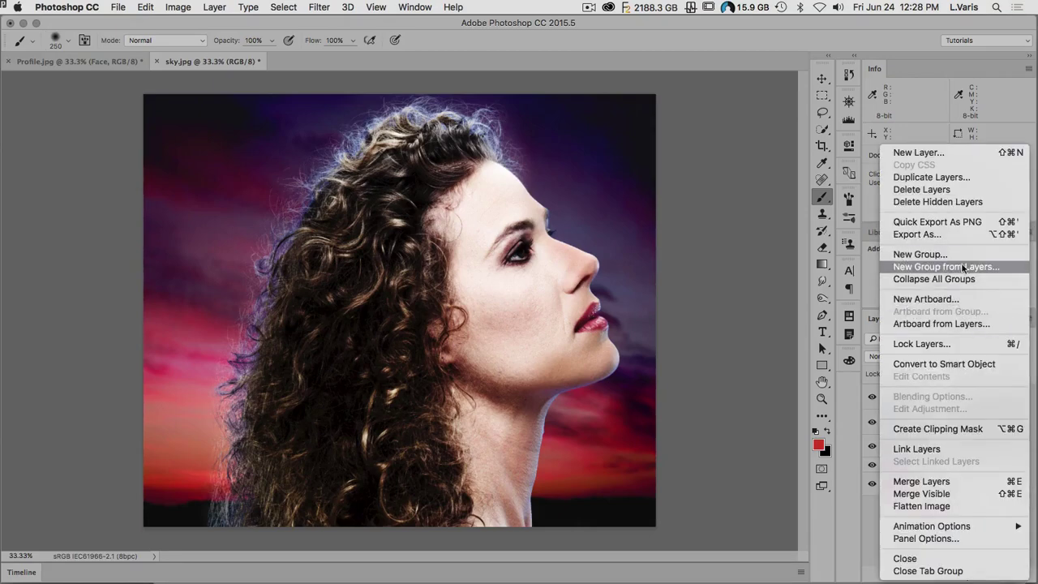
pyautogui.click(933, 266)
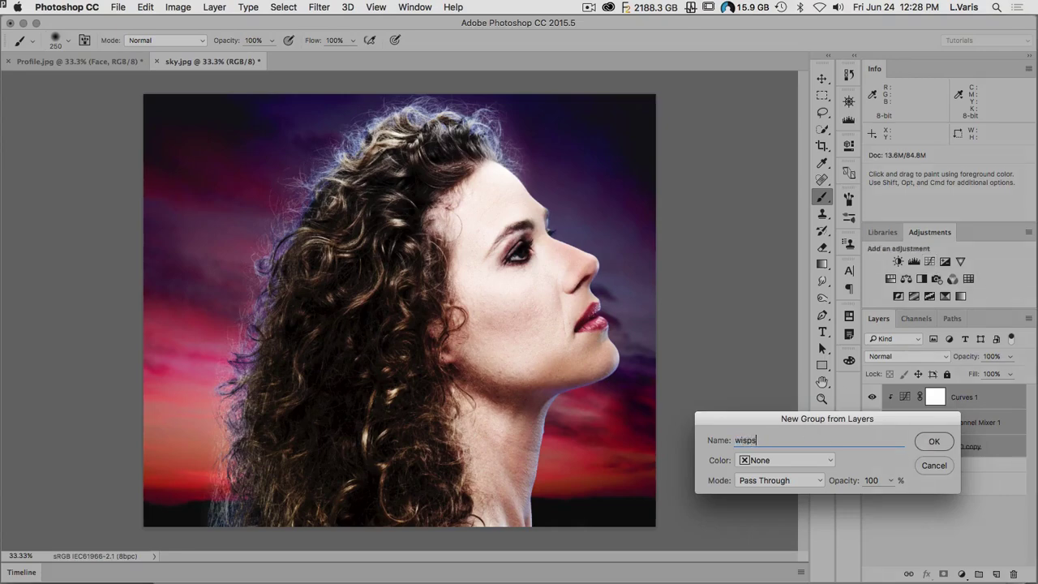
pyautogui.write('wisps')
pyautogui.click(924, 442)
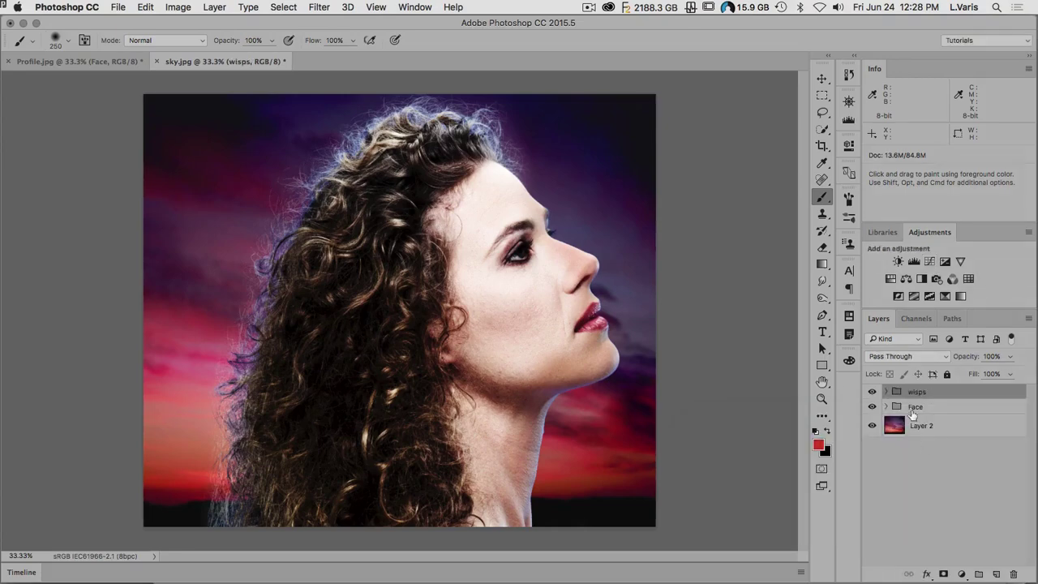
# Step: Move the wisps group below the Face group and show Layer 3 and Layer 1 inside Face
pyautogui.moveTo(896, 391); pyautogui.dragTo(894, 415)
pyautogui.click(871, 406)
pyautogui.click(871, 406)
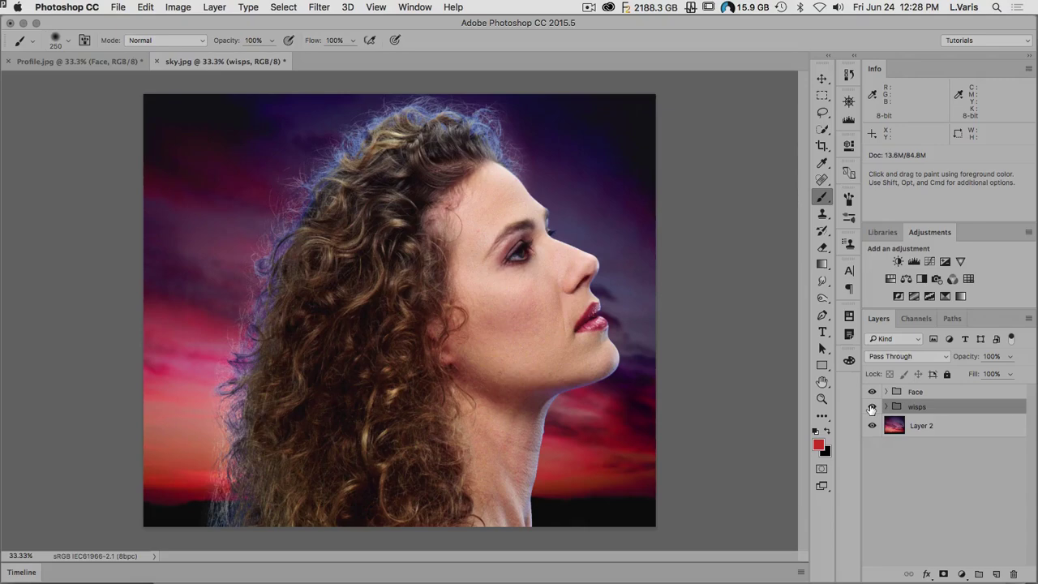
pyautogui.click(885, 392)
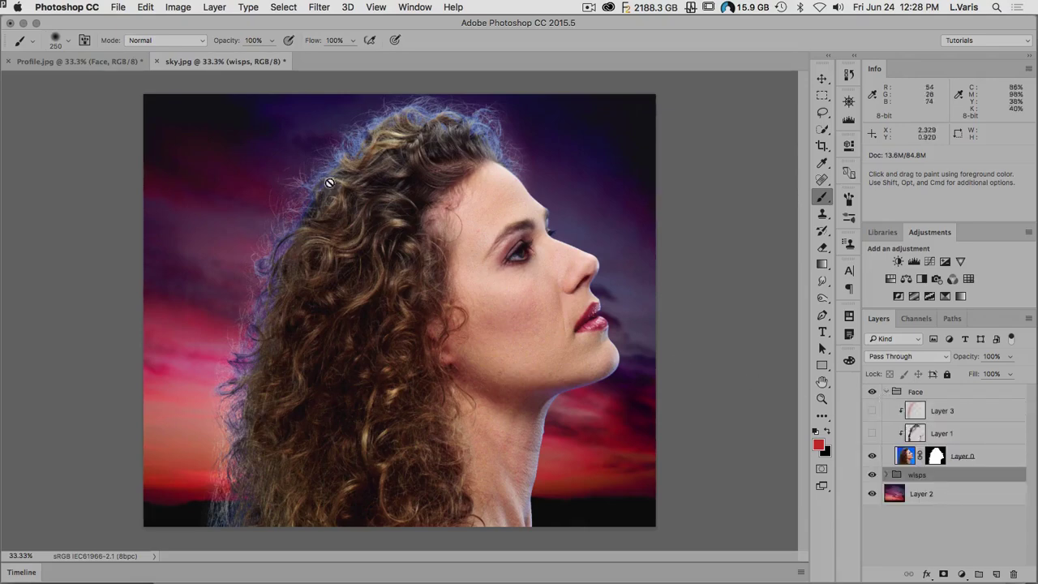
pyautogui.click(871, 410)
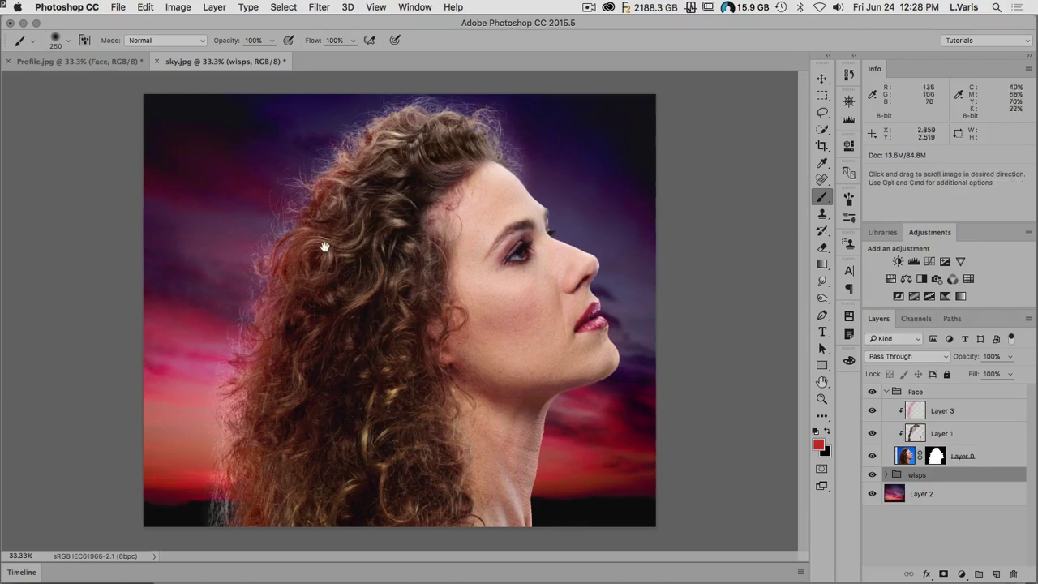
# Step: Switch the wisps group off and on to compare the fine hair detail around the head against the sky
pyautogui.click(310, 210)
pyautogui.click(314, 201)
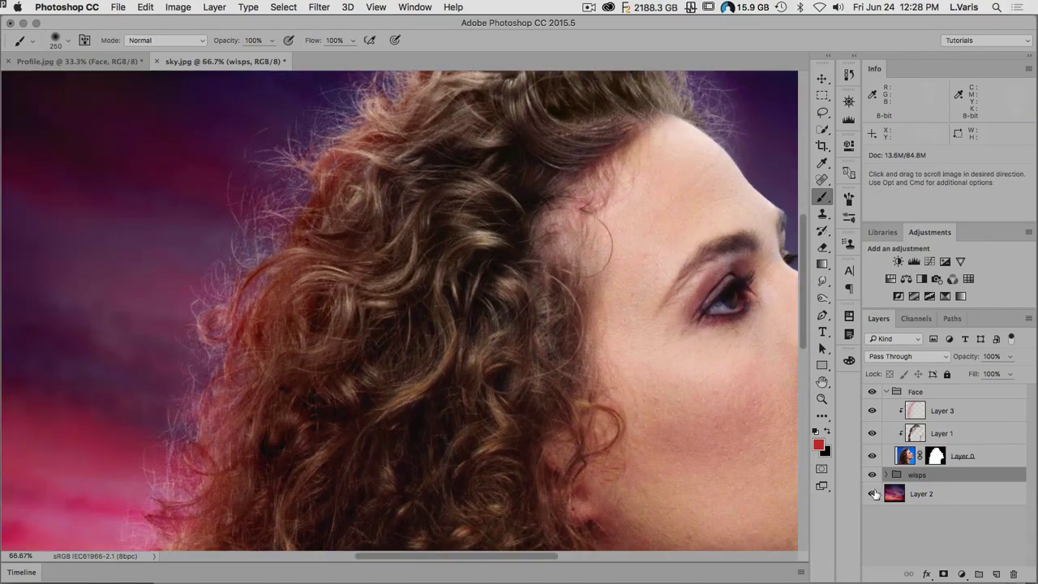
pyautogui.moveTo(499, 262); pyautogui.dragTo(463, 398)
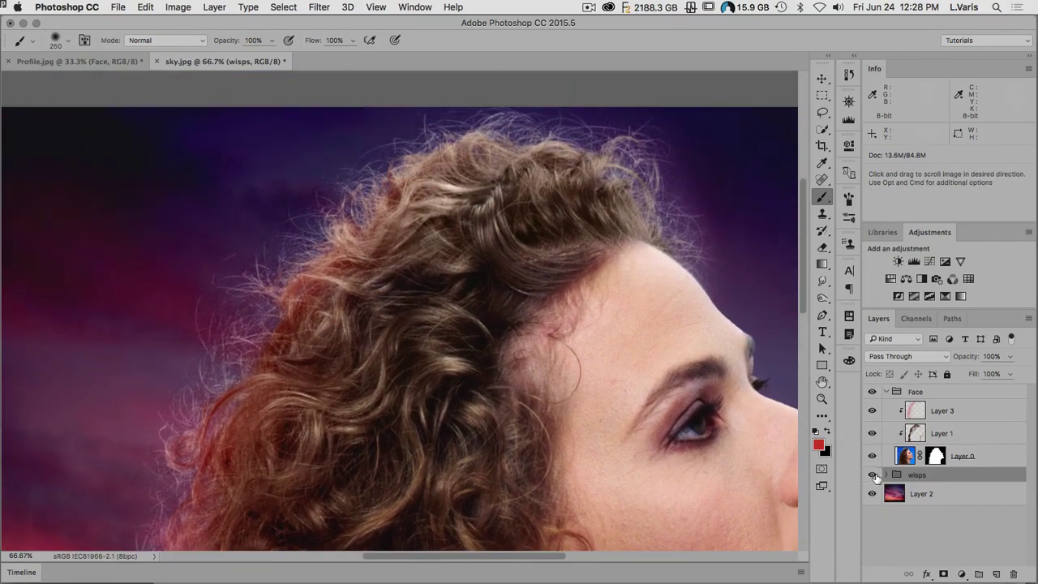
pyautogui.click(871, 475)
pyautogui.click(872, 476)
pyautogui.click(871, 476)
pyautogui.click(871, 476)
pyautogui.click(872, 476)
pyautogui.click(872, 476)
pyautogui.press('super+minus')
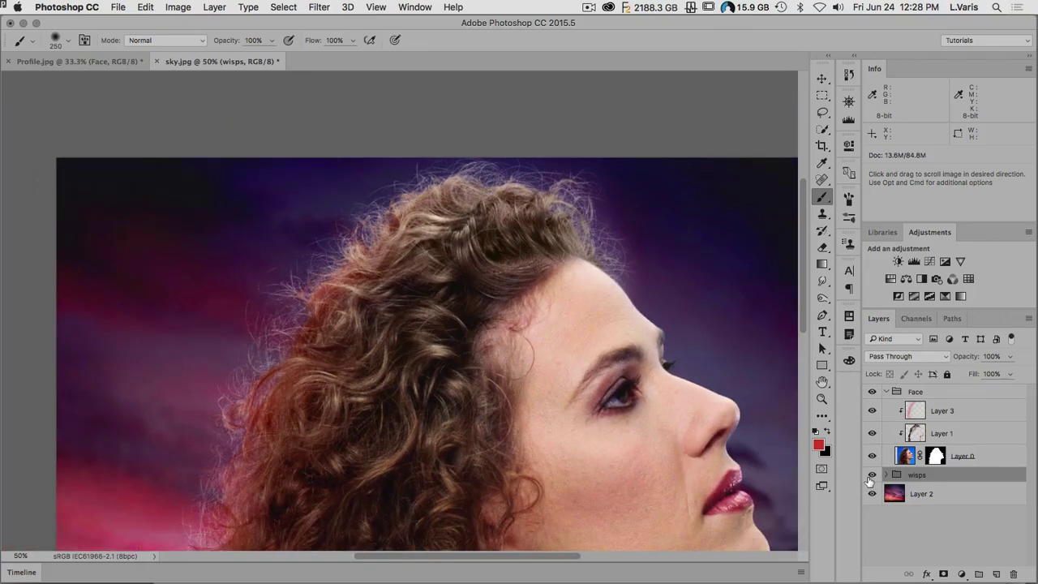
pyautogui.moveTo(341, 375); pyautogui.dragTo(346, 215)
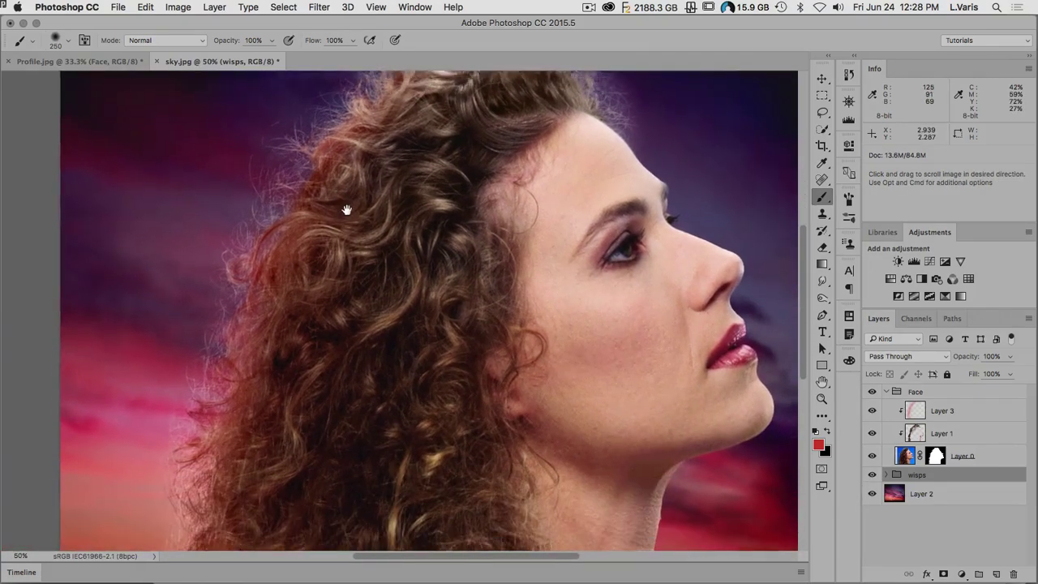
# Step: Add a red (#d23c2d) Solid Color fill layer above Curves 1 in the wisps group
pyautogui.click(887, 476)
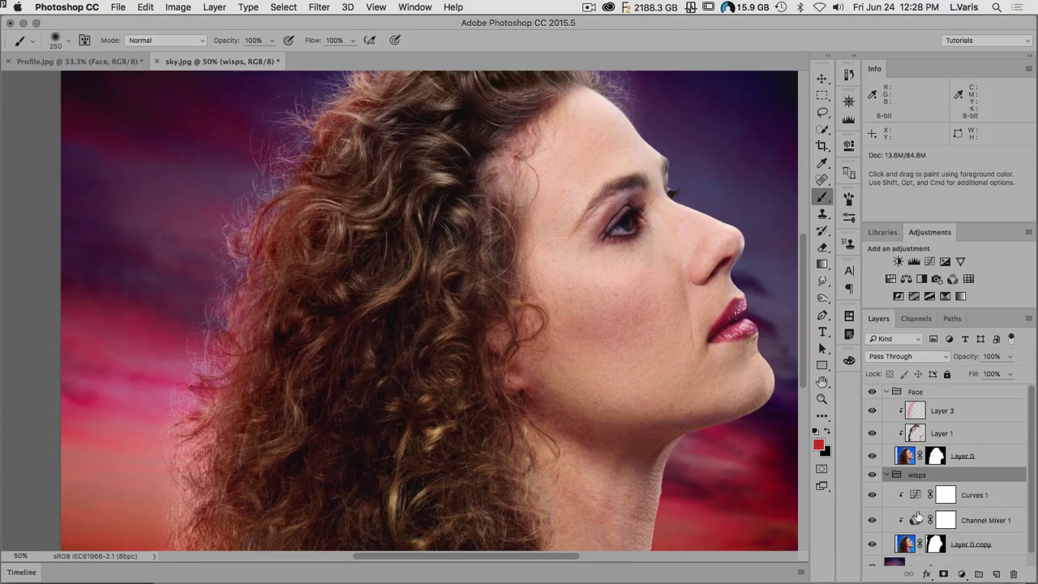
pyautogui.click(1001, 497)
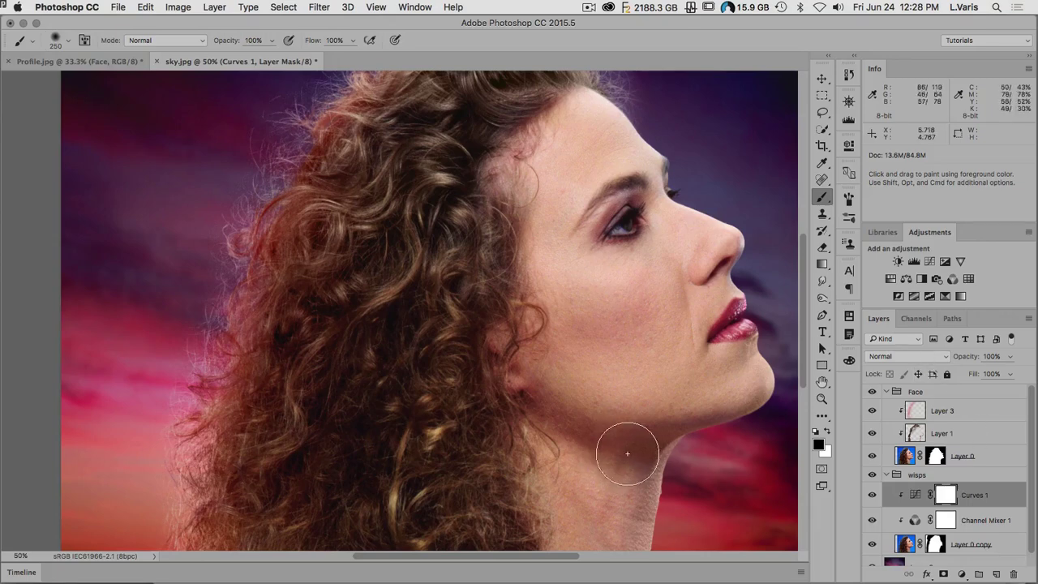
pyautogui.press('super+minus')
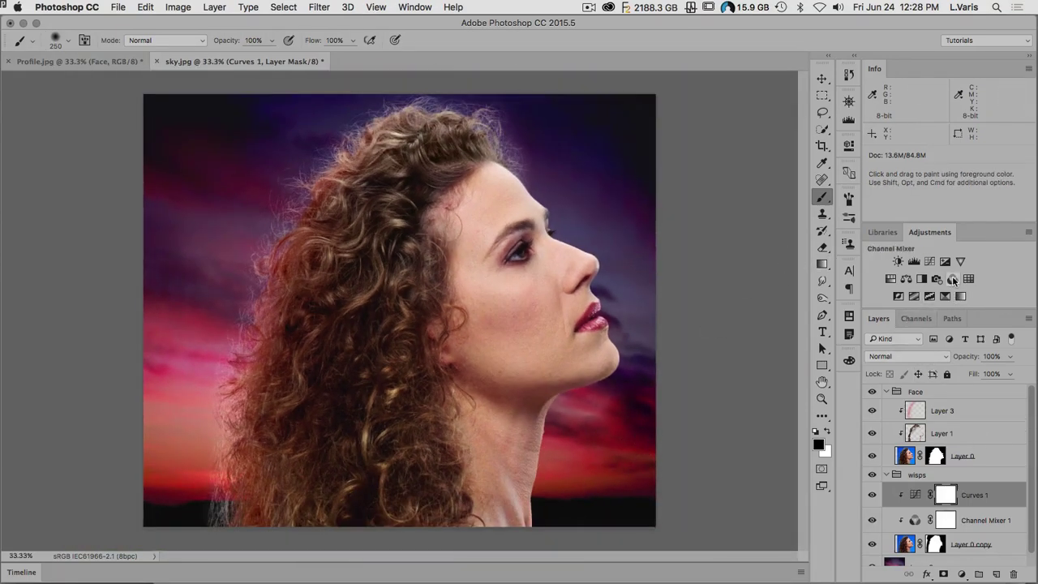
pyautogui.click(961, 574)
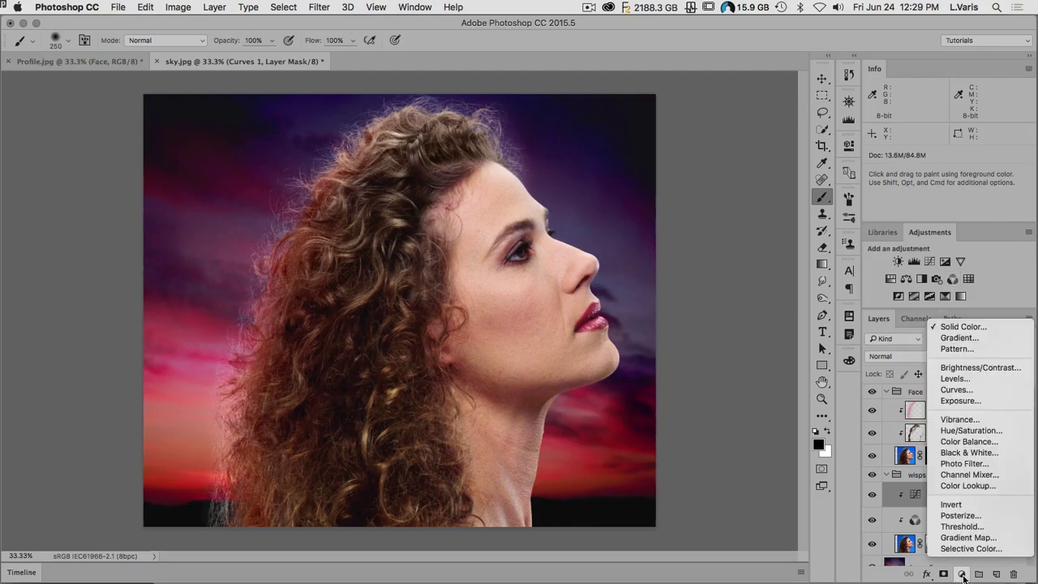
pyautogui.click(958, 328)
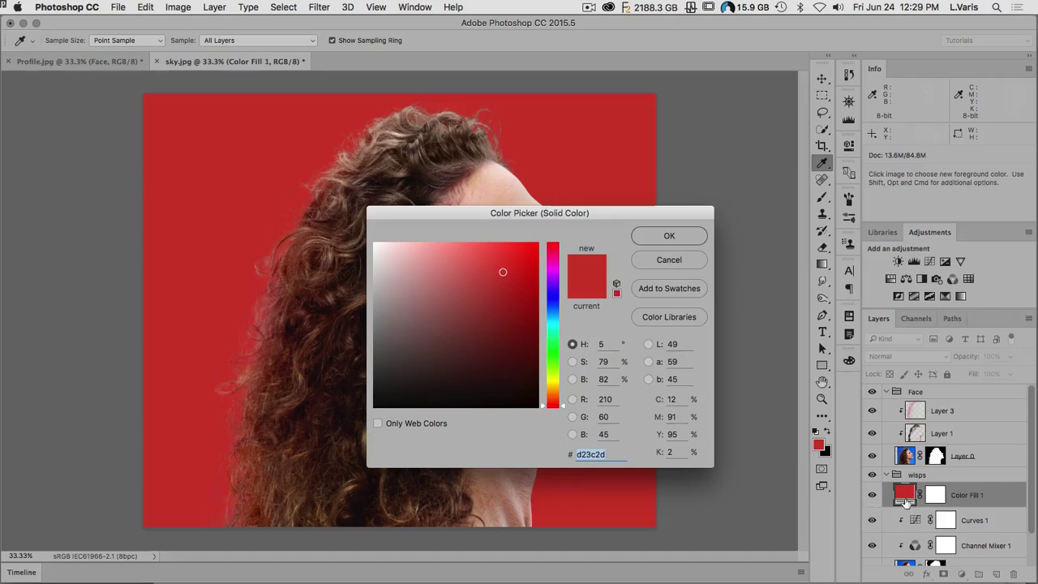
pyautogui.press('alt')
pyautogui.click(648, 239)
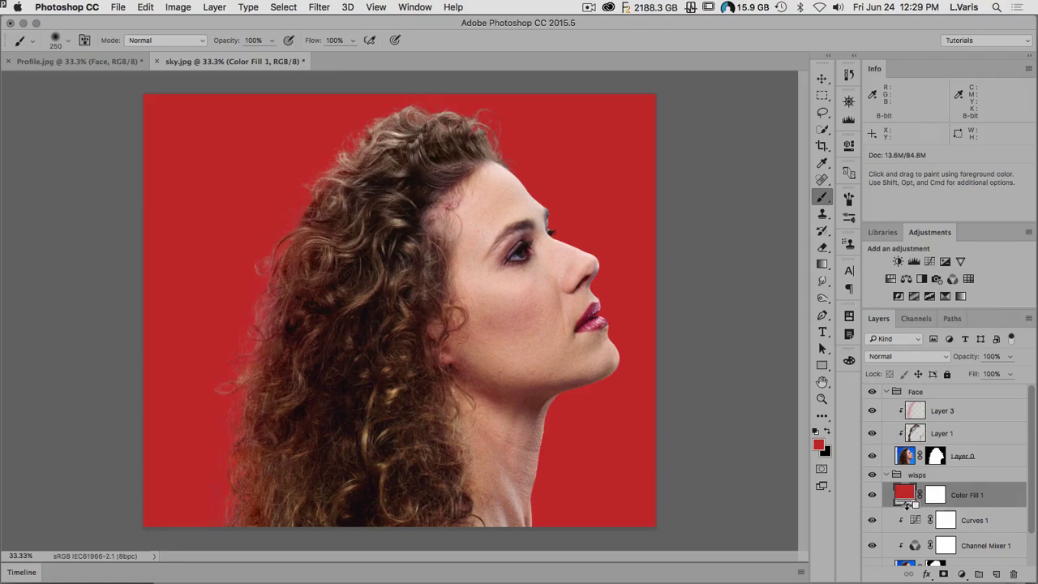
# Step: Clip the red fill layer to the layers below it and set its blend mode to Overlay
pyautogui.keyDown('alt'); pyautogui.click(906, 504); pyautogui.keyUp('alt')
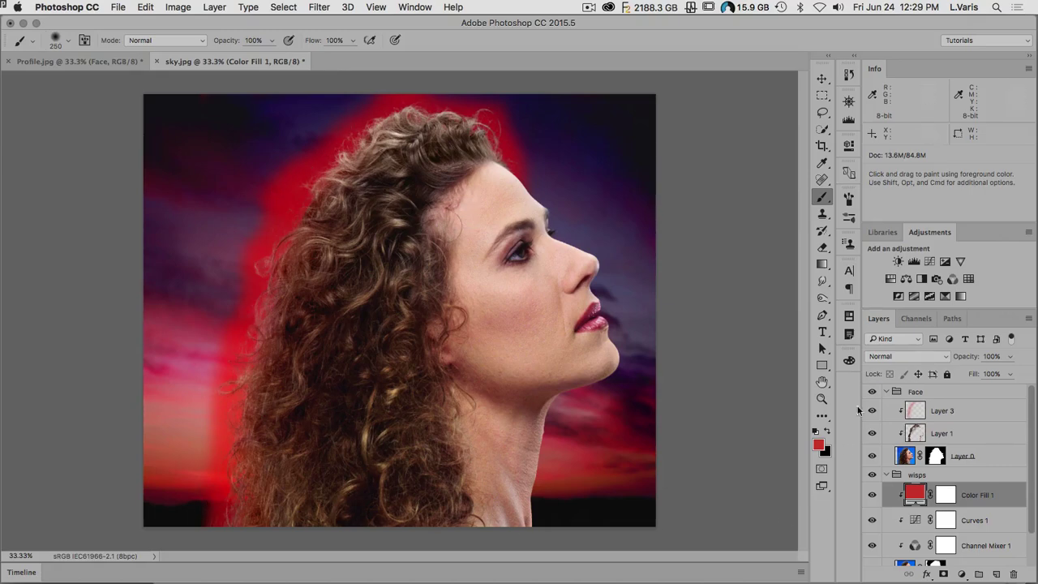
pyautogui.click(908, 358)
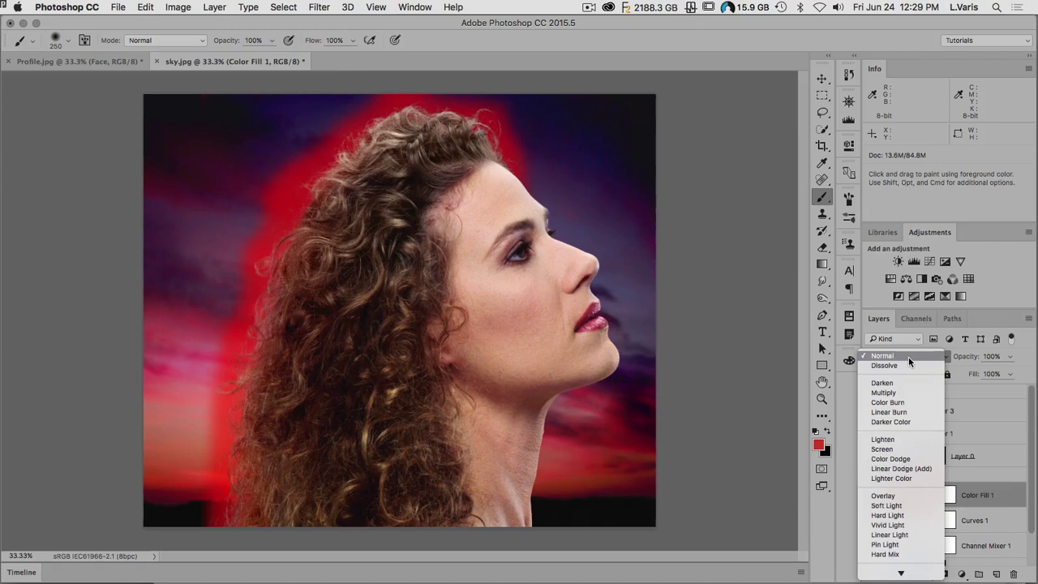
pyautogui.click(900, 494)
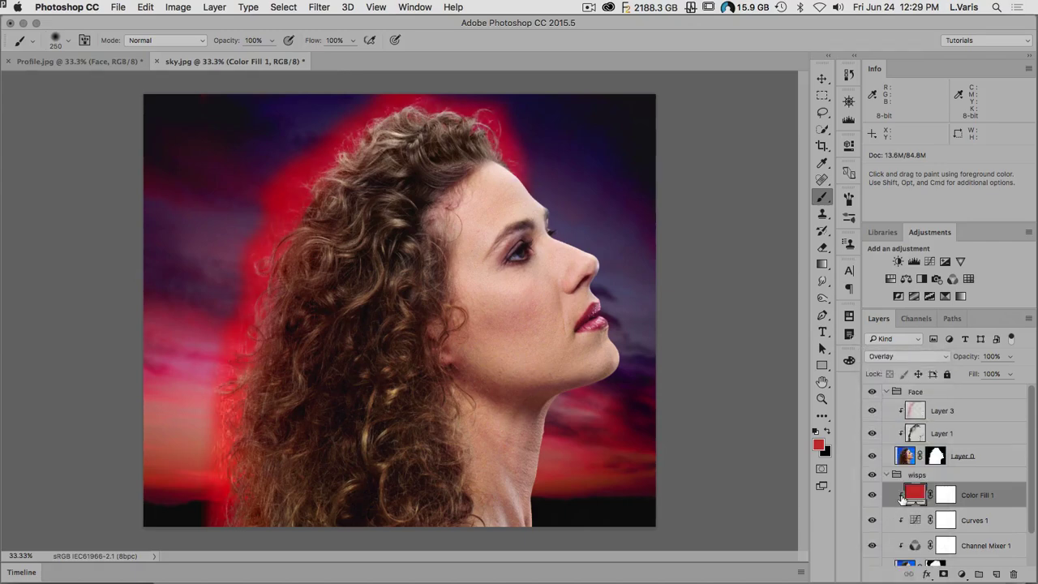
# Step: In the red fill's blending options, raise the Underlying Layer black point of Blend If to 132 to clear the red from the background
pyautogui.press('space')
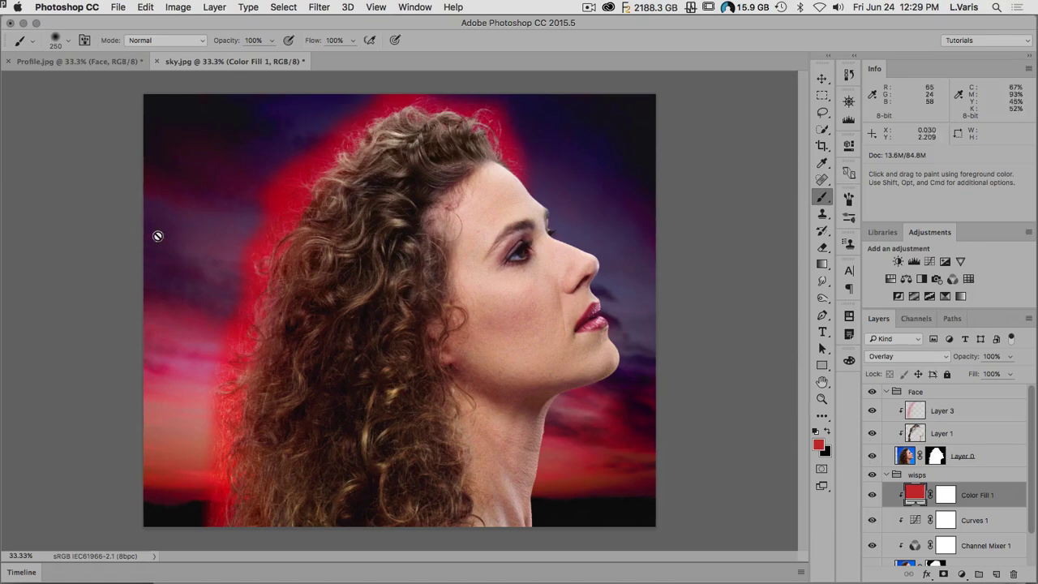
pyautogui.keyDown('super'); pyautogui.click(281, 215); pyautogui.keyUp('super')
pyautogui.keyDown('super'); pyautogui.click(287, 216); pyautogui.keyUp('super')
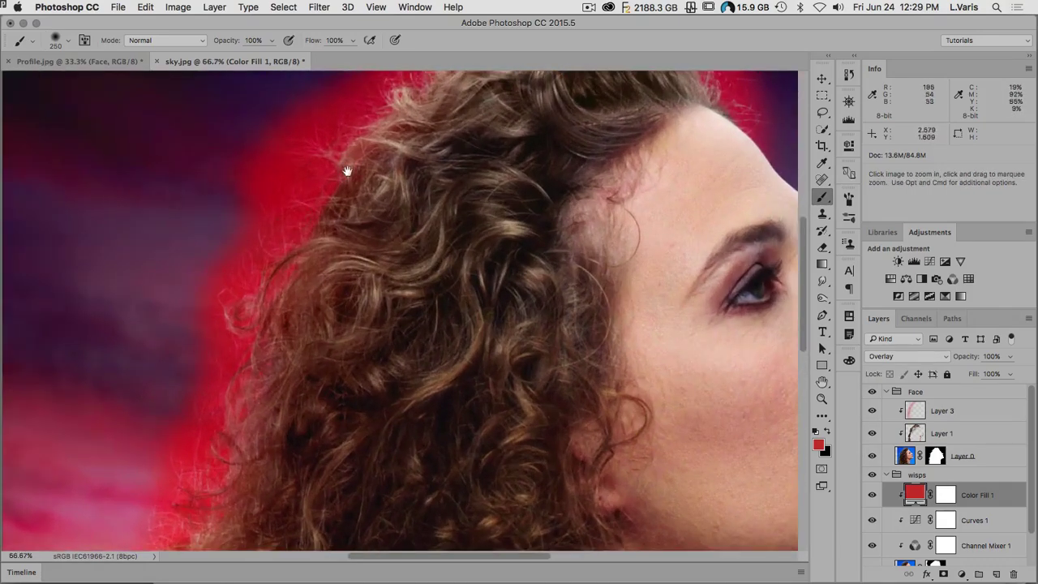
pyautogui.moveTo(359, 179); pyautogui.dragTo(343, 204)
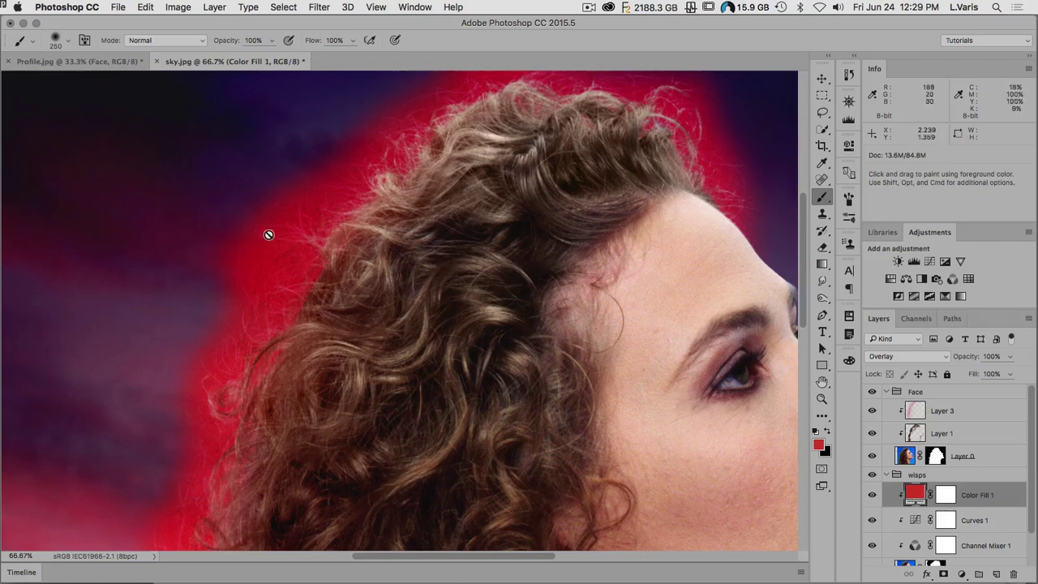
pyautogui.doubleClick(1008, 496)
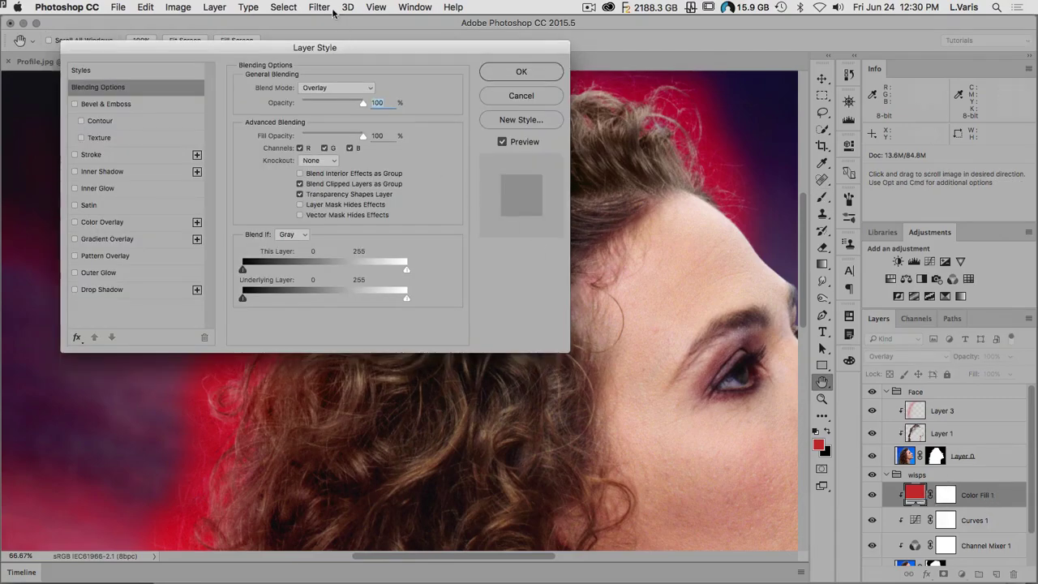
pyautogui.moveTo(339, 47); pyautogui.dragTo(685, 86)
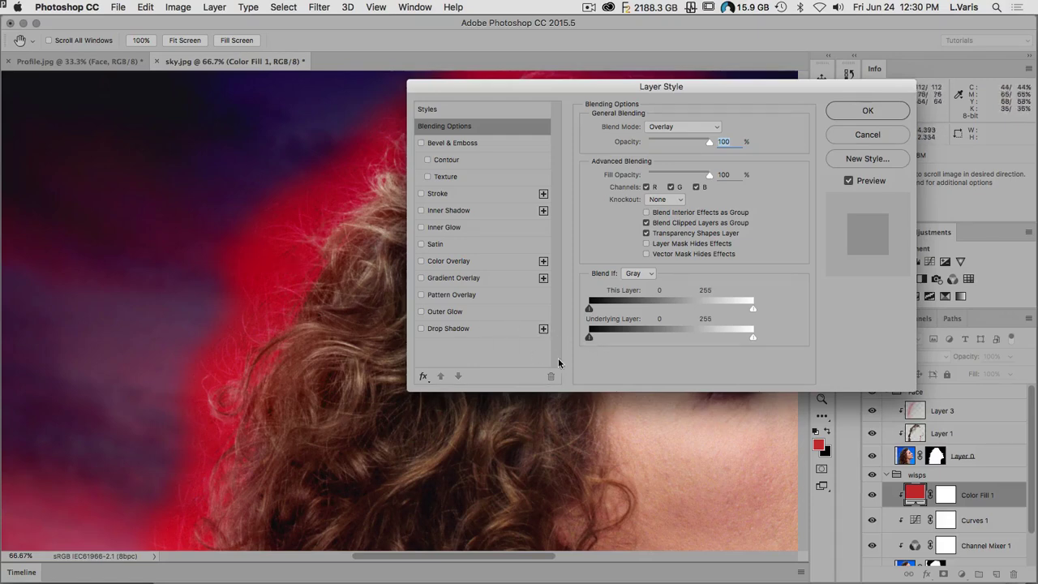
pyautogui.moveTo(591, 337); pyautogui.dragTo(674, 338)
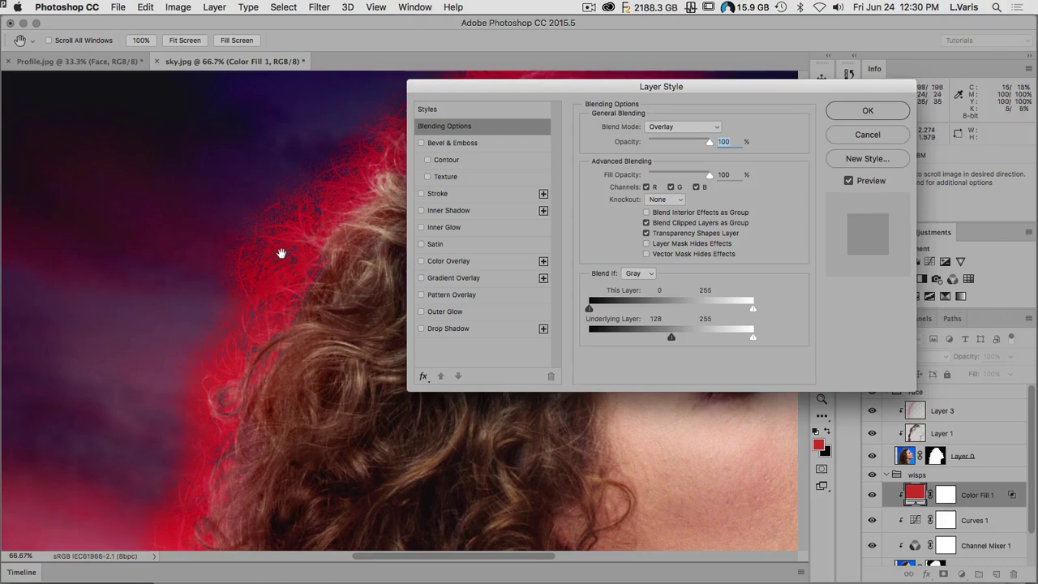
pyautogui.moveTo(672, 337); pyautogui.dragTo(673, 338)
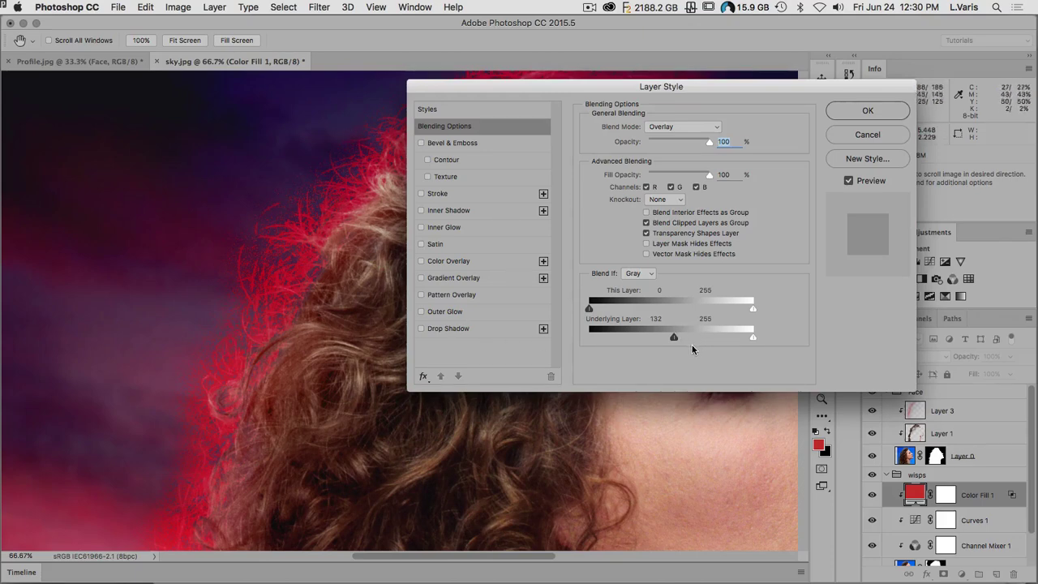
# Step: Split the Underlying Layer black slider to 132 / 242 for a smooth transition and apply the blending options
pyautogui.press('alt')
pyautogui.moveTo(677, 339); pyautogui.dragTo(725, 339)
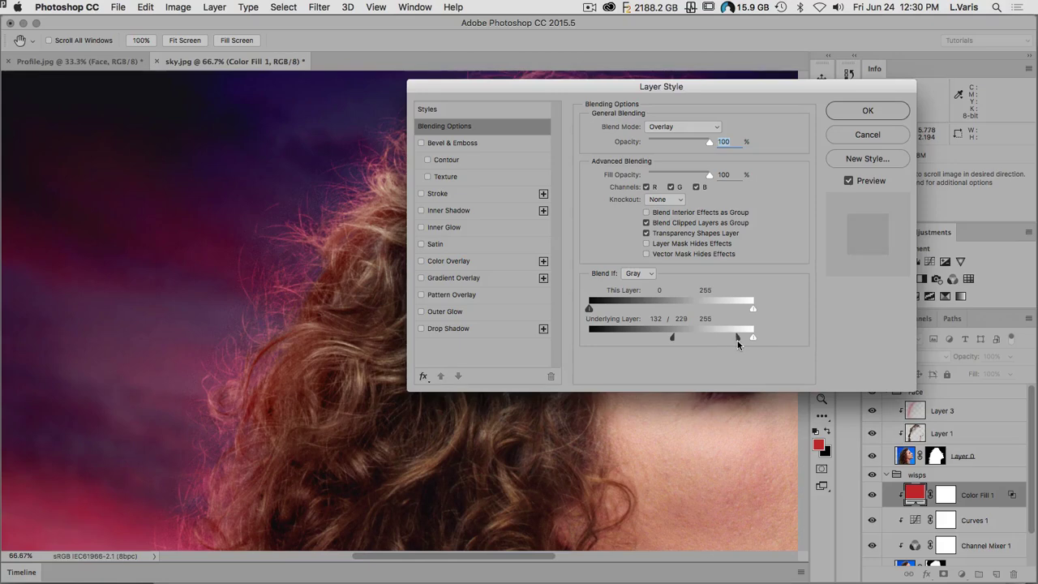
pyautogui.moveTo(739, 339); pyautogui.dragTo(744, 343)
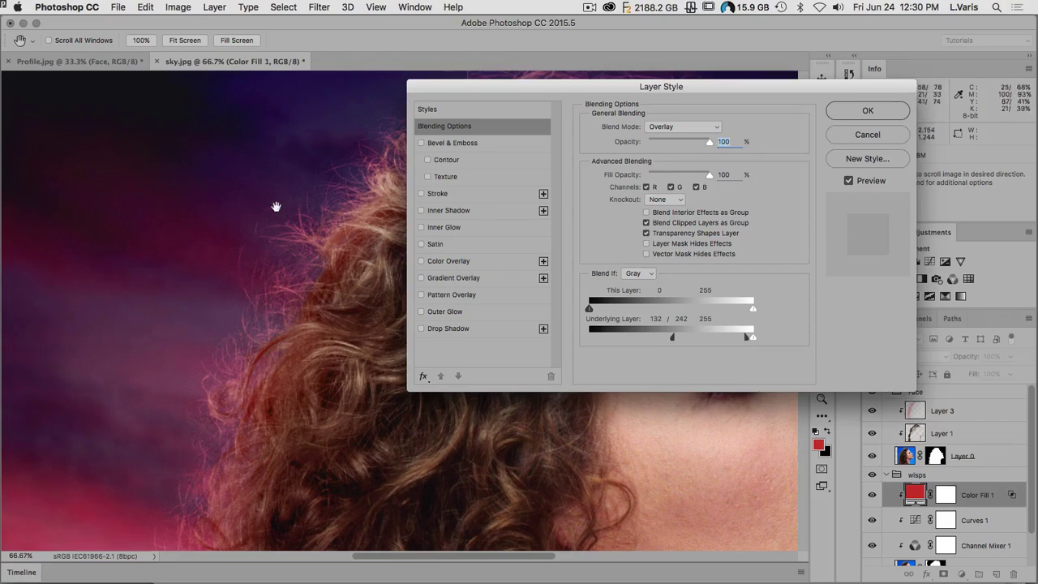
pyautogui.moveTo(490, 82); pyautogui.dragTo(130, 121)
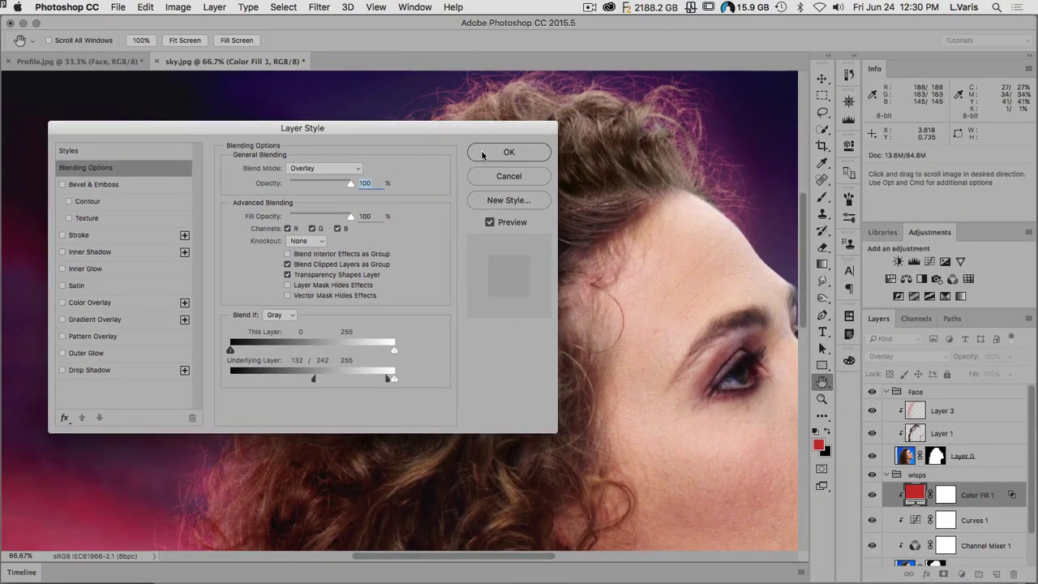
pyautogui.click(507, 151)
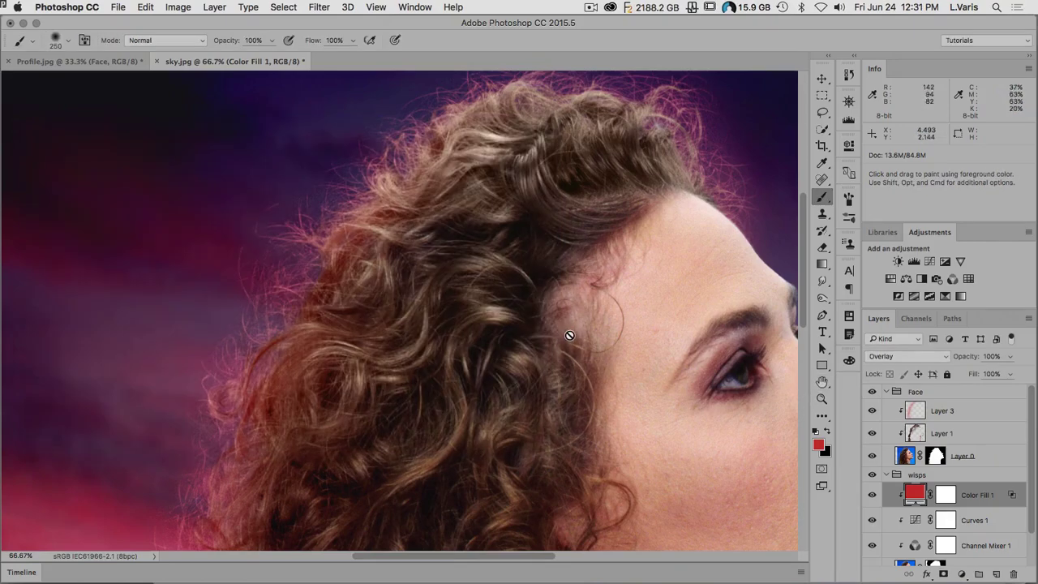
# Step: Change the fill layer's color to a more saturated orange-red, #cd3804
pyautogui.press('super+minus')
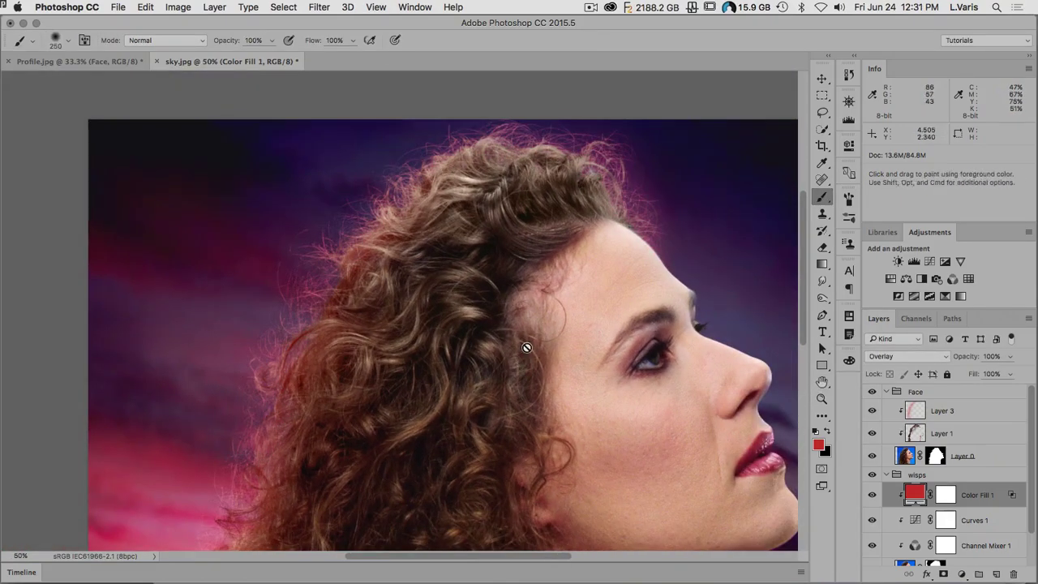
pyautogui.press('super+minus')
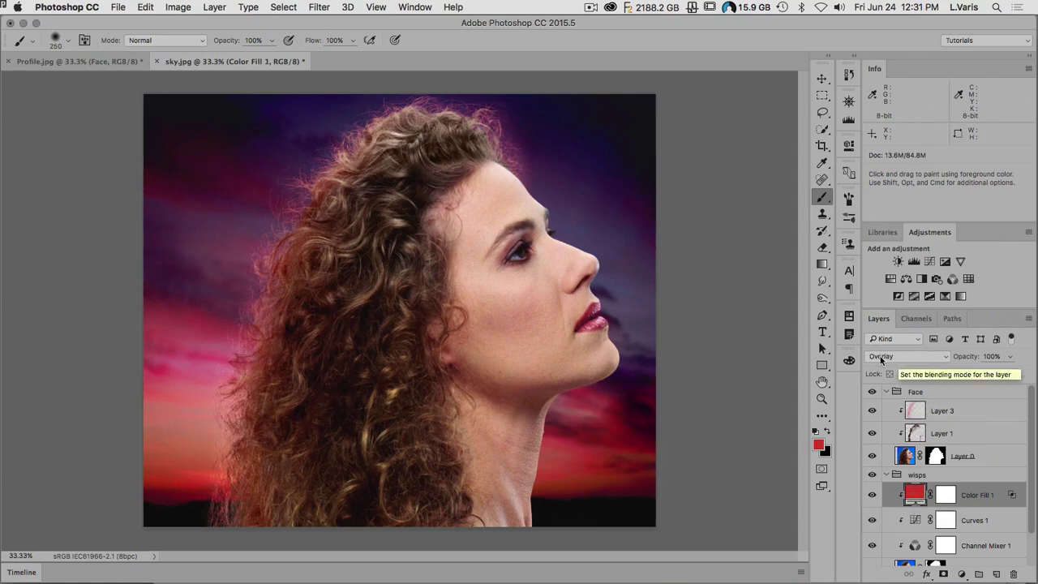
pyautogui.doubleClick(915, 496)
pyautogui.moveTo(532, 213); pyautogui.dragTo(752, 92)
pyautogui.moveTo(762, 293); pyautogui.dragTo(766, 283)
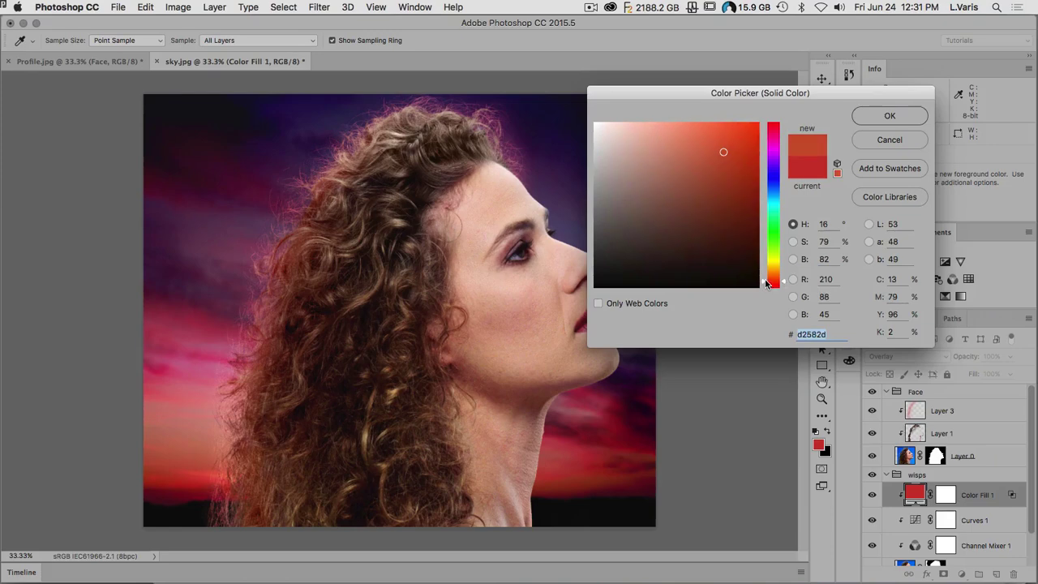
pyautogui.moveTo(723, 151)
pyautogui.mouseDown()
pyautogui.moveTo(744, 143)
pyautogui.moveTo(755, 155)
pyautogui.mouseUp()
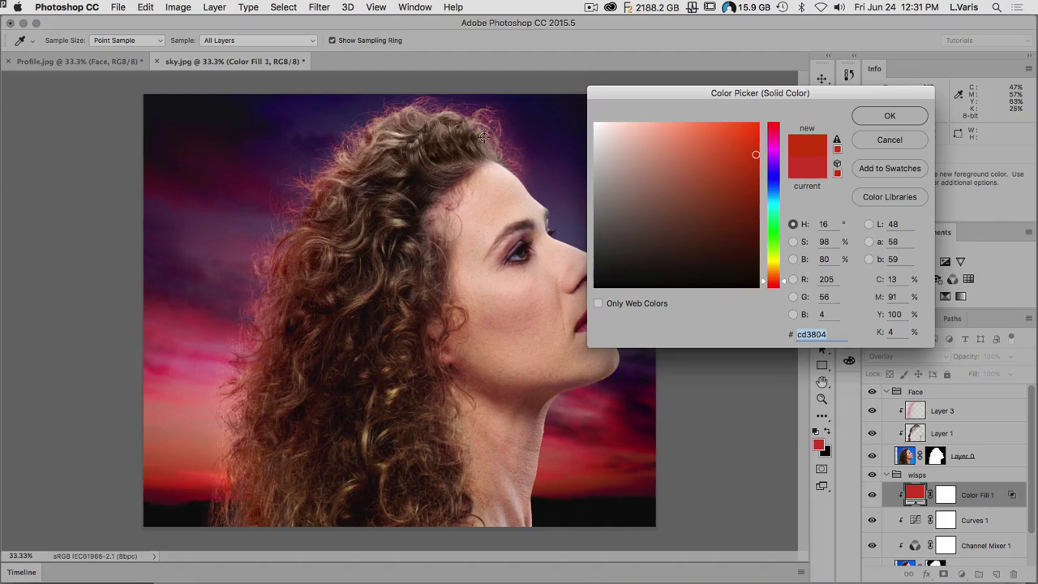
pyautogui.click(880, 116)
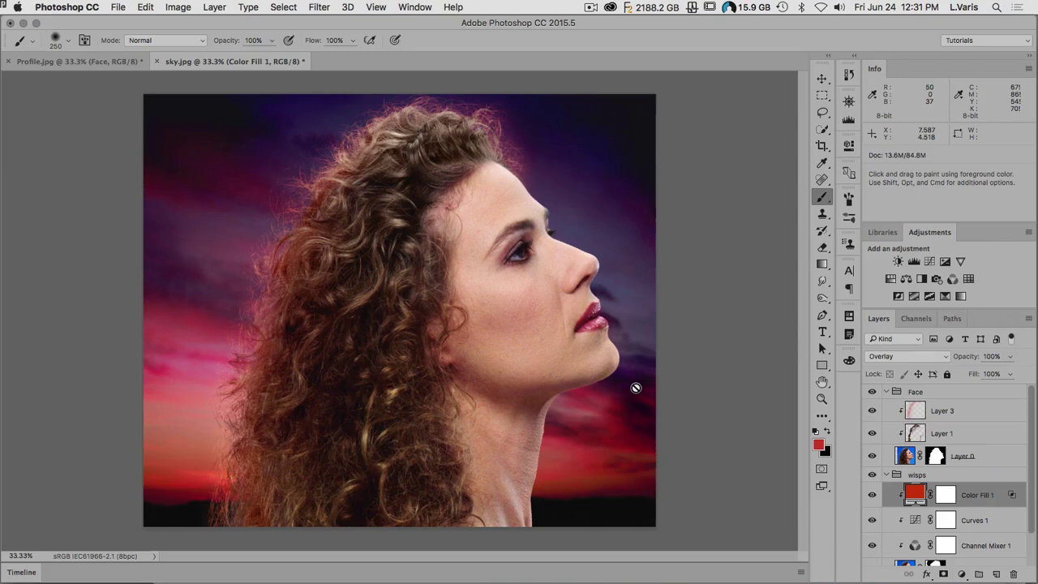
# Step: Collapse the wisps group and switch it off and on to compare the colored wisps around the hair
pyautogui.click(887, 475)
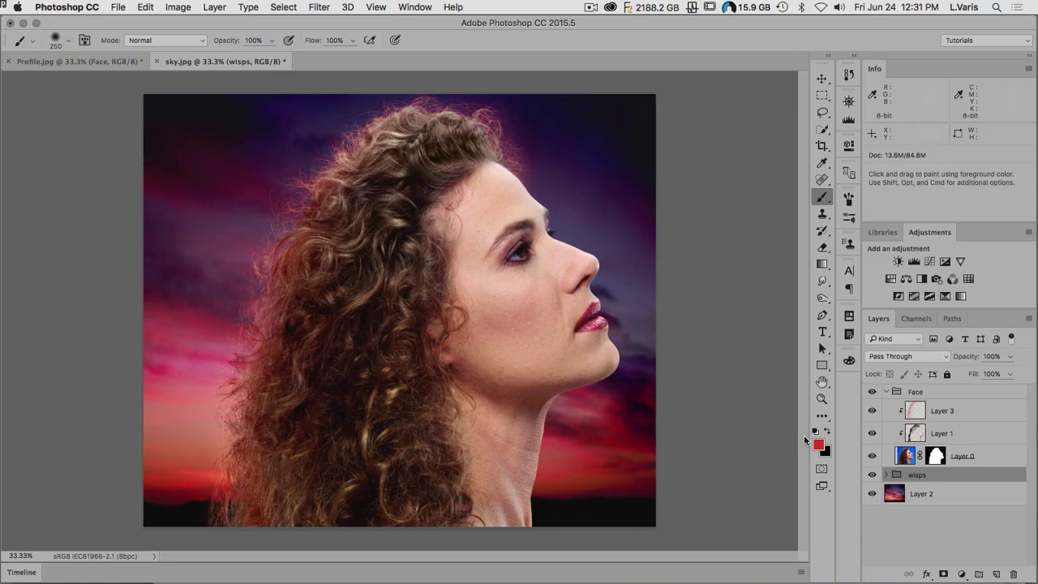
pyautogui.click(872, 476)
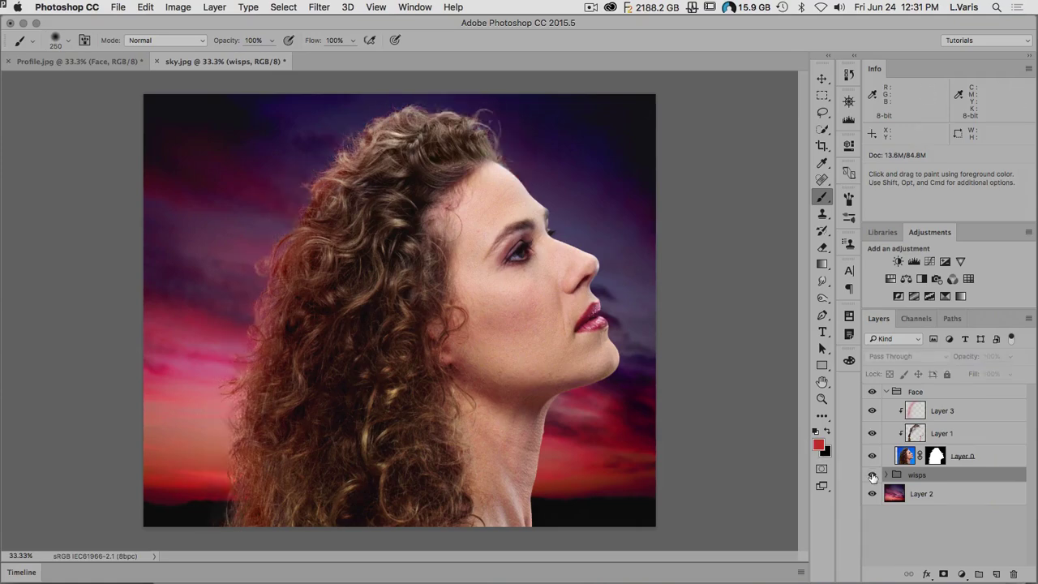
pyautogui.click(366, 165)
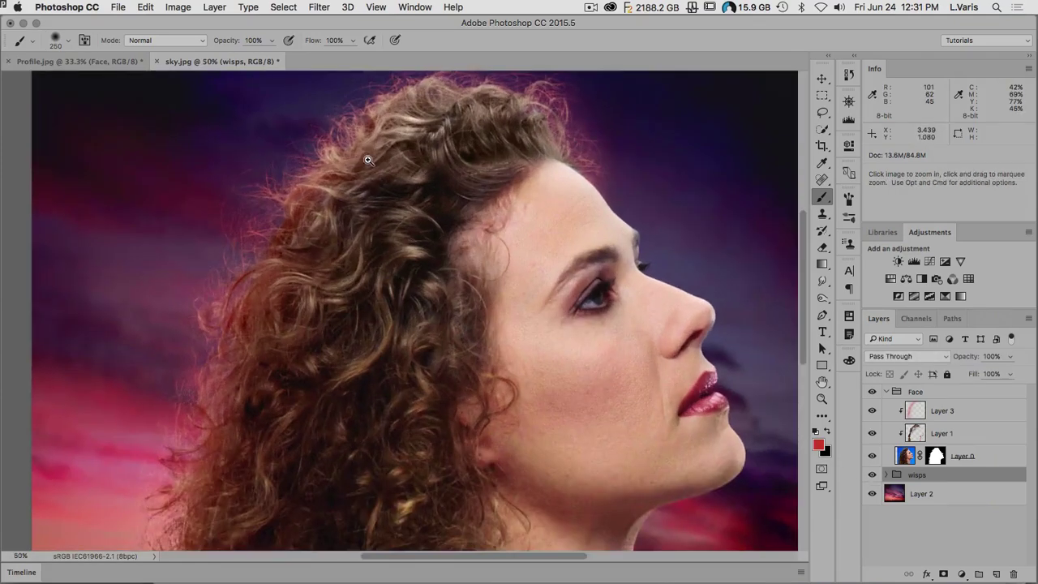
pyautogui.click(872, 476)
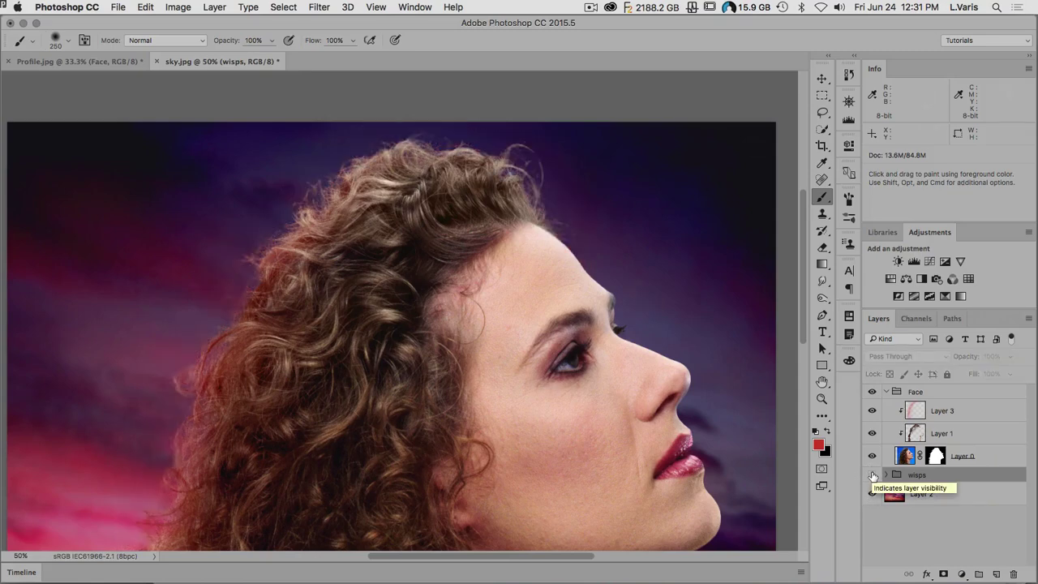
pyautogui.click(872, 476)
pyautogui.press('super+minus')
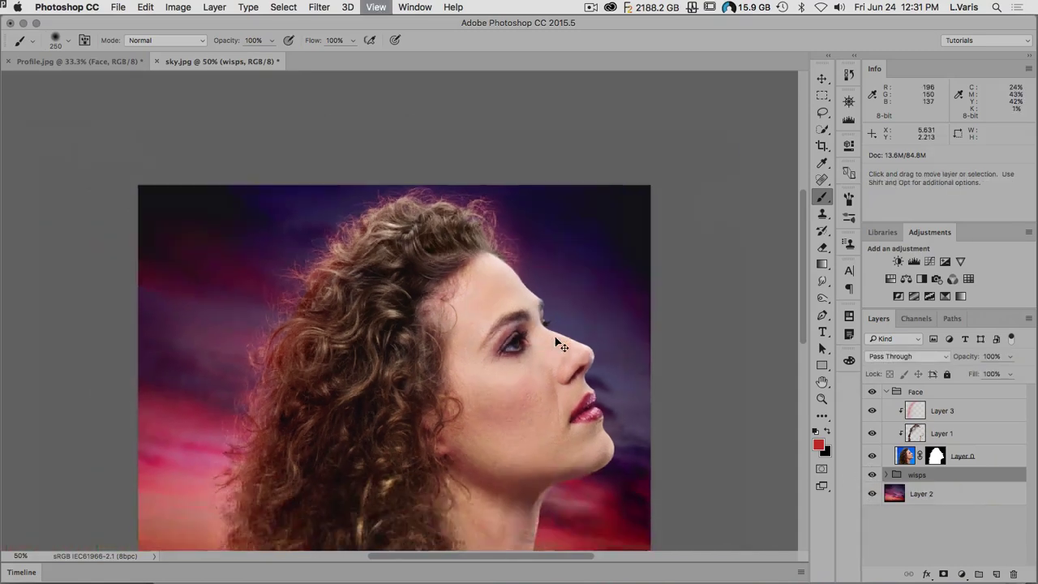